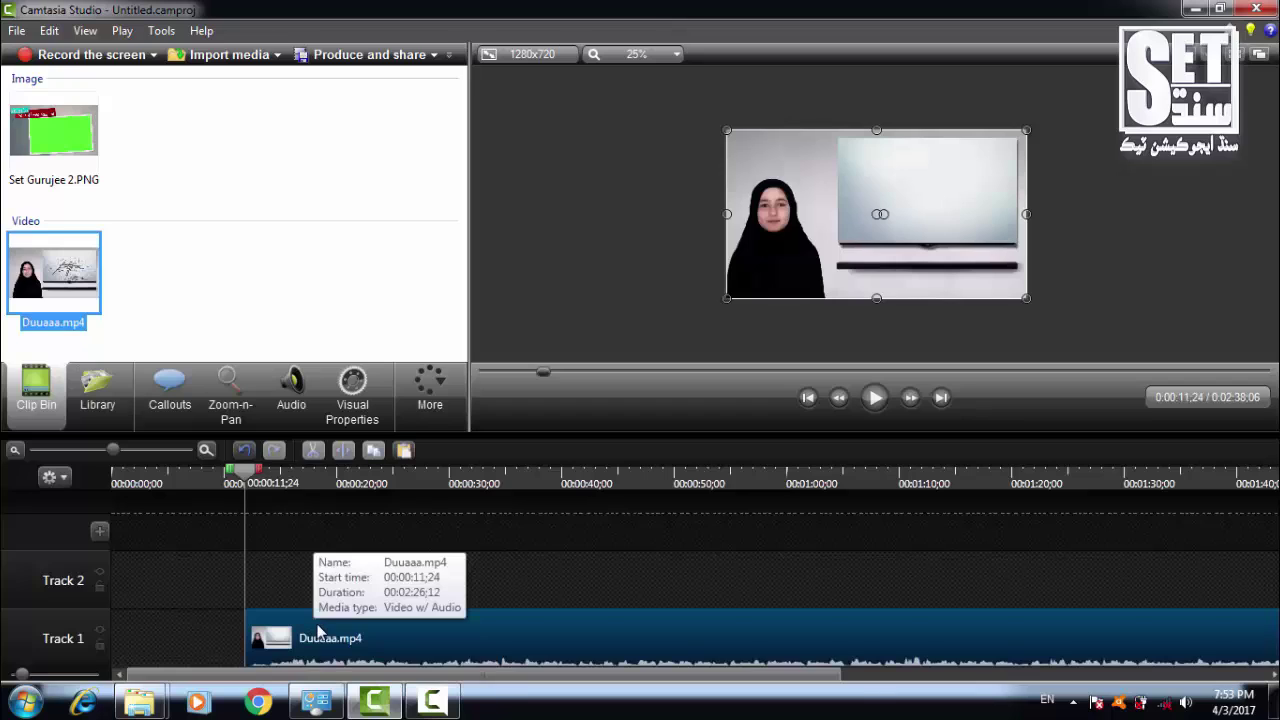
- Align Duuaaa.mp4 with the start of Track 1 and place Set Gurujee 2.PNG at the start of Track 2
{"action": "left_click_drag", "start_coordinate": [318, 630], "coordinate": [185, 630]}
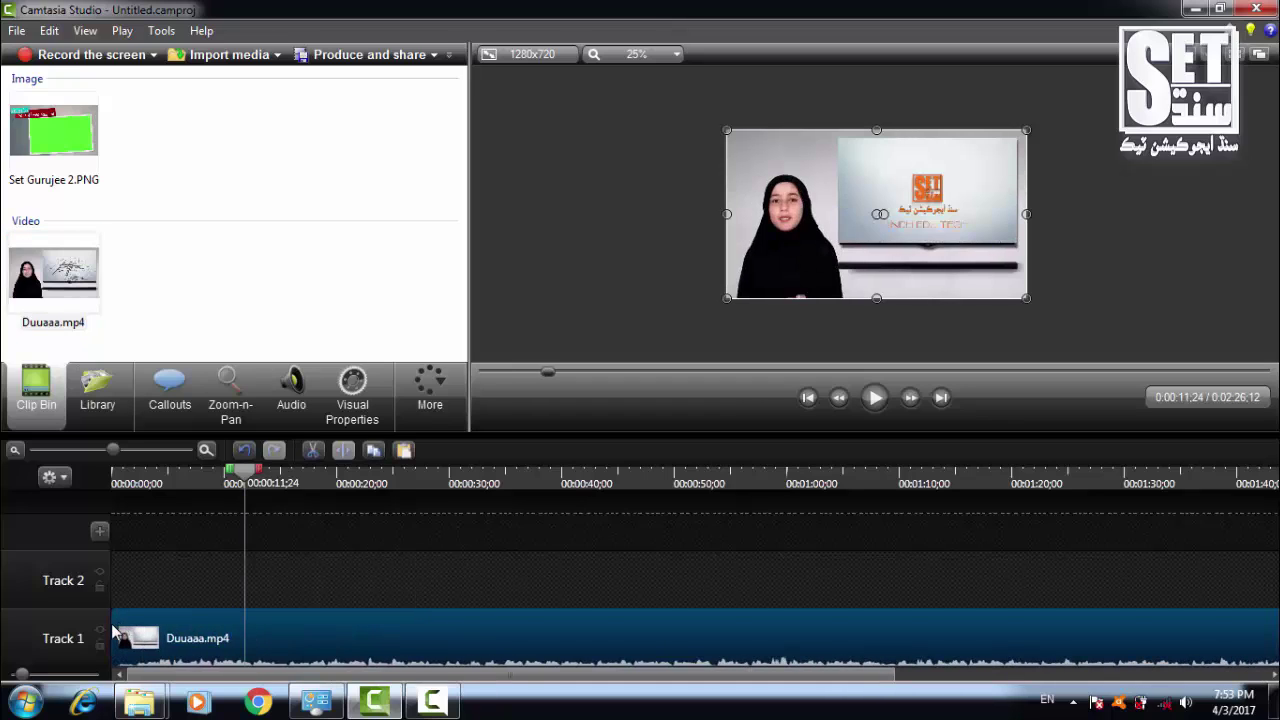
{"action": "right_click", "coordinate": [80, 122]}
{"action": "left_click", "coordinate": [108, 136]}
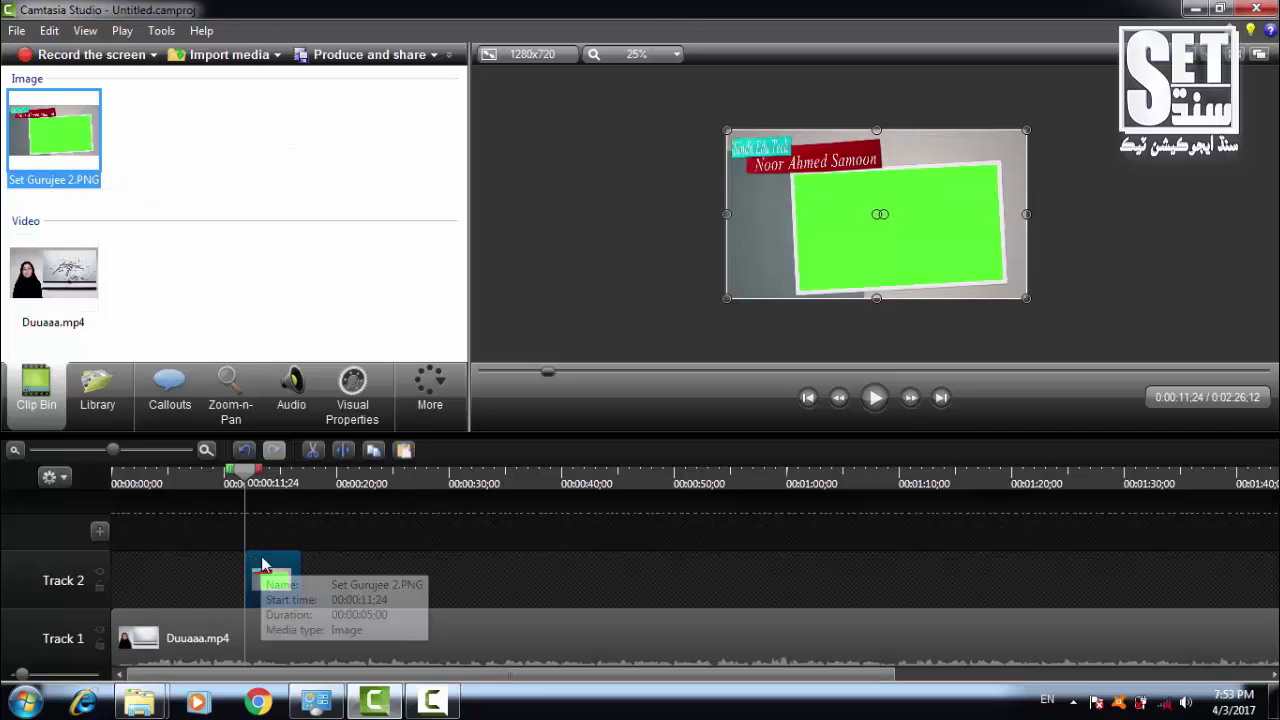
{"action": "left_click_drag", "start_coordinate": [256, 565], "coordinate": [118, 578]}
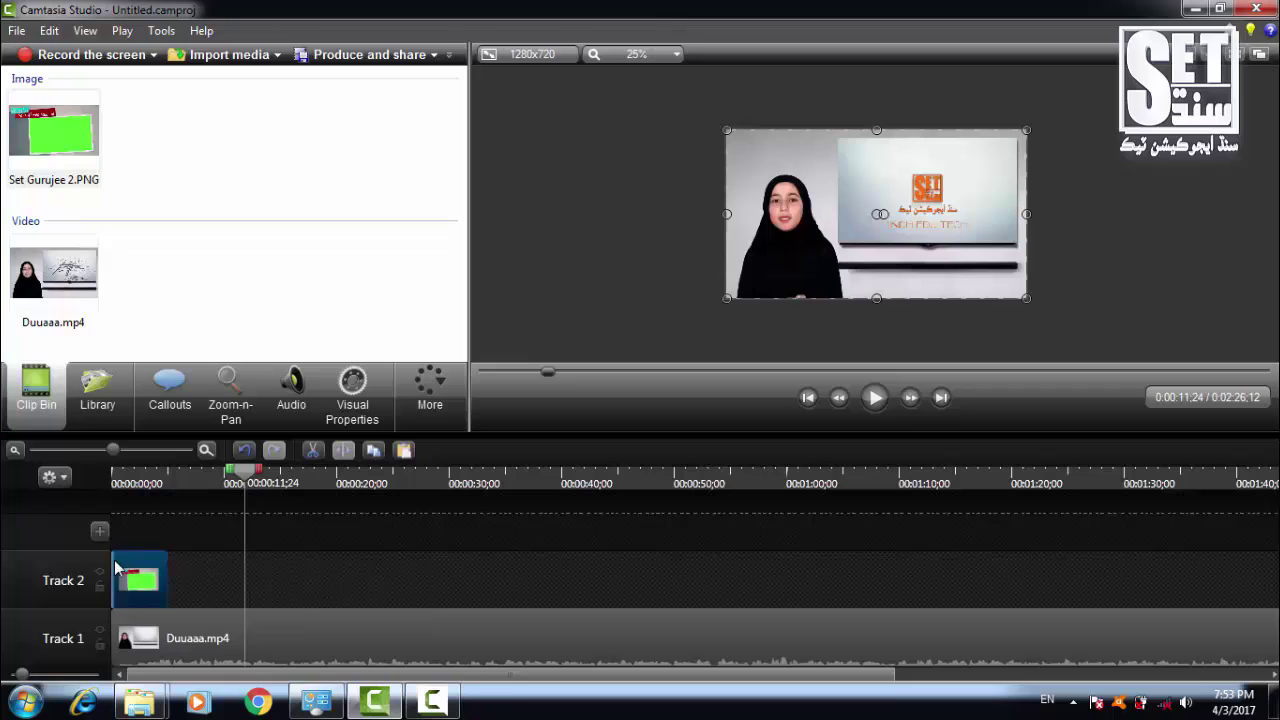
- Set the Z rotation of the Duuaaa.mp4 clip to 4 in its visual properties
{"action": "left_click", "coordinate": [196, 640]}
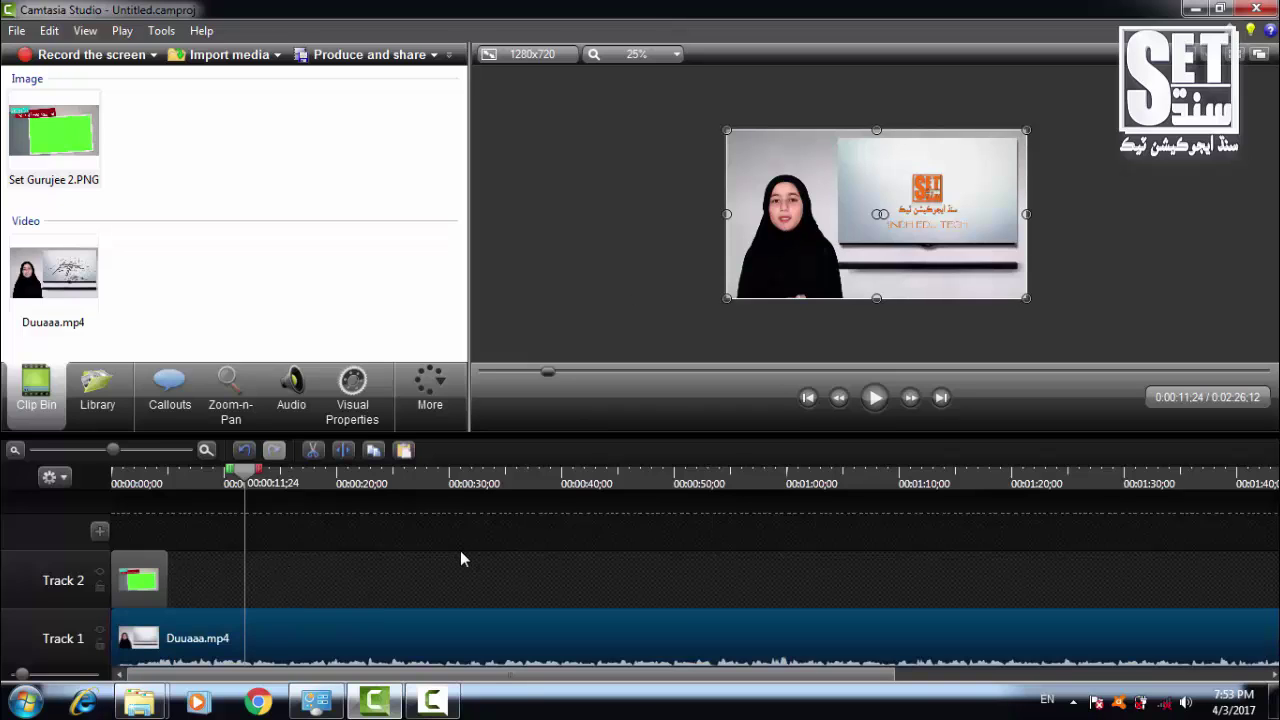
{"action": "left_click", "coordinate": [343, 404]}
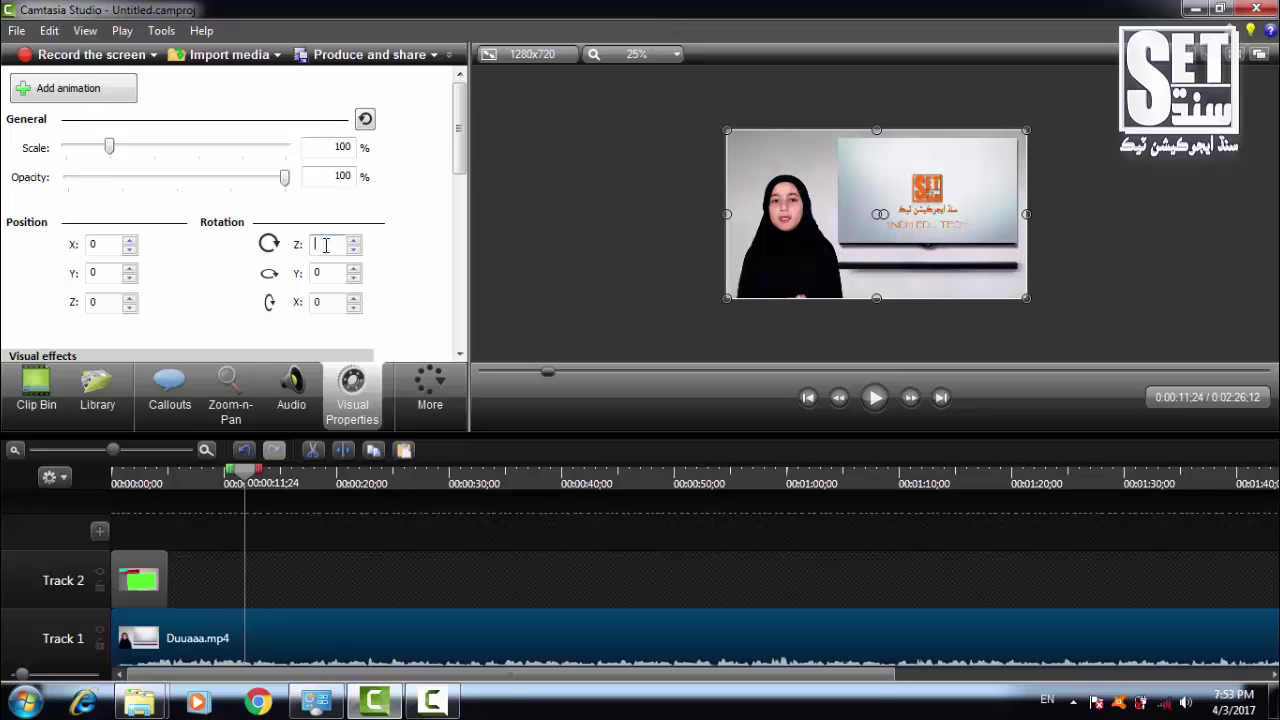
{"action": "type", "text": "3"}
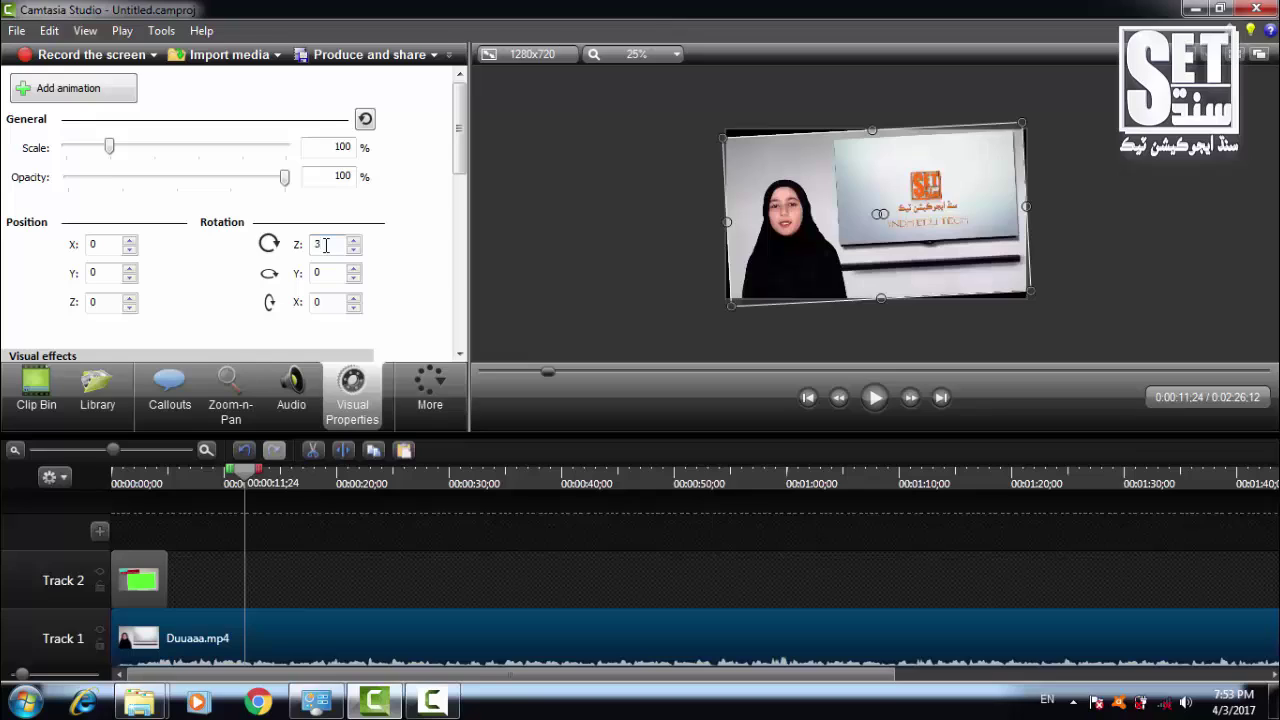
{"action": "key", "text": "period"}
{"action": "key", "text": "period"}
{"action": "key", "text": "BackSpace"}
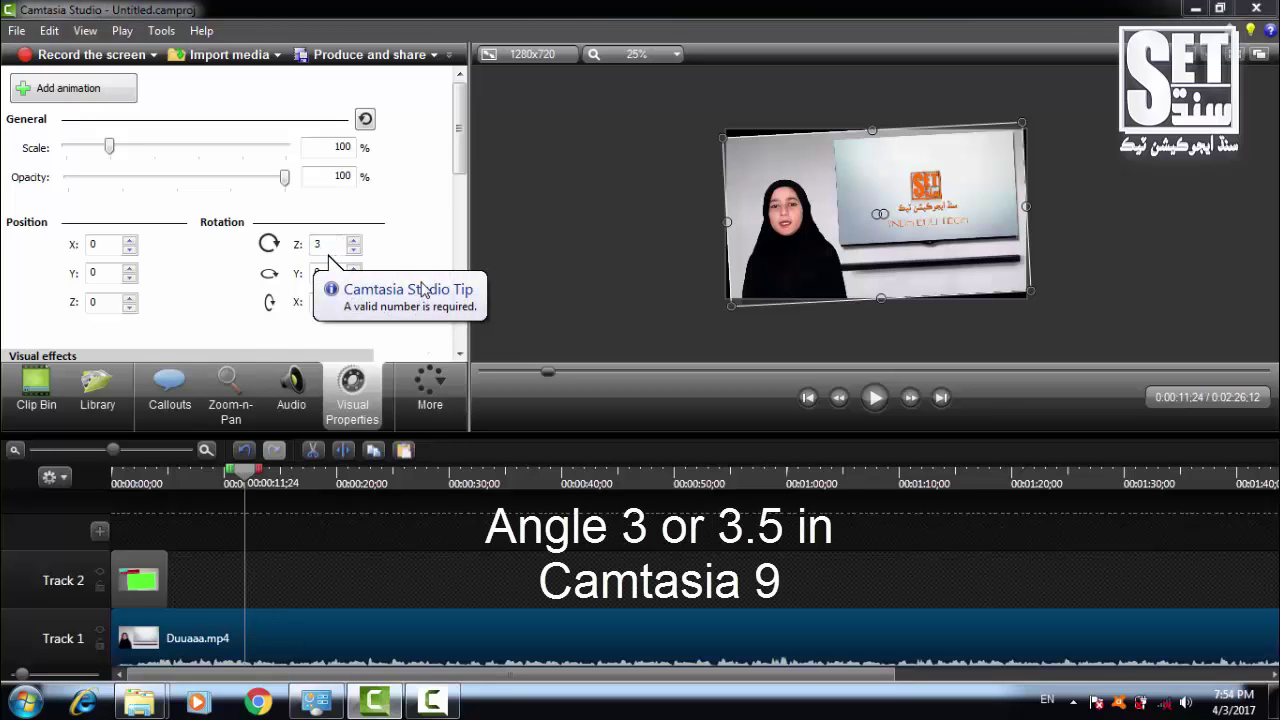
{"action": "left_click", "coordinate": [354, 249]}
{"action": "left_click", "coordinate": [354, 241]}
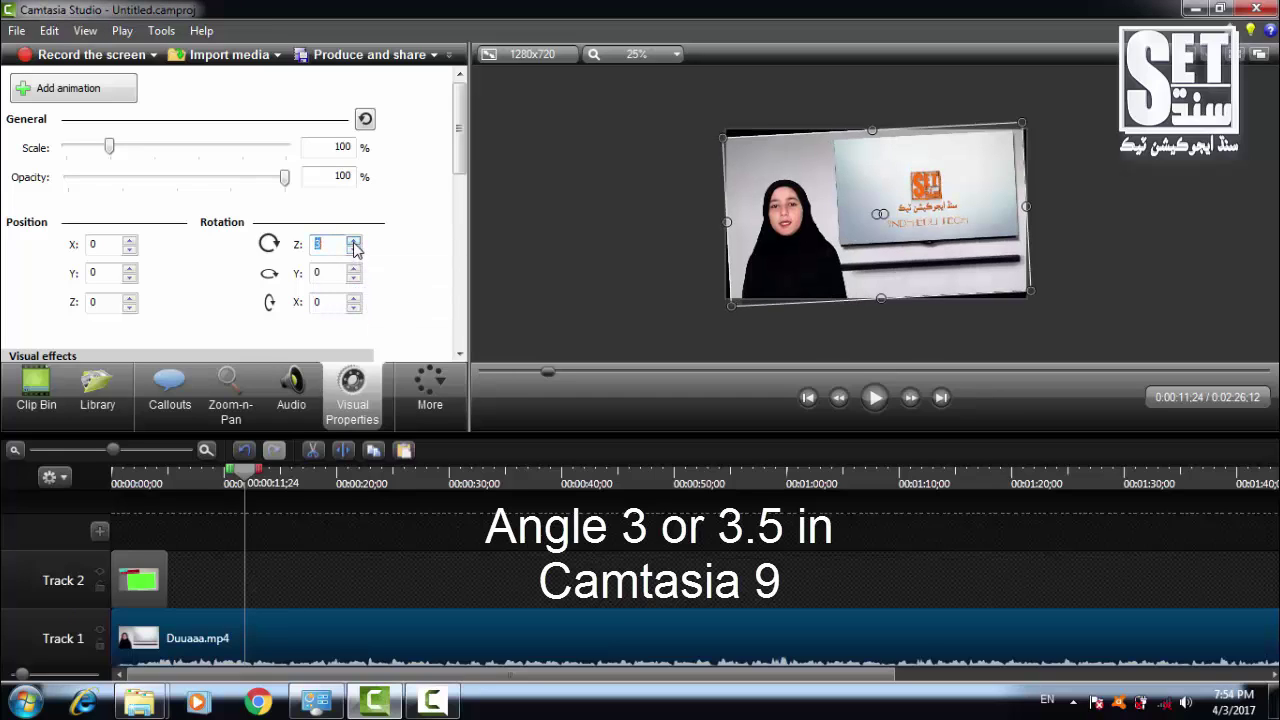
{"action": "left_click", "coordinate": [354, 249]}
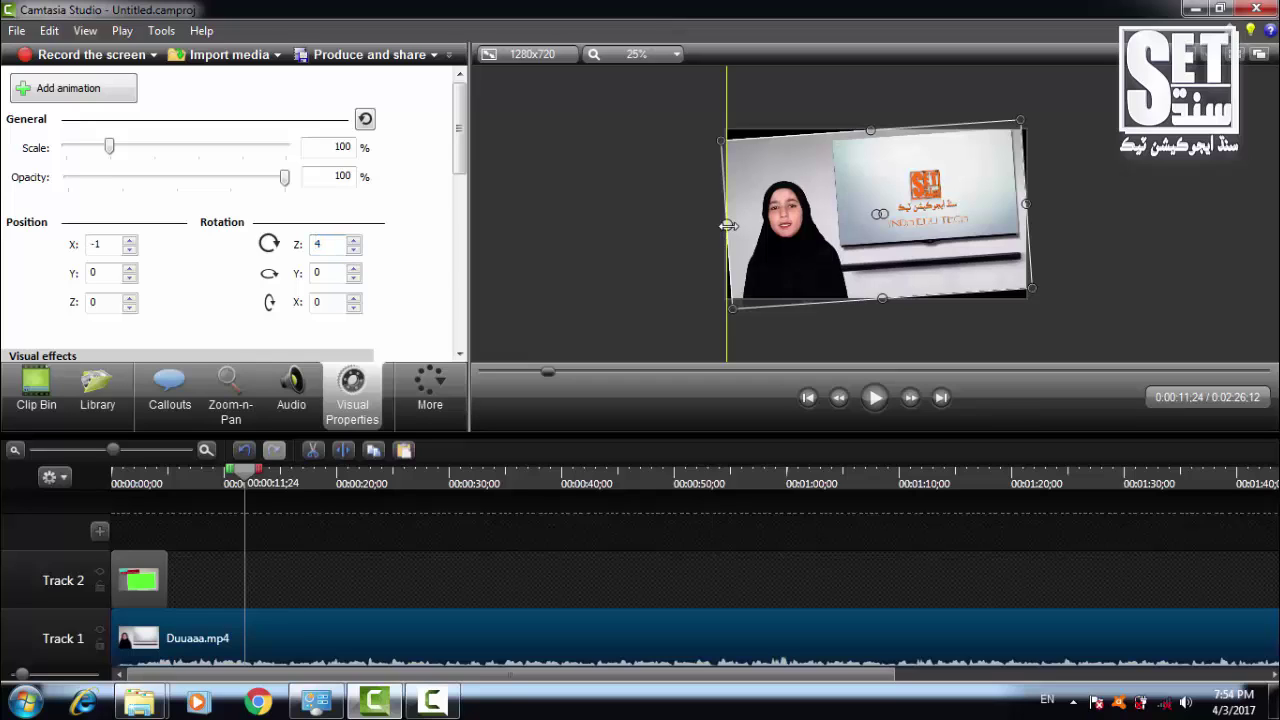
- Shrink the rotated video on the canvas to about 75% scale and position it at about X 0, Y -33
{"action": "left_click_drag", "start_coordinate": [727, 226], "coordinate": [757, 231]}
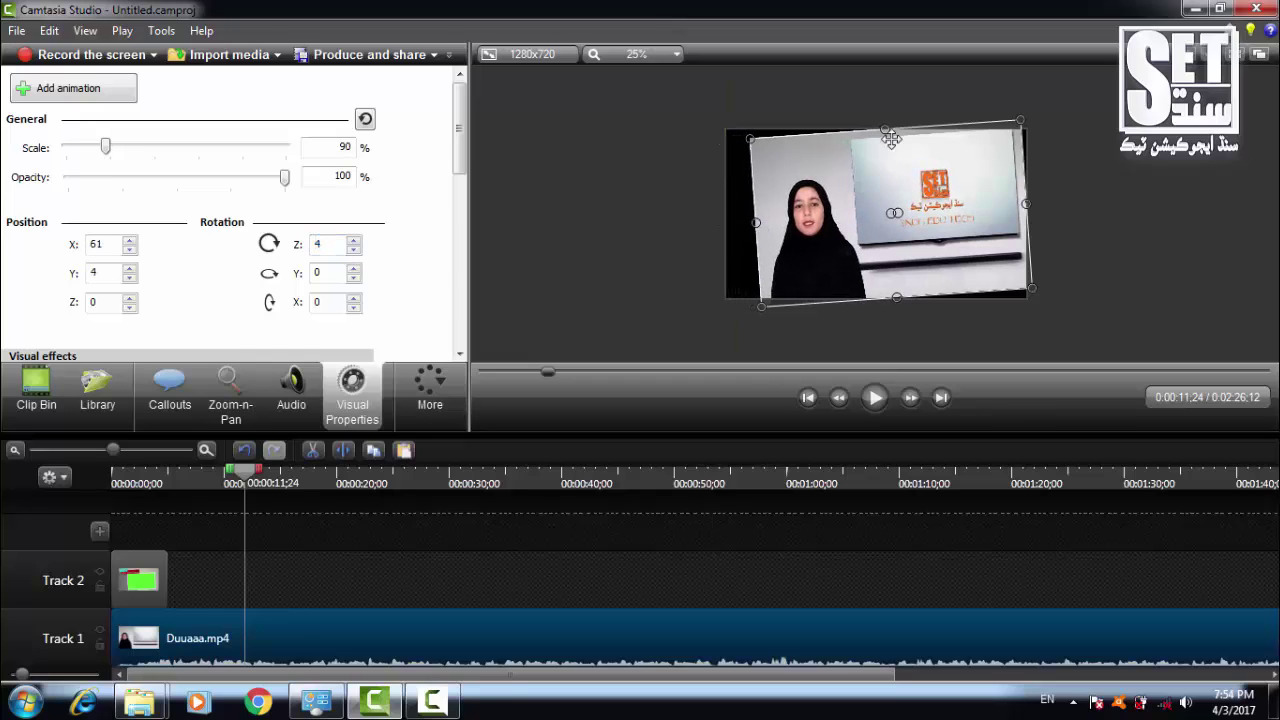
{"action": "left_click_drag", "start_coordinate": [885, 130], "coordinate": [888, 165]}
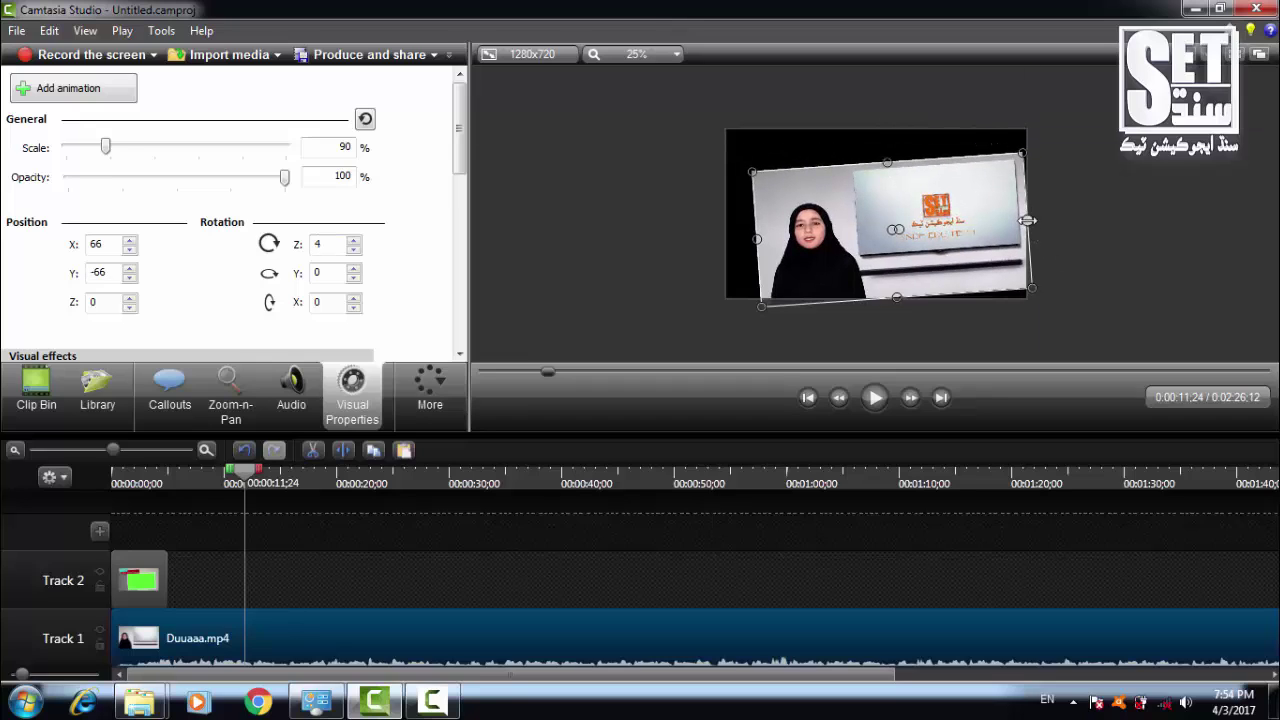
{"action": "left_click_drag", "start_coordinate": [1028, 222], "coordinate": [982, 241]}
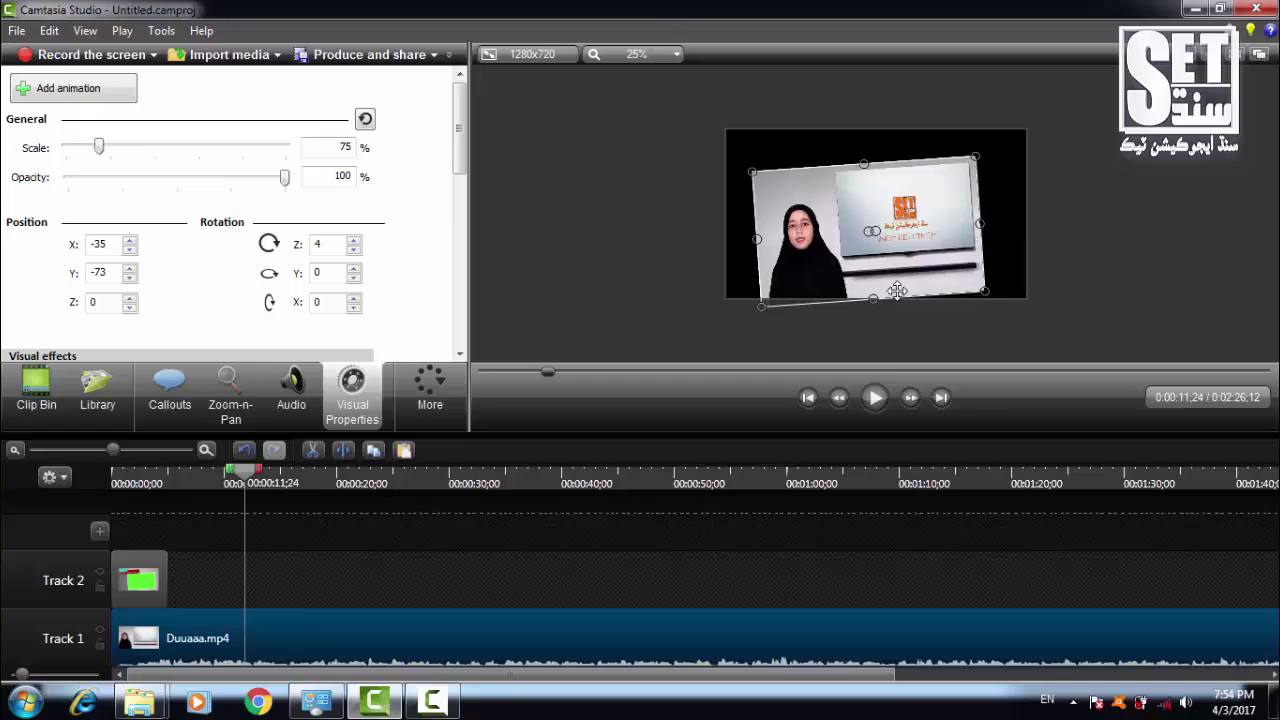
{"action": "left_click_drag", "start_coordinate": [873, 298], "coordinate": [871, 268]}
{"action": "left_click_drag", "start_coordinate": [890, 208], "coordinate": [900, 214]}
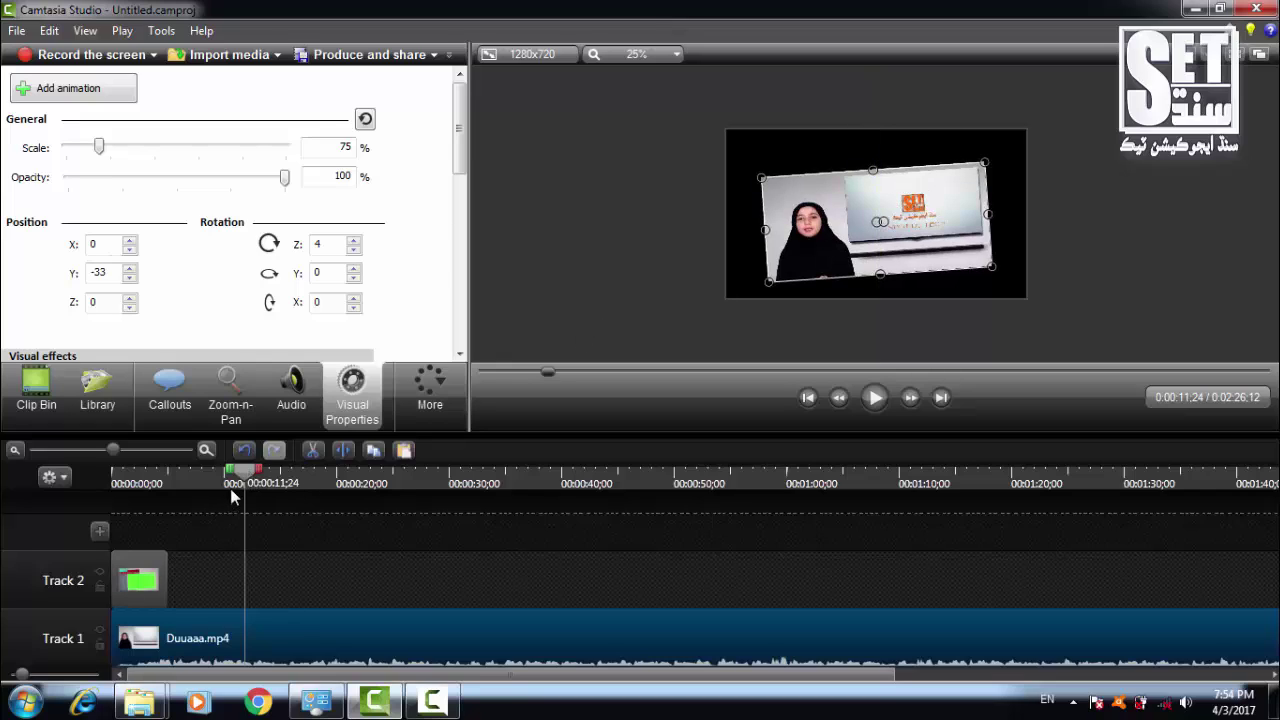
- Remove the green color from the Set Gurujee 2.PNG overlay with a tolerance of 23
{"action": "left_click_drag", "start_coordinate": [243, 483], "coordinate": [122, 484]}
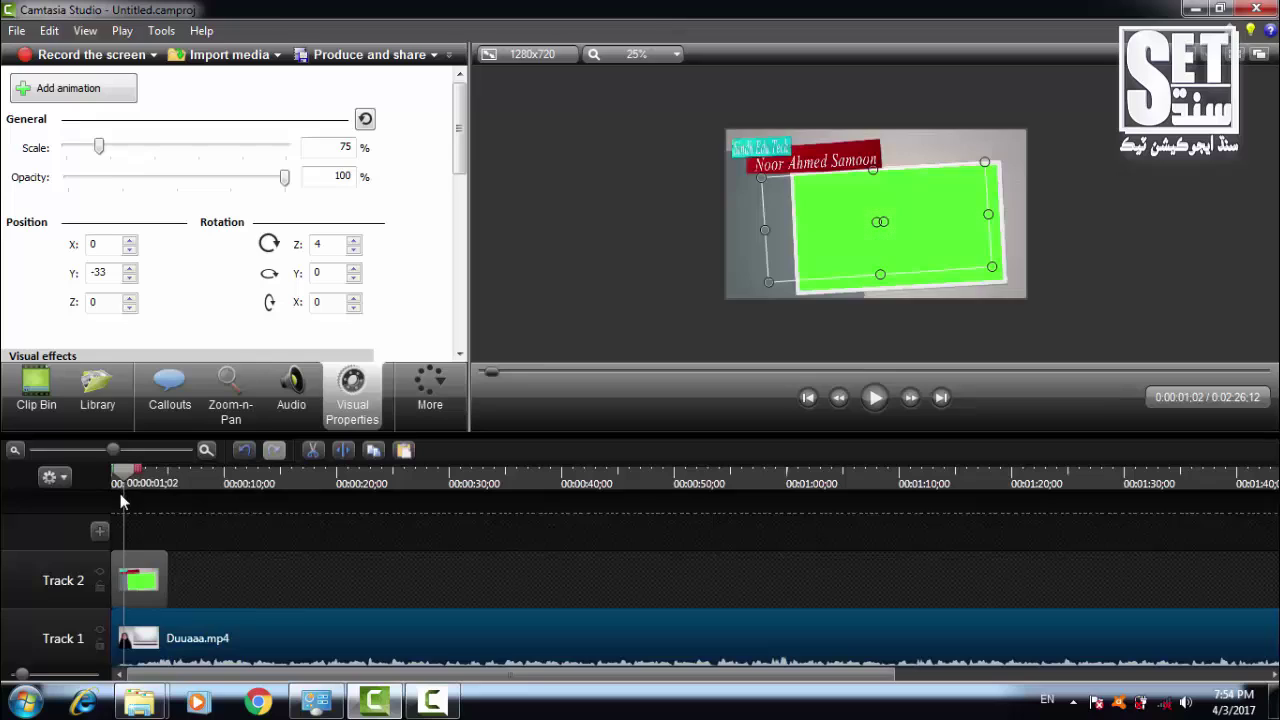
{"action": "left_click", "coordinate": [141, 565]}
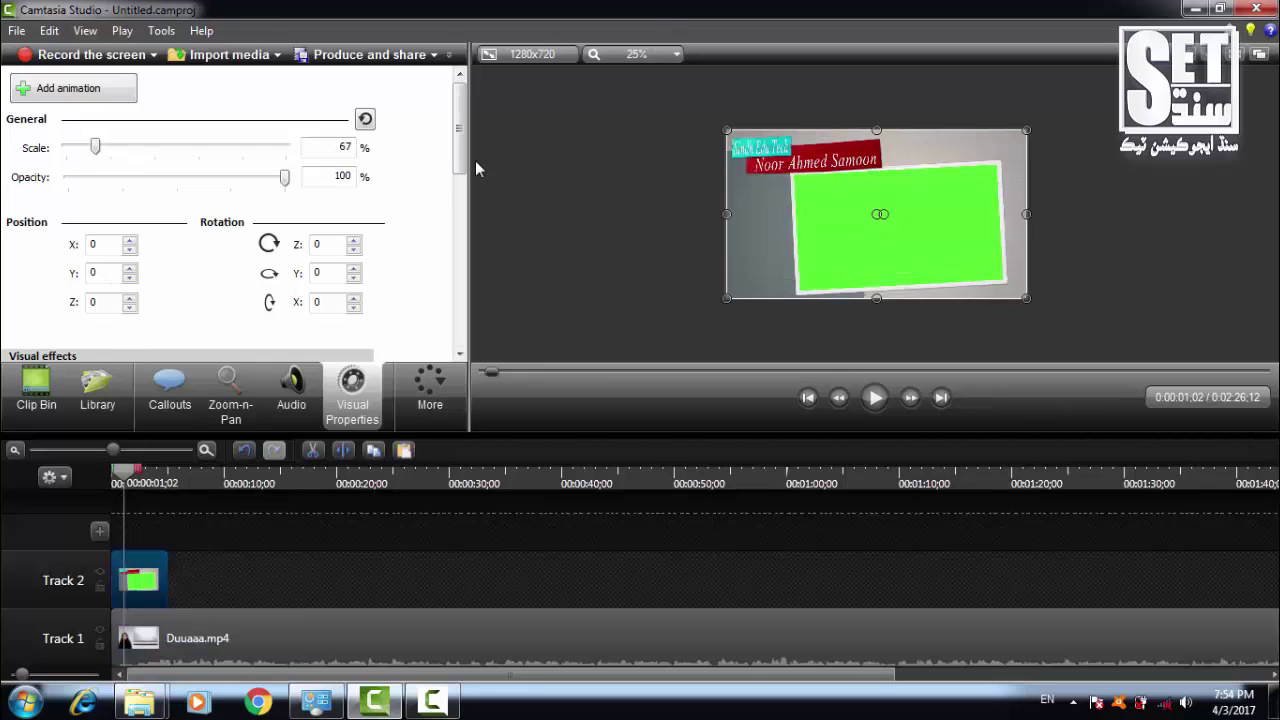
{"action": "left_click_drag", "start_coordinate": [458, 163], "coordinate": [457, 232]}
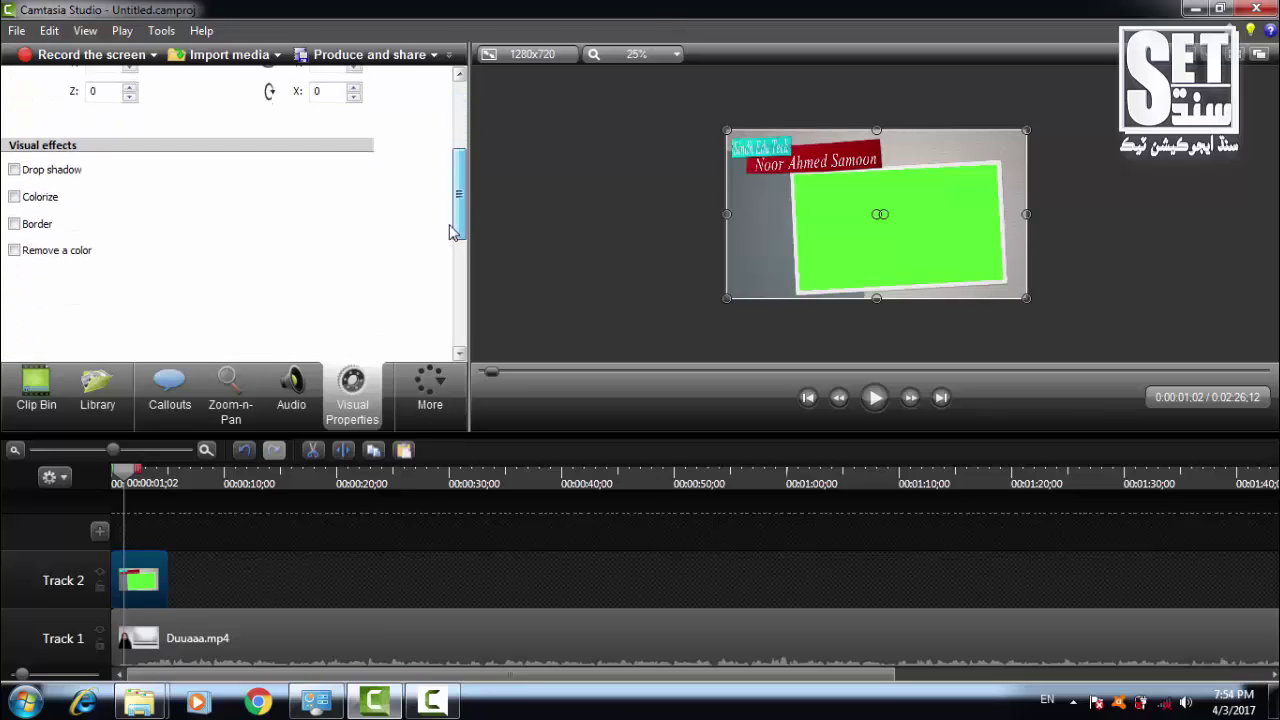
{"action": "left_click", "coordinate": [16, 243]}
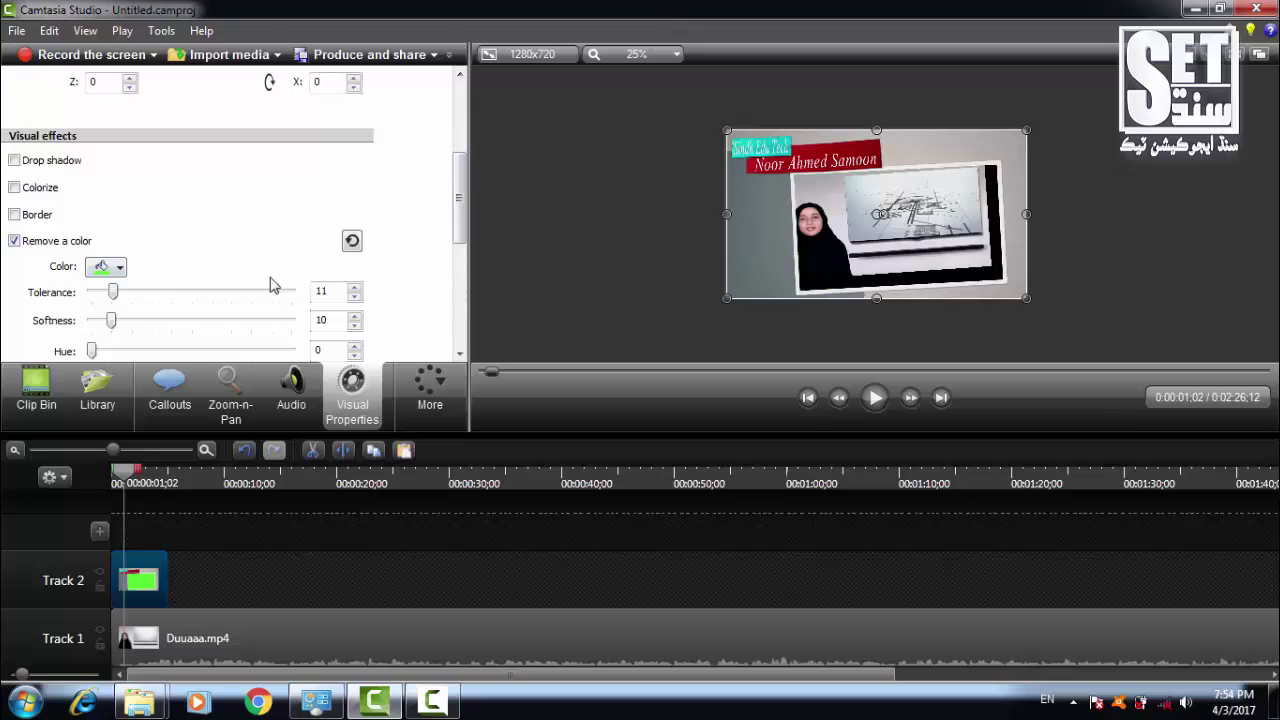
{"action": "mouse_move", "coordinate": [114, 291]}
{"action": "left_mouse_down"}
{"action": "mouse_move", "coordinate": [153, 291]}
{"action": "mouse_move", "coordinate": [138, 291]}
{"action": "left_mouse_up"}
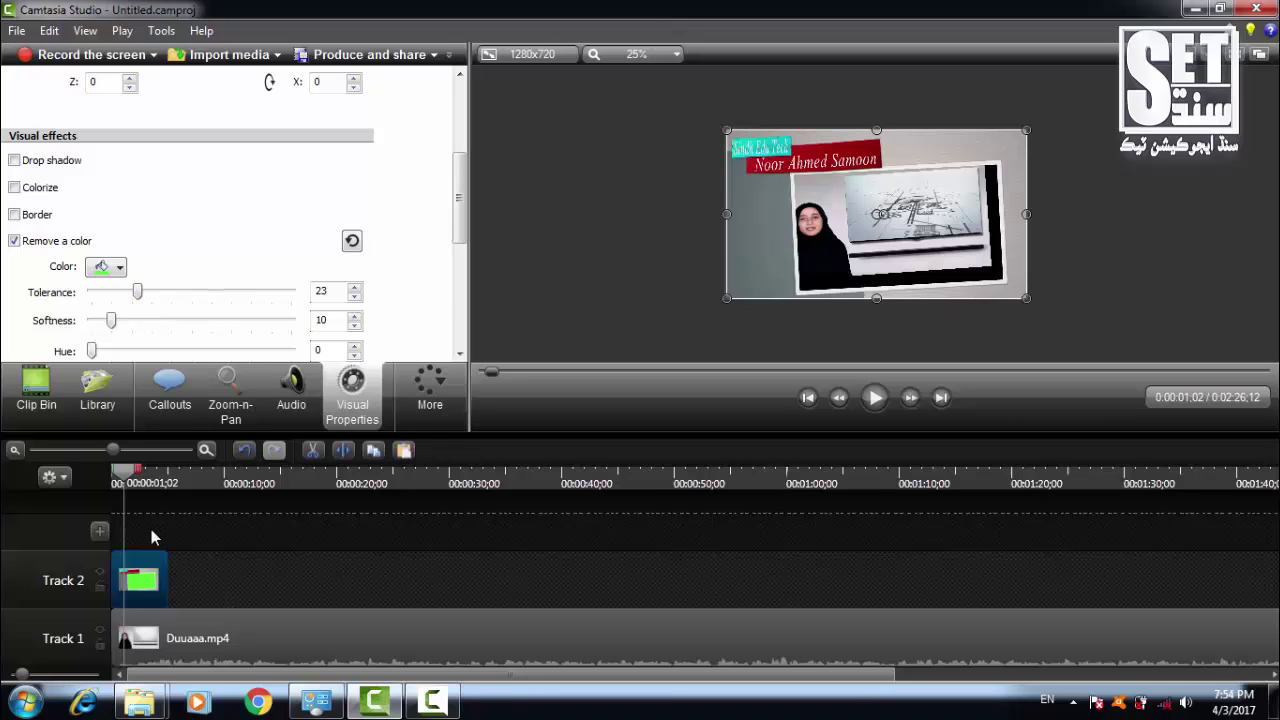
- Shift Duuaaa.mp4 along Track 1 to start where the overlay image ends, and narrow the video from its left edge
{"action": "left_click", "coordinate": [218, 651]}
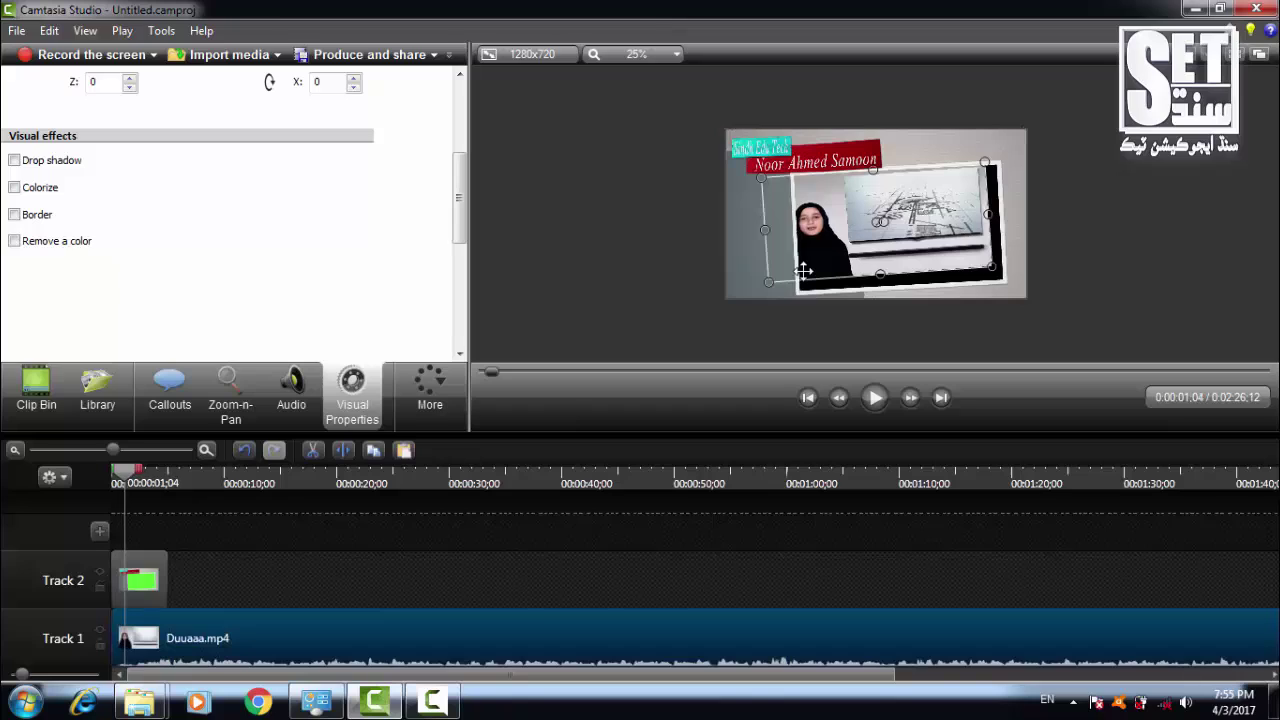
{"action": "left_click", "coordinate": [879, 225]}
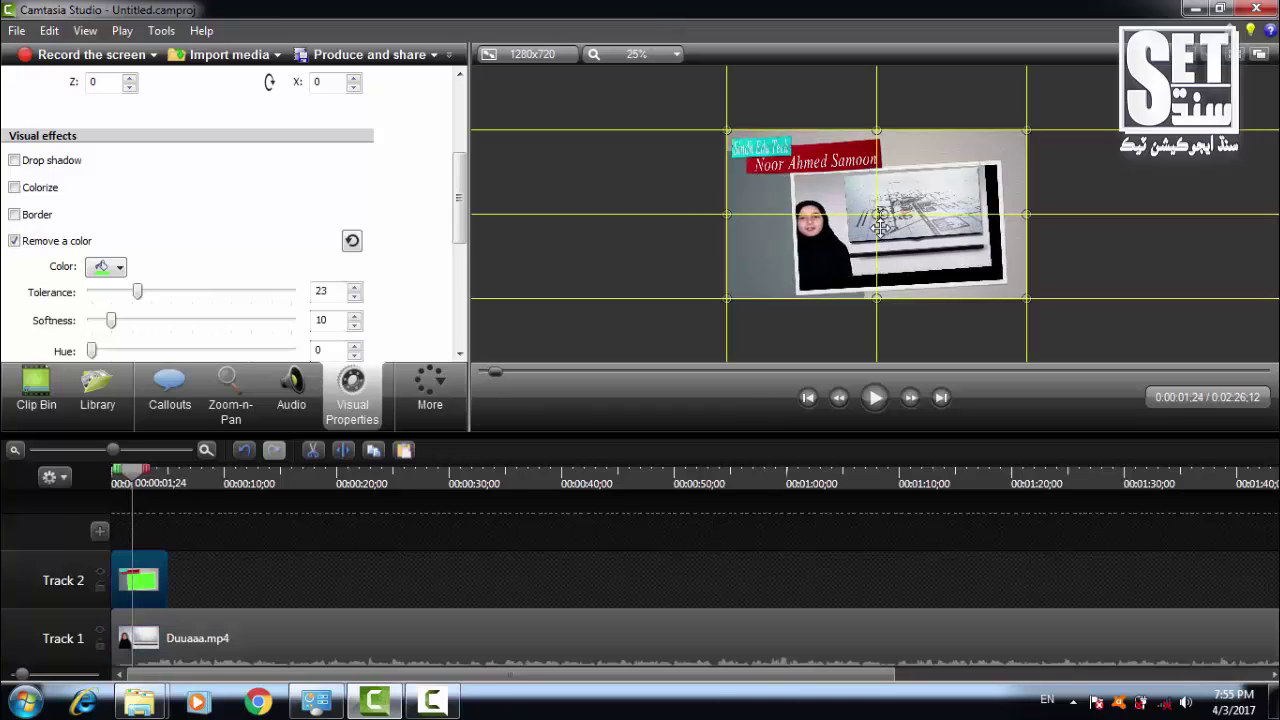
{"action": "left_click_drag", "start_coordinate": [885, 228], "coordinate": [879, 226]}
{"action": "left_click_drag", "start_coordinate": [222, 638], "coordinate": [278, 635]}
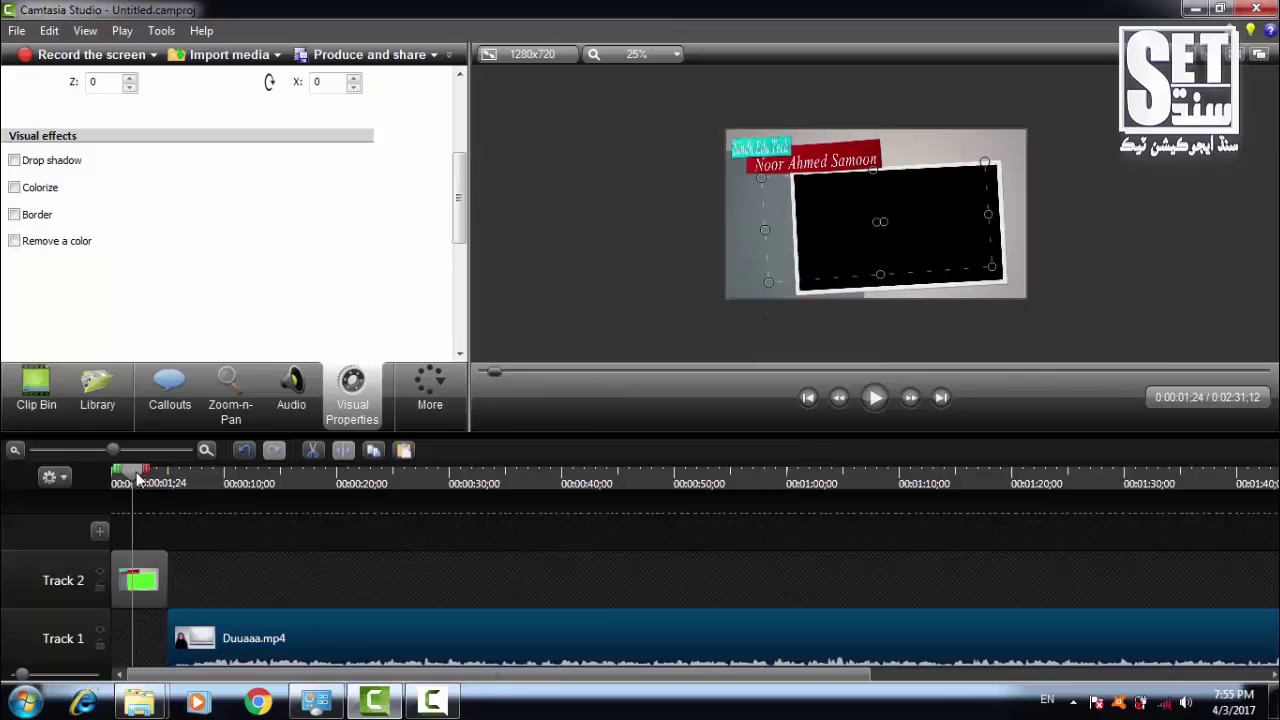
{"action": "left_click", "coordinate": [214, 497]}
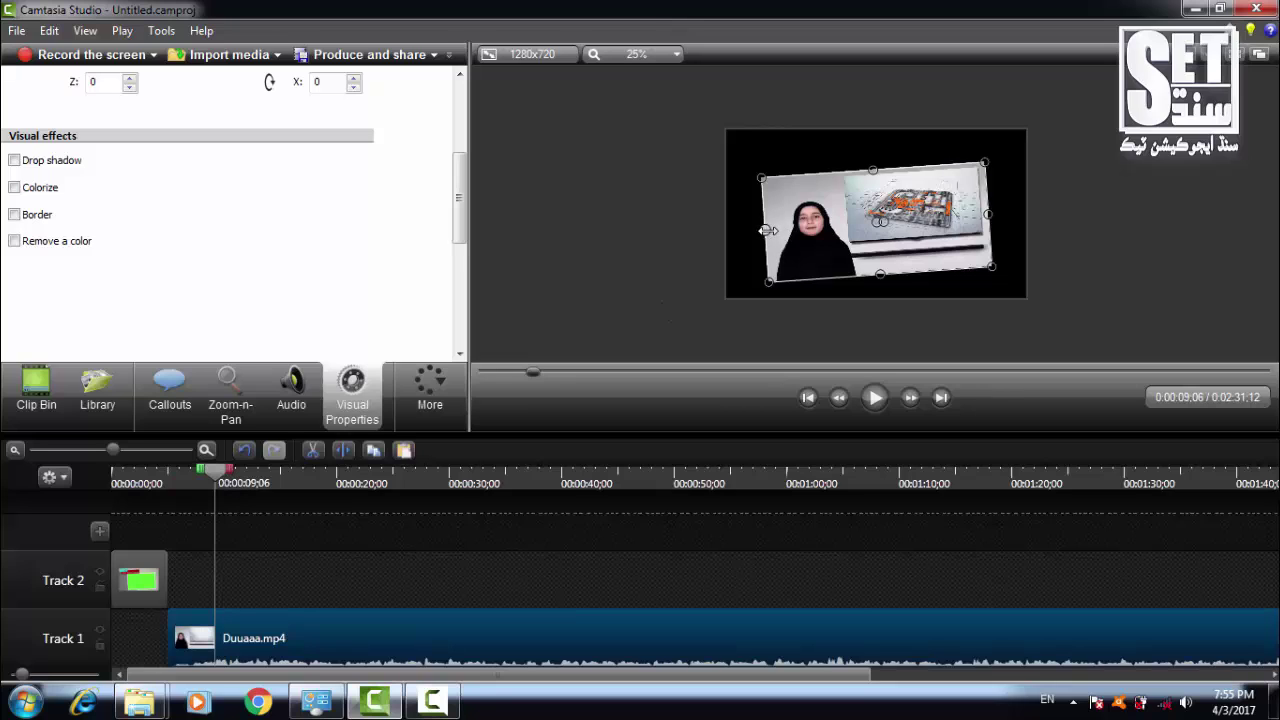
{"action": "left_click_drag", "start_coordinate": [767, 230], "coordinate": [801, 228]}
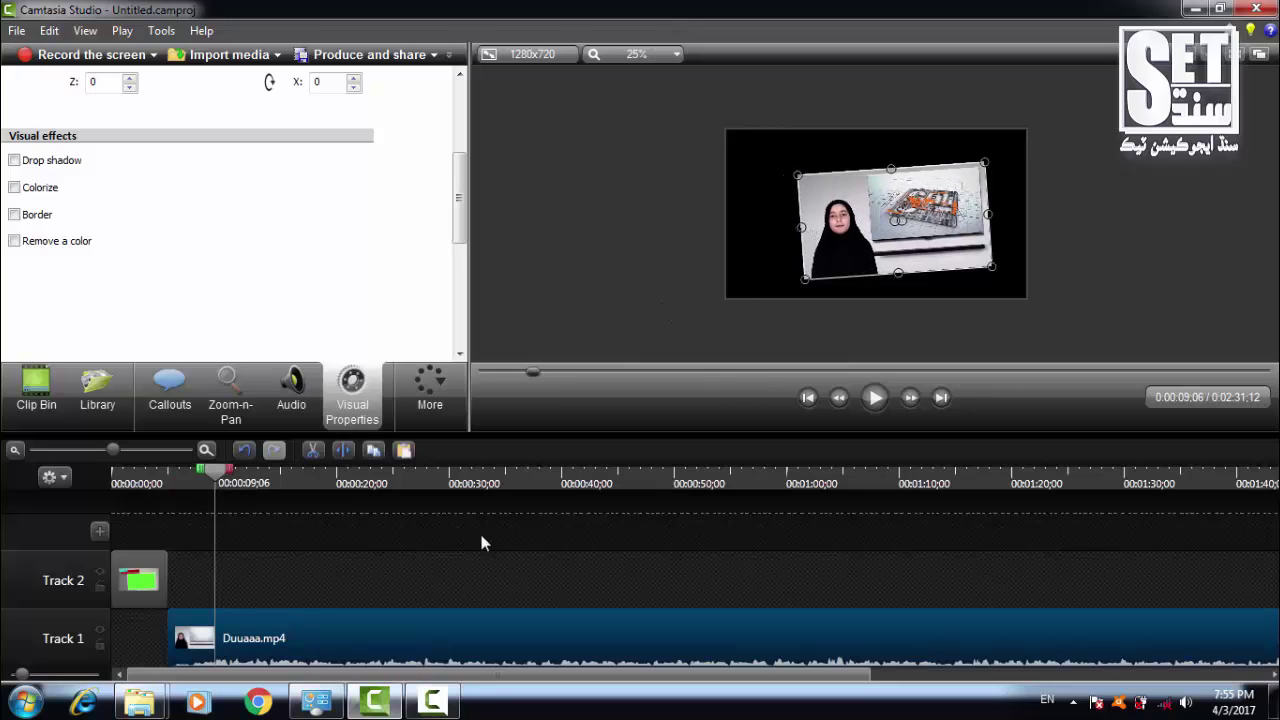
- Return Duuaaa.mp4 to the start of Track 1 and stretch its edges to fill the overlay's frame opening, about 68% scale
{"action": "left_click_drag", "start_coordinate": [409, 623], "coordinate": [329, 624]}
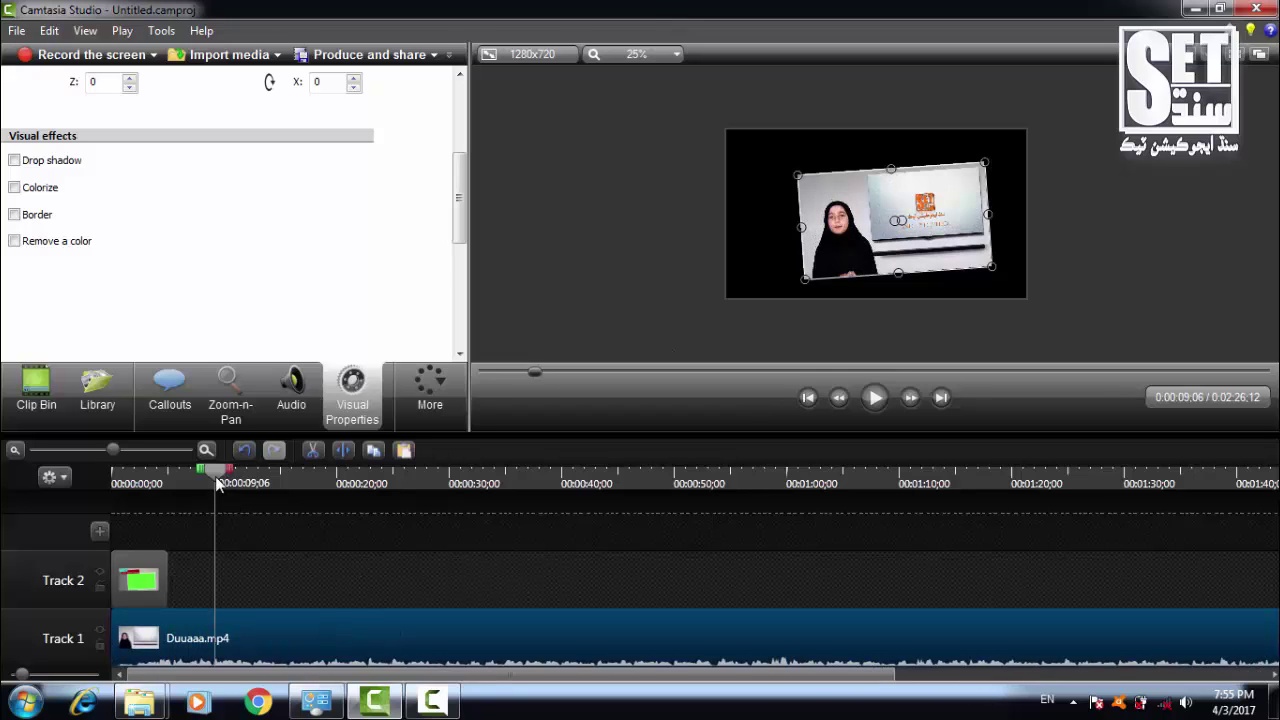
{"action": "left_click_drag", "start_coordinate": [215, 476], "coordinate": [143, 485]}
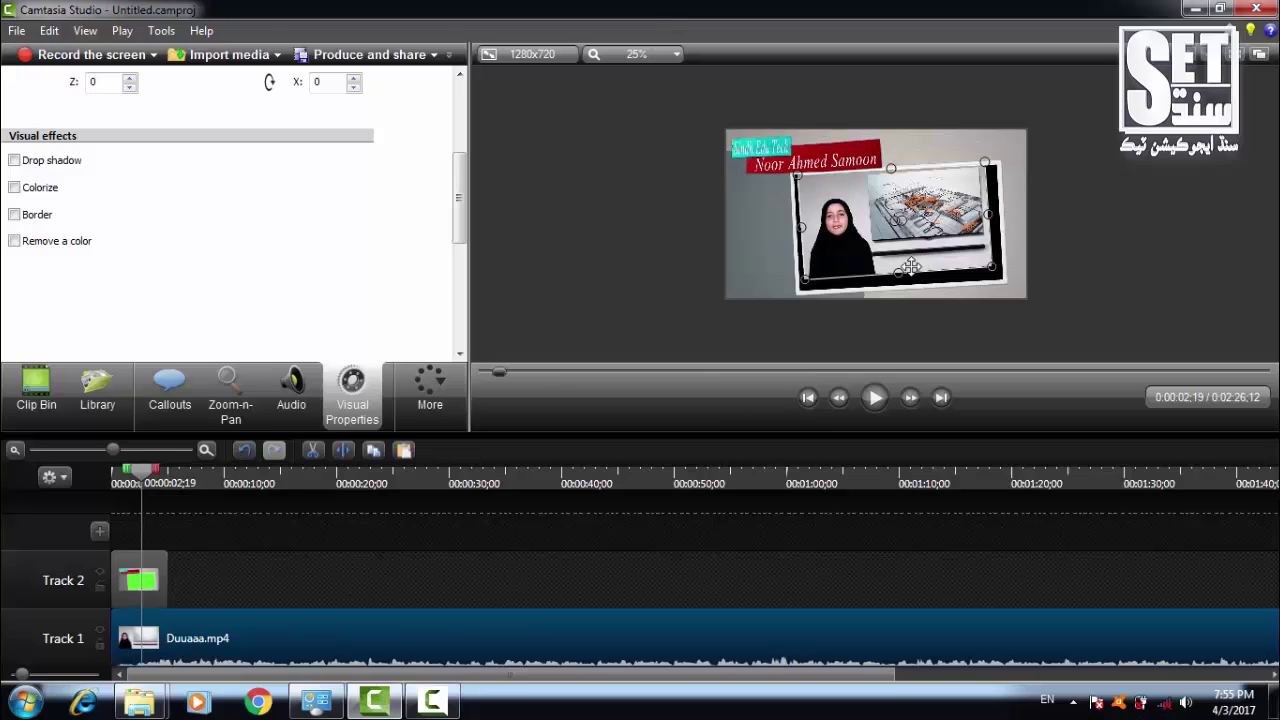
{"action": "left_click_drag", "start_coordinate": [898, 272], "coordinate": [900, 285]}
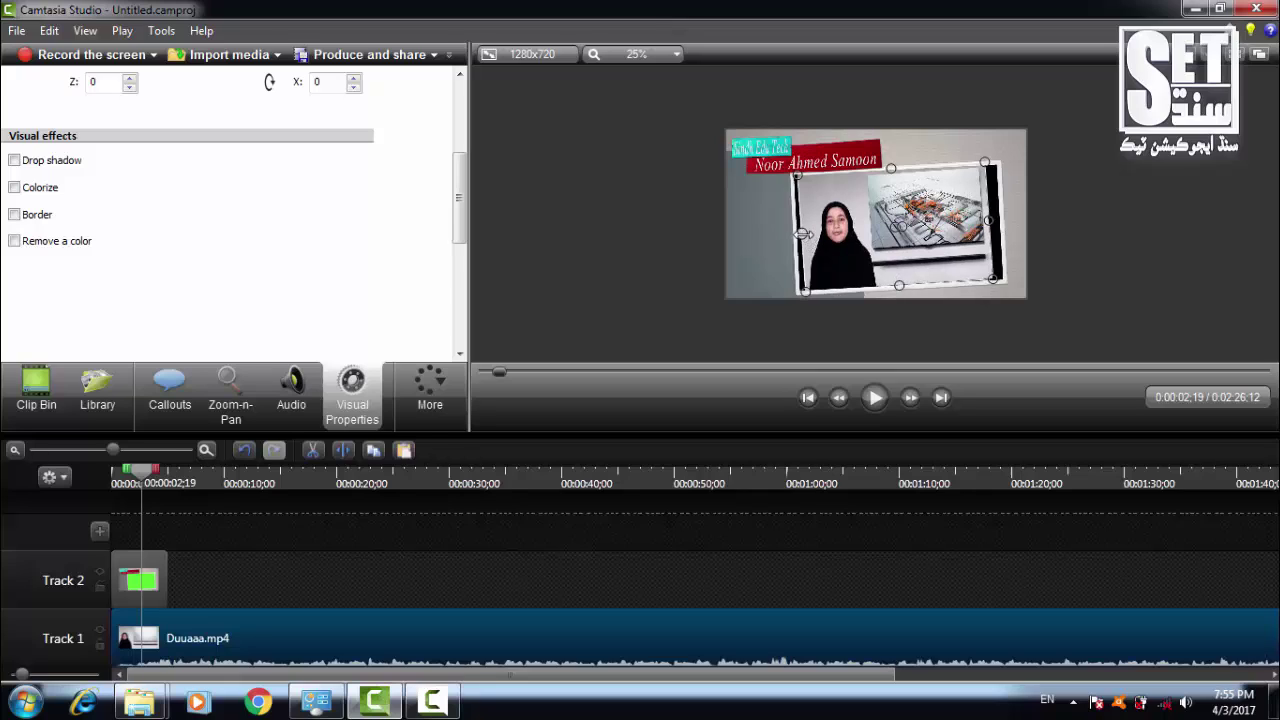
{"action": "left_click_drag", "start_coordinate": [803, 234], "coordinate": [797, 234]}
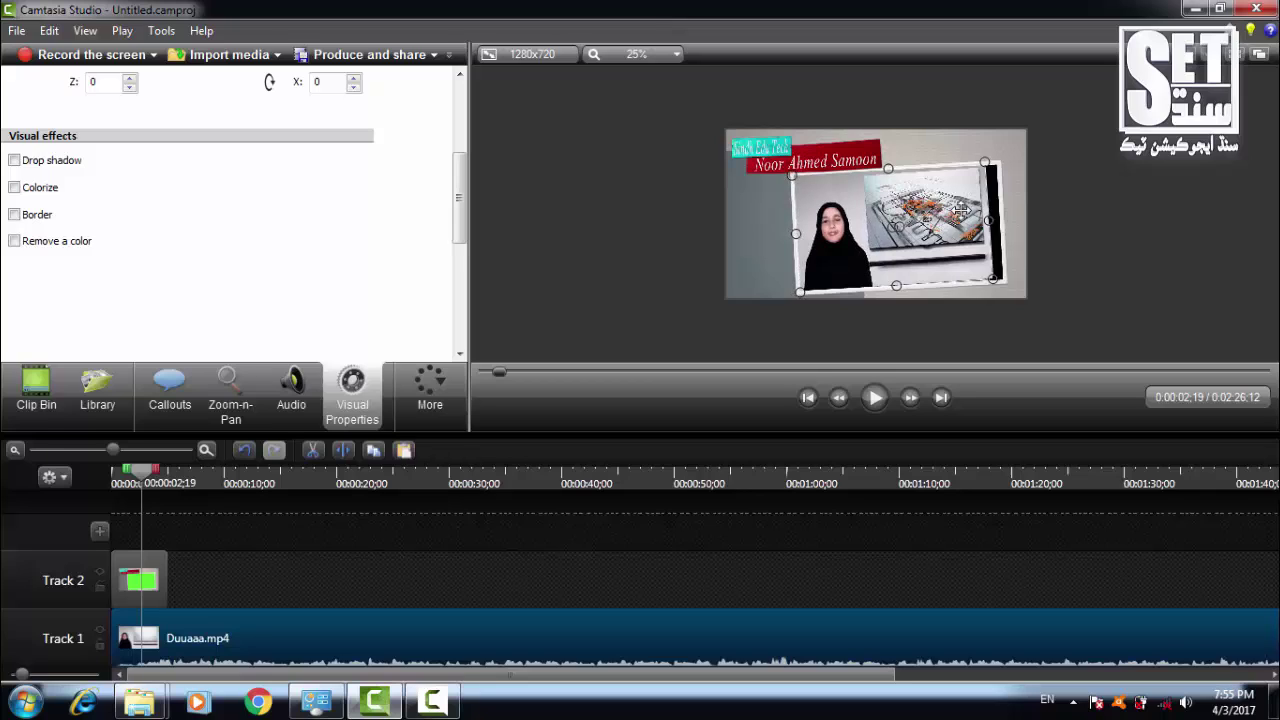
{"action": "left_click_drag", "start_coordinate": [988, 221], "coordinate": [1000, 220]}
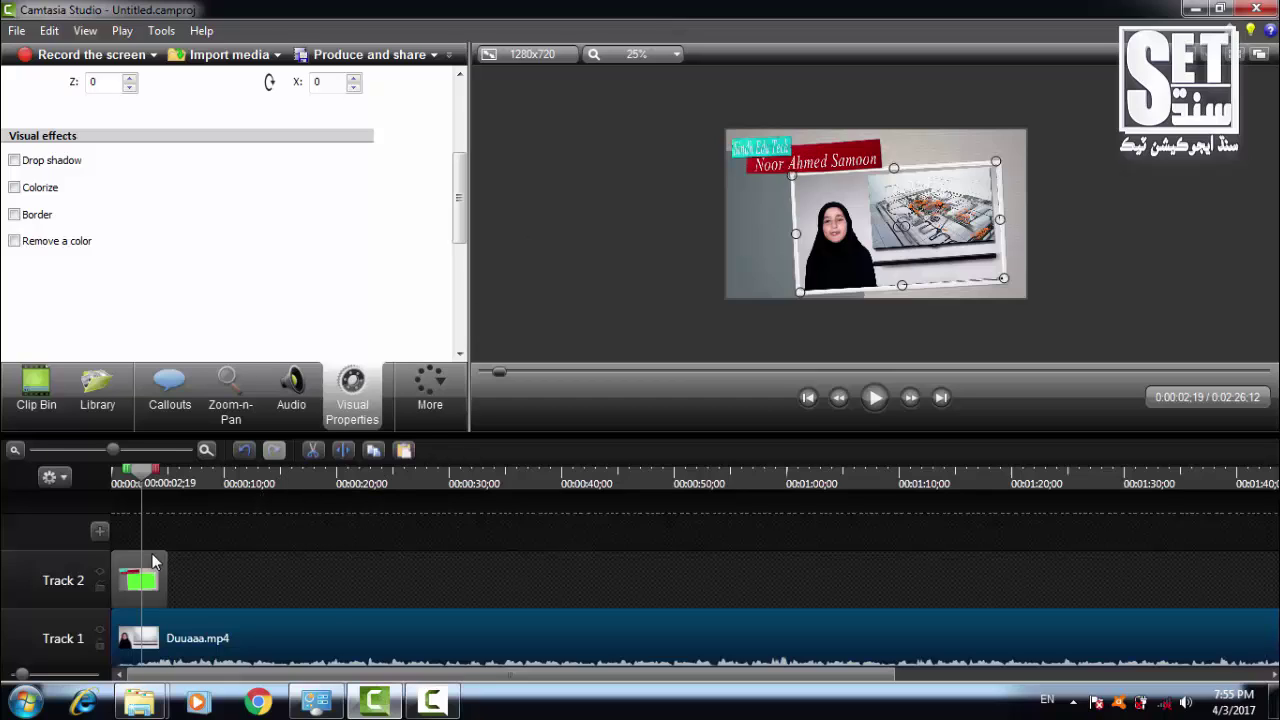
- Extend Set Gurujee 2.PNG on Track 2 to about 23 seconds and scrub through the composite to about 15 seconds
{"action": "left_click_drag", "start_coordinate": [166, 556], "coordinate": [368, 578]}
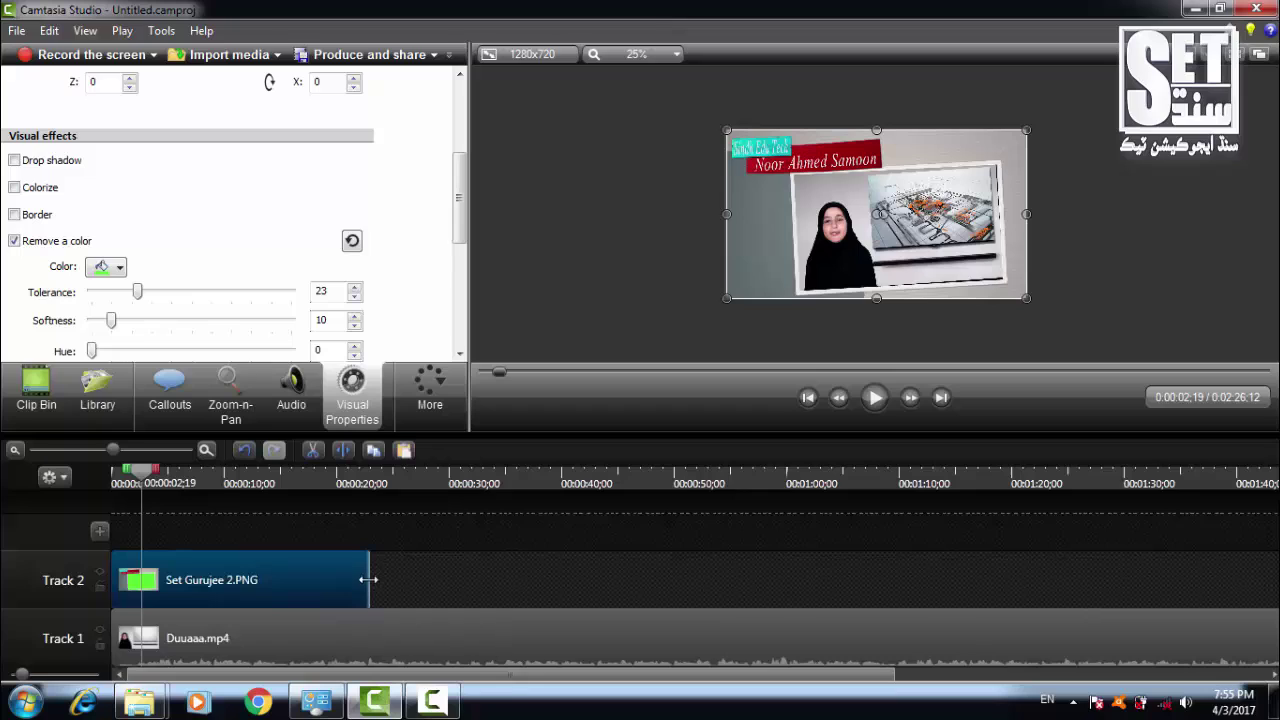
{"action": "left_click", "coordinate": [147, 482]}
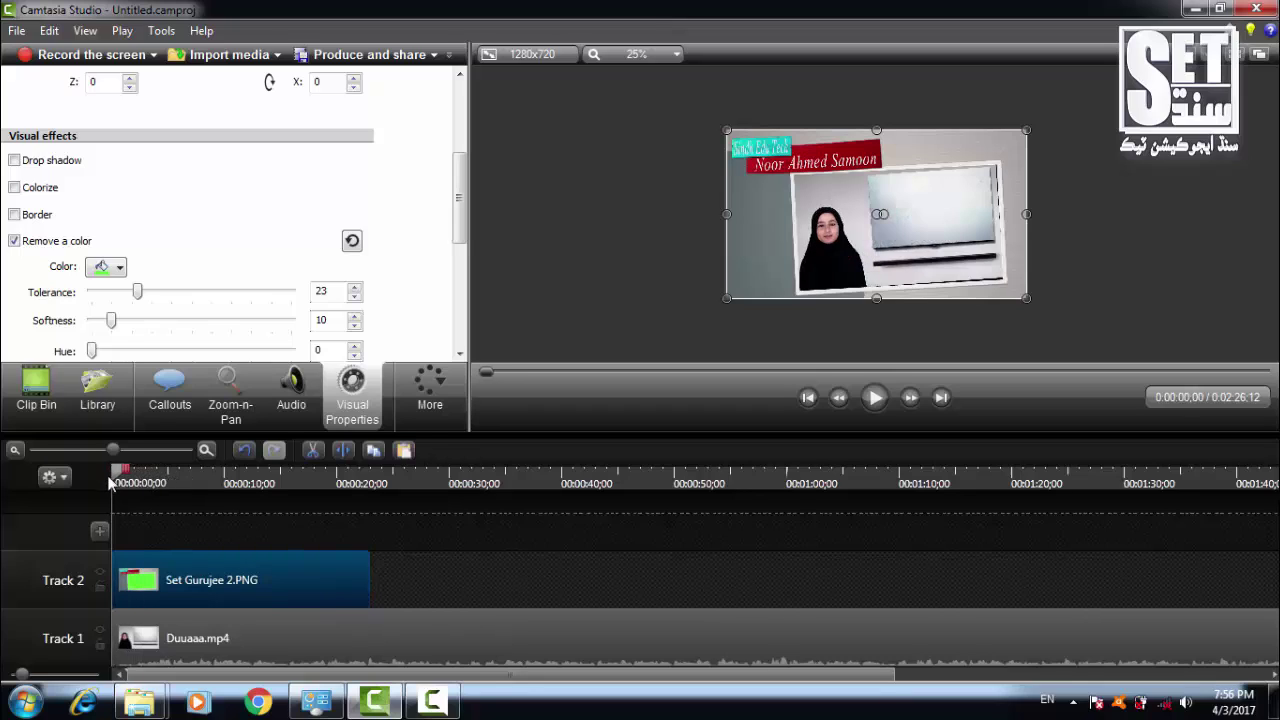
{"action": "left_click_drag", "start_coordinate": [147, 482], "coordinate": [282, 498]}
- Set the Z rotation of Duuaaa.mp4 to 3 and return the playhead to the start of the timeline
{"action": "left_click", "coordinate": [440, 645]}
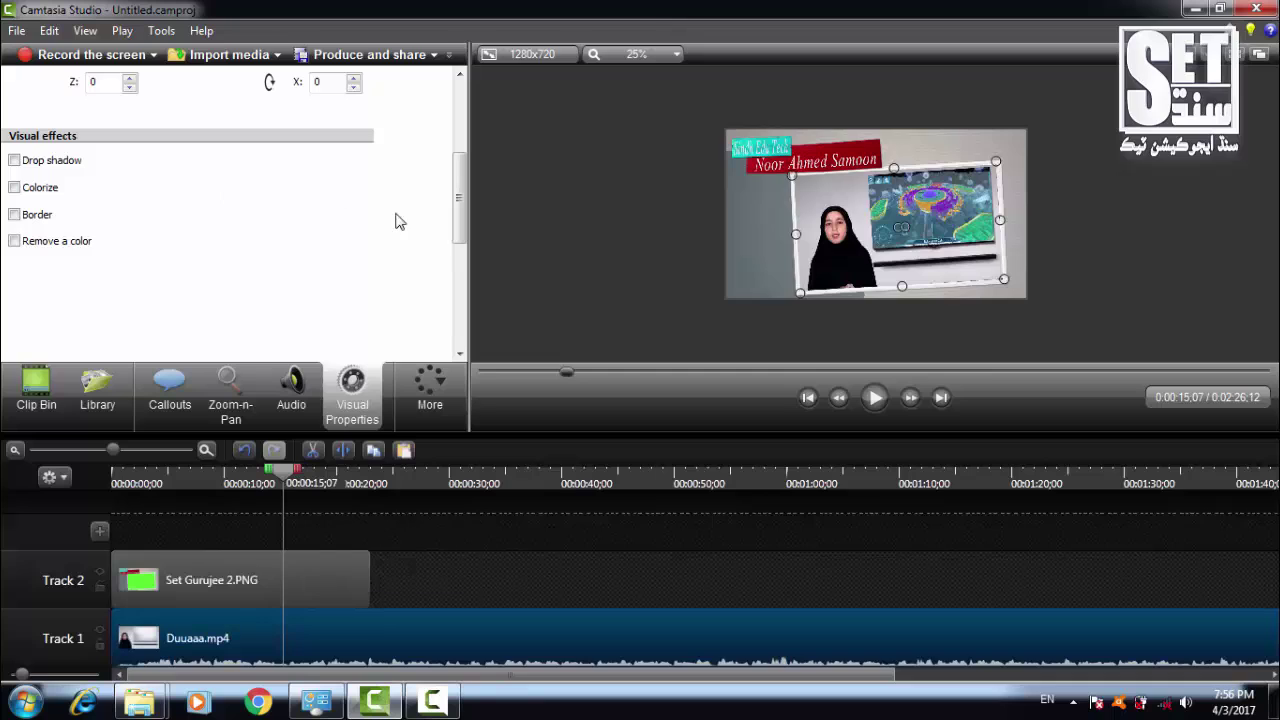
{"action": "left_click_drag", "start_coordinate": [459, 195], "coordinate": [452, 128]}
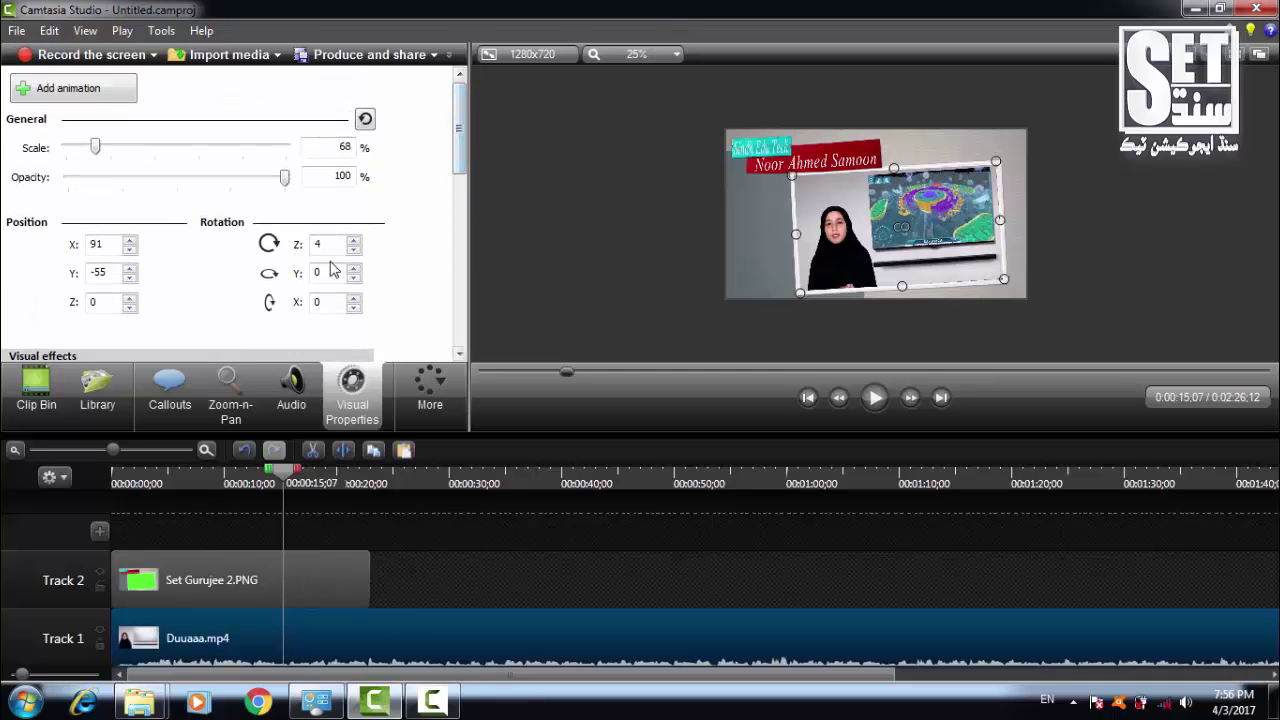
{"action": "left_click_drag", "start_coordinate": [332, 245], "coordinate": [291, 248]}
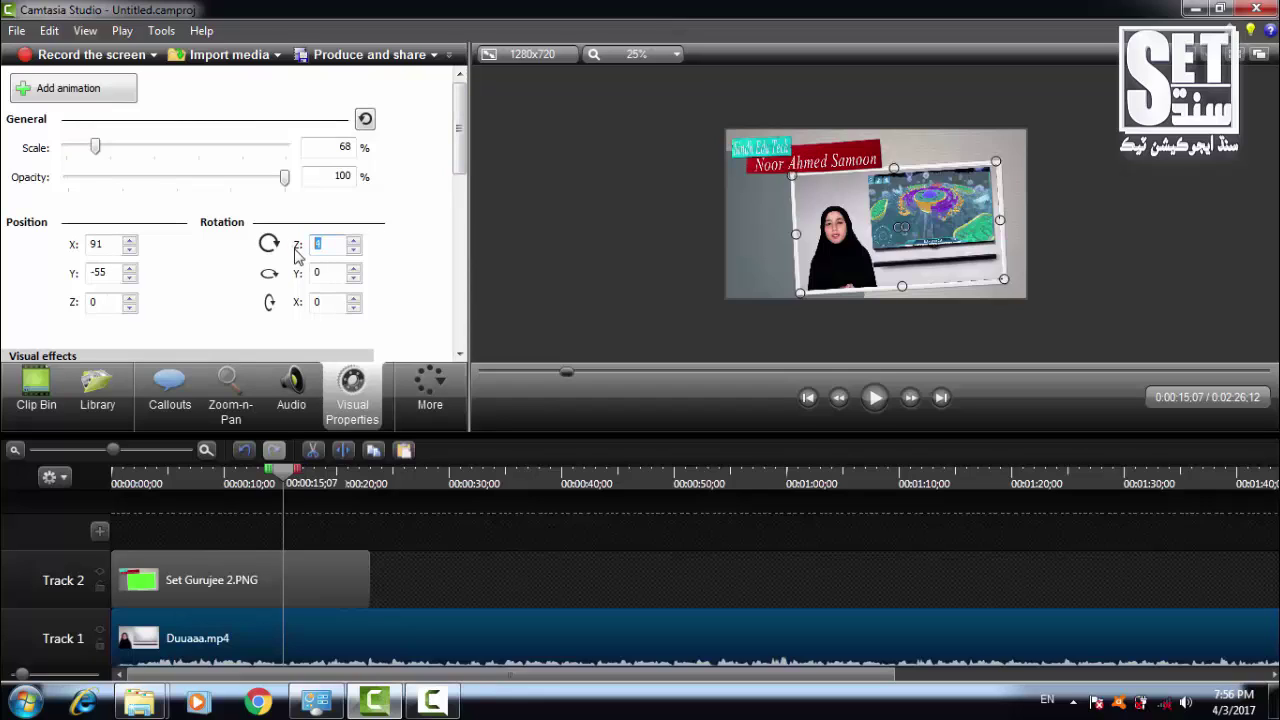
{"action": "type", "text": "3"}
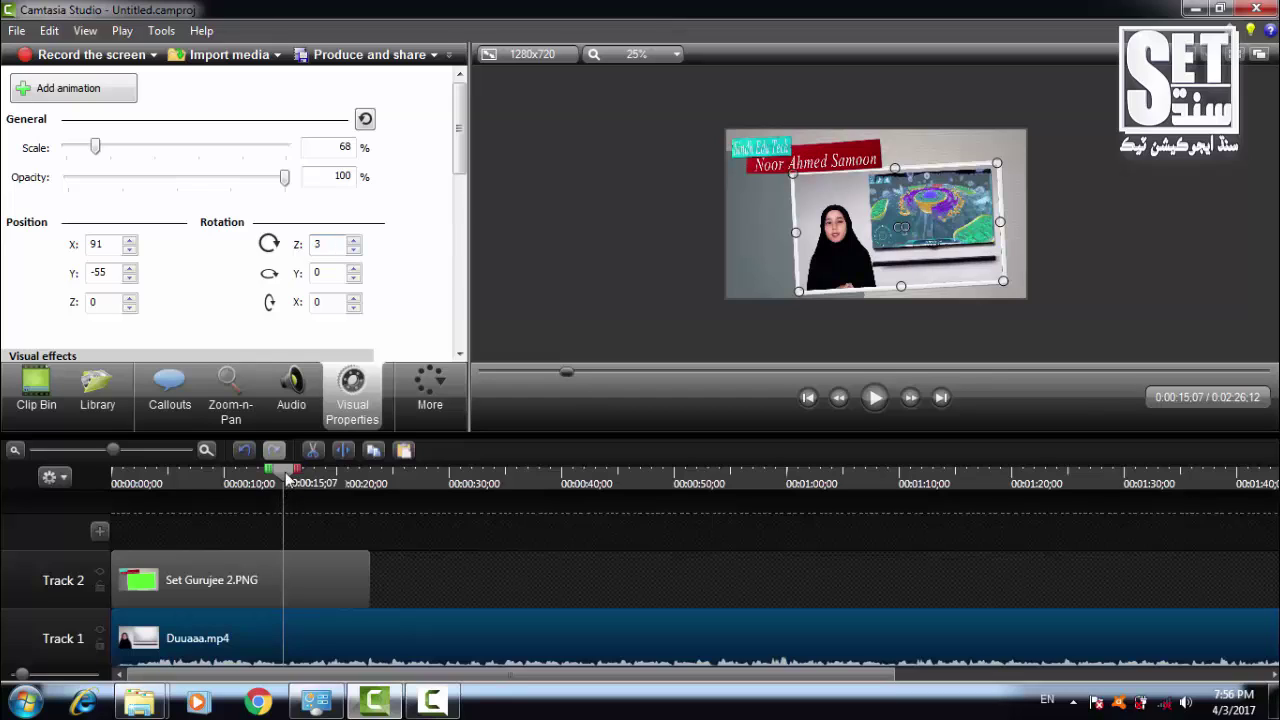
{"action": "left_click_drag", "start_coordinate": [280, 476], "coordinate": [113, 500]}
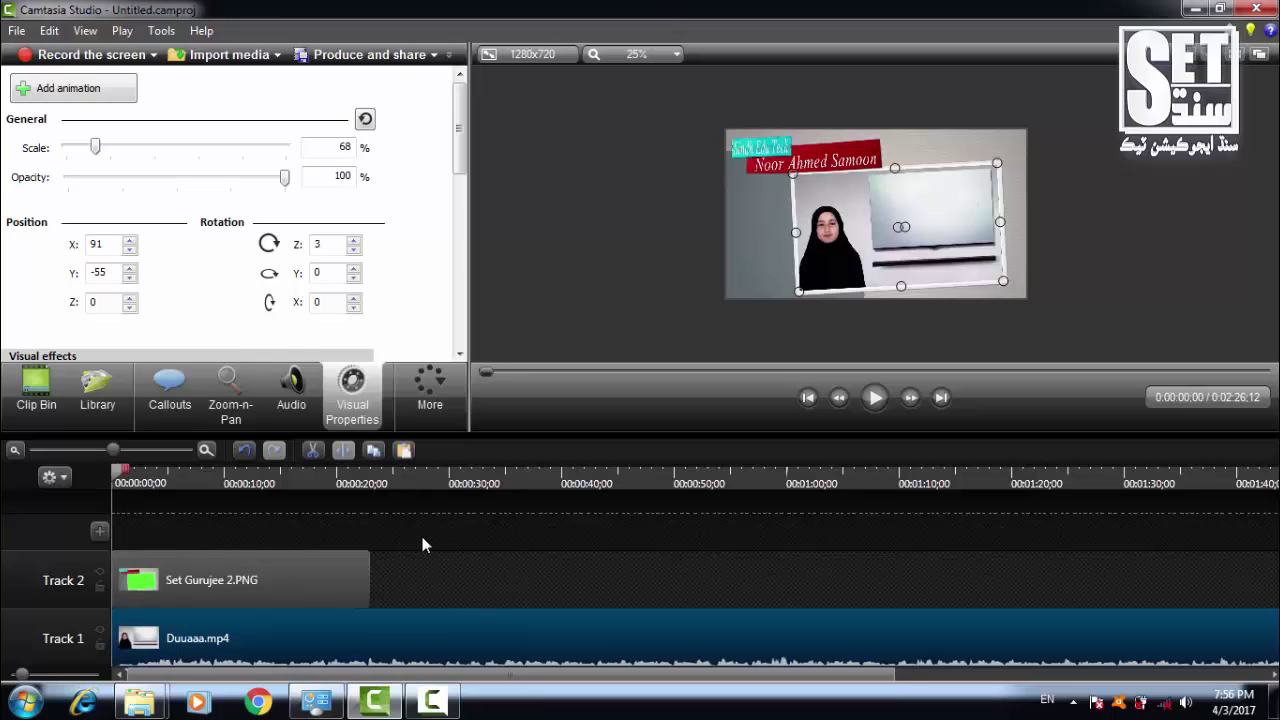
- Group Set Gurujee 2.PNG on Track 2 with Duuaaa.mp4 on Track 1
{"action": "left_click_drag", "start_coordinate": [409, 531], "coordinate": [293, 664]}
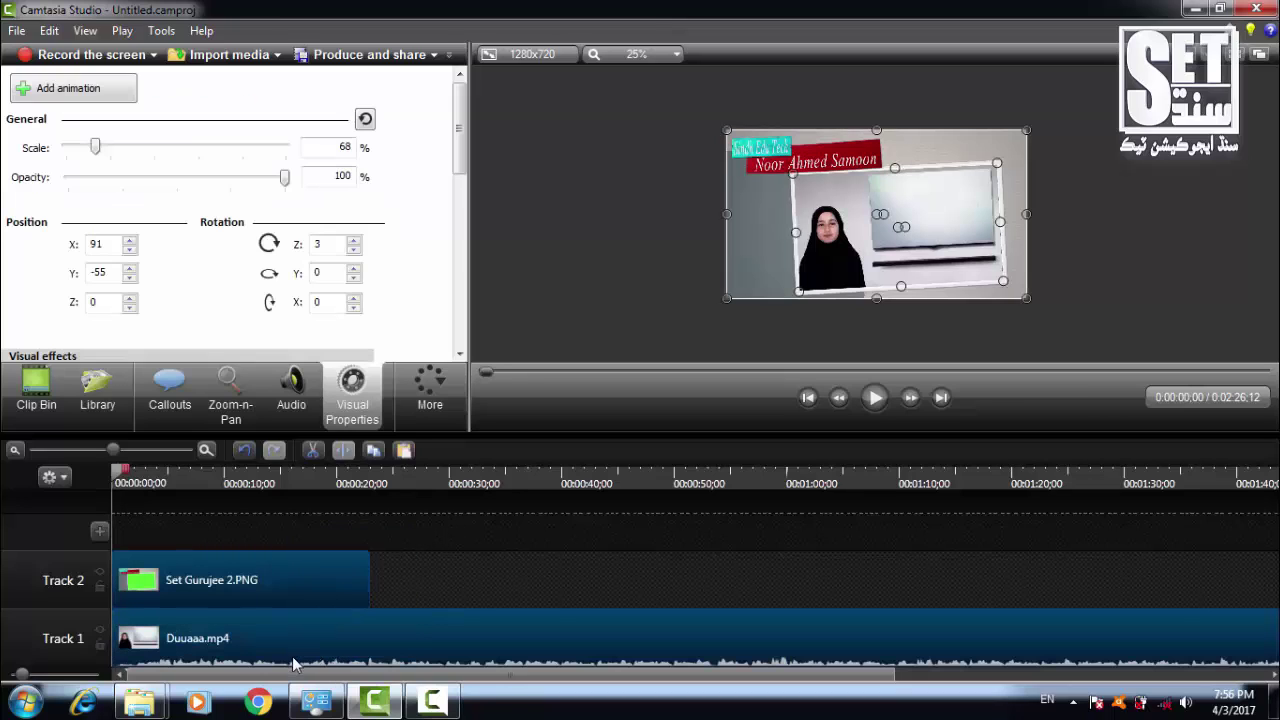
{"action": "right_click", "coordinate": [293, 664]}
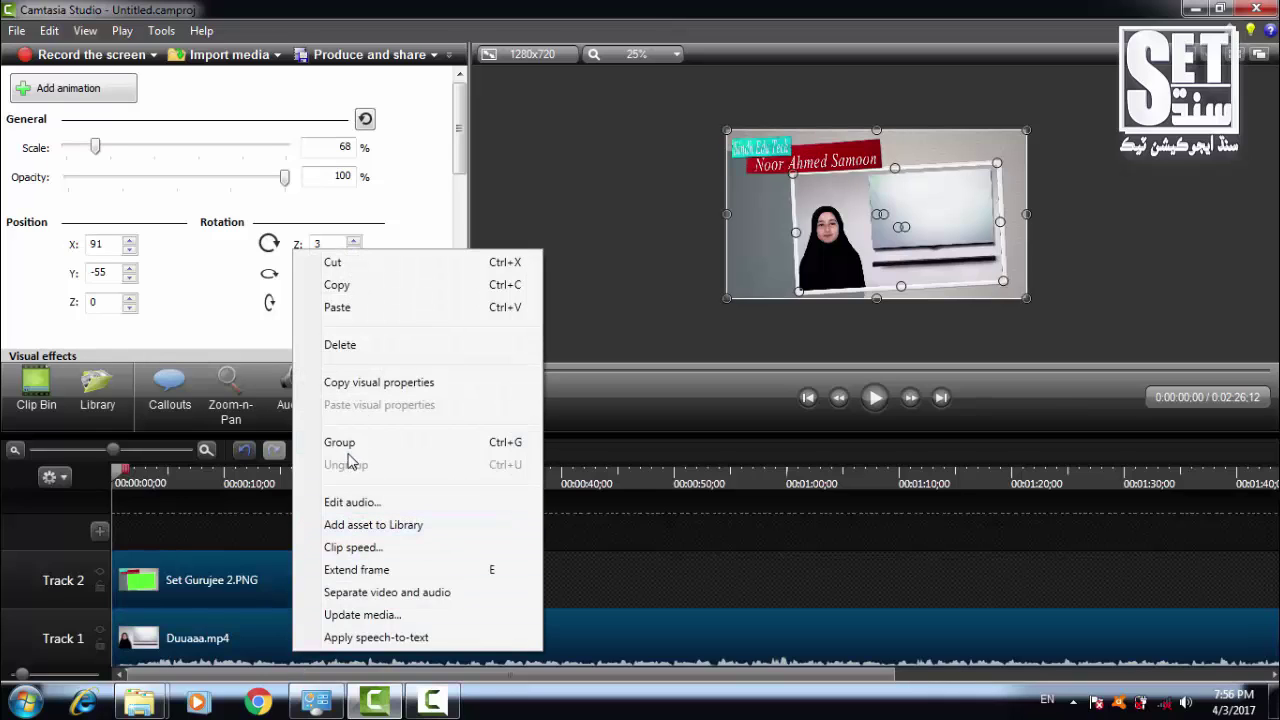
{"action": "left_click", "coordinate": [347, 451]}
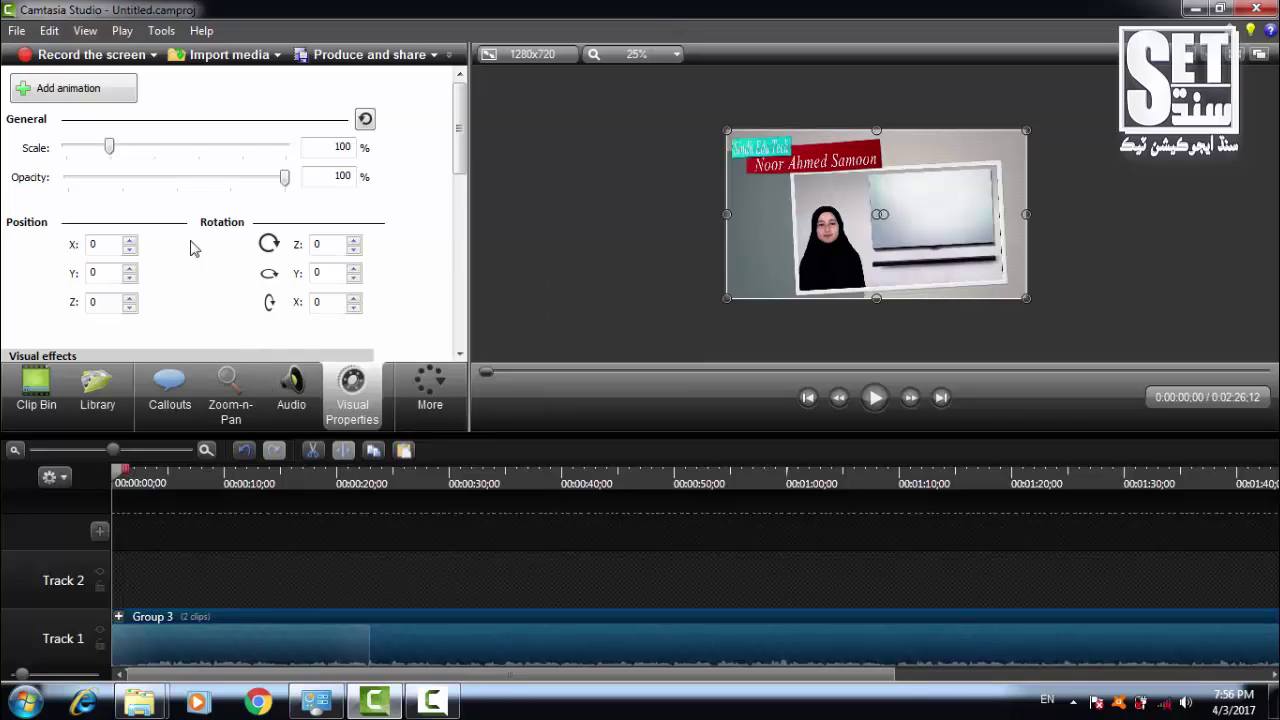
{"action": "left_click", "coordinate": [80, 96]}
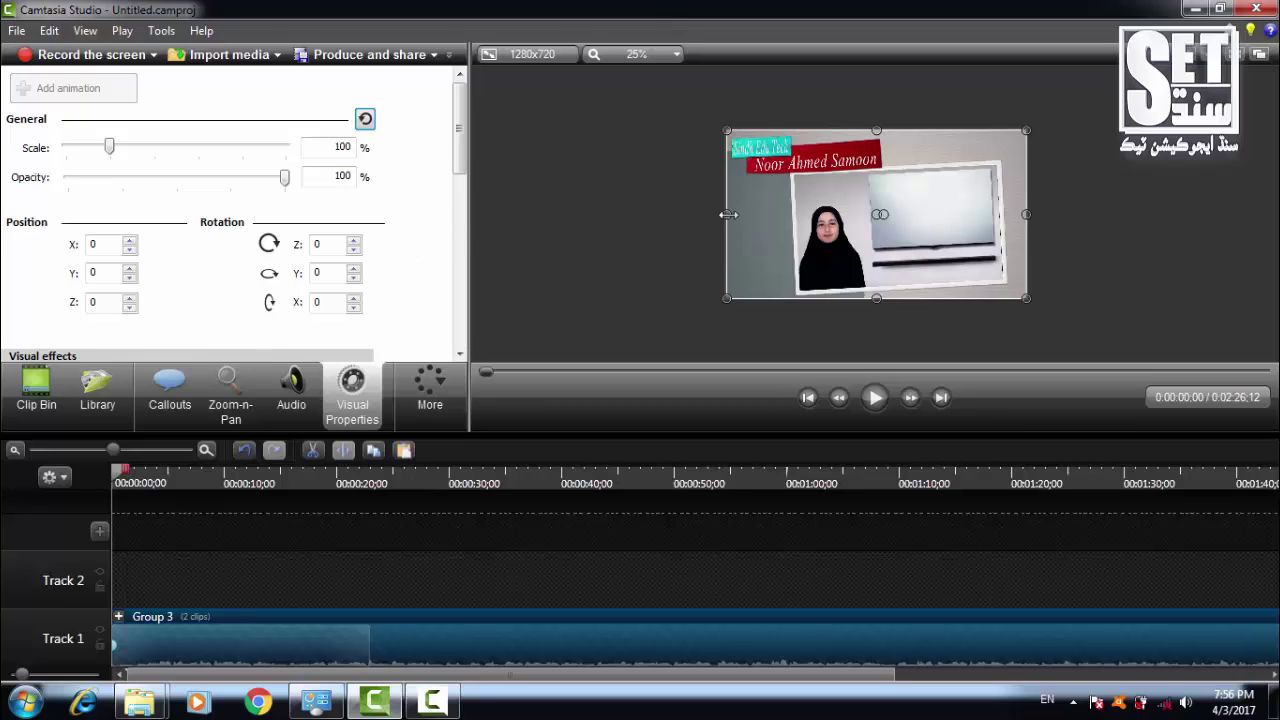
{"action": "left_click", "coordinate": [328, 248]}
{"action": "key", "text": "BackSpace"}
{"action": "type", "text": "3"}
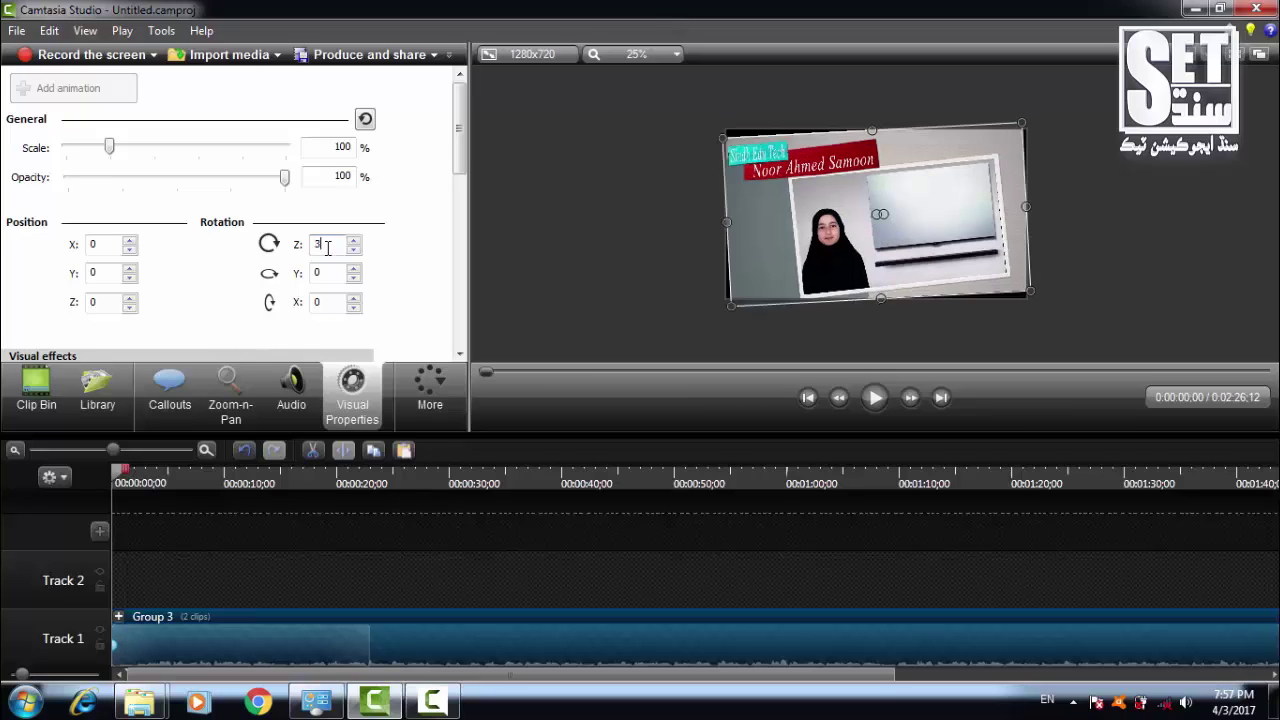
{"action": "key", "text": "BackSpace"}
{"action": "left_click", "coordinate": [353, 243]}
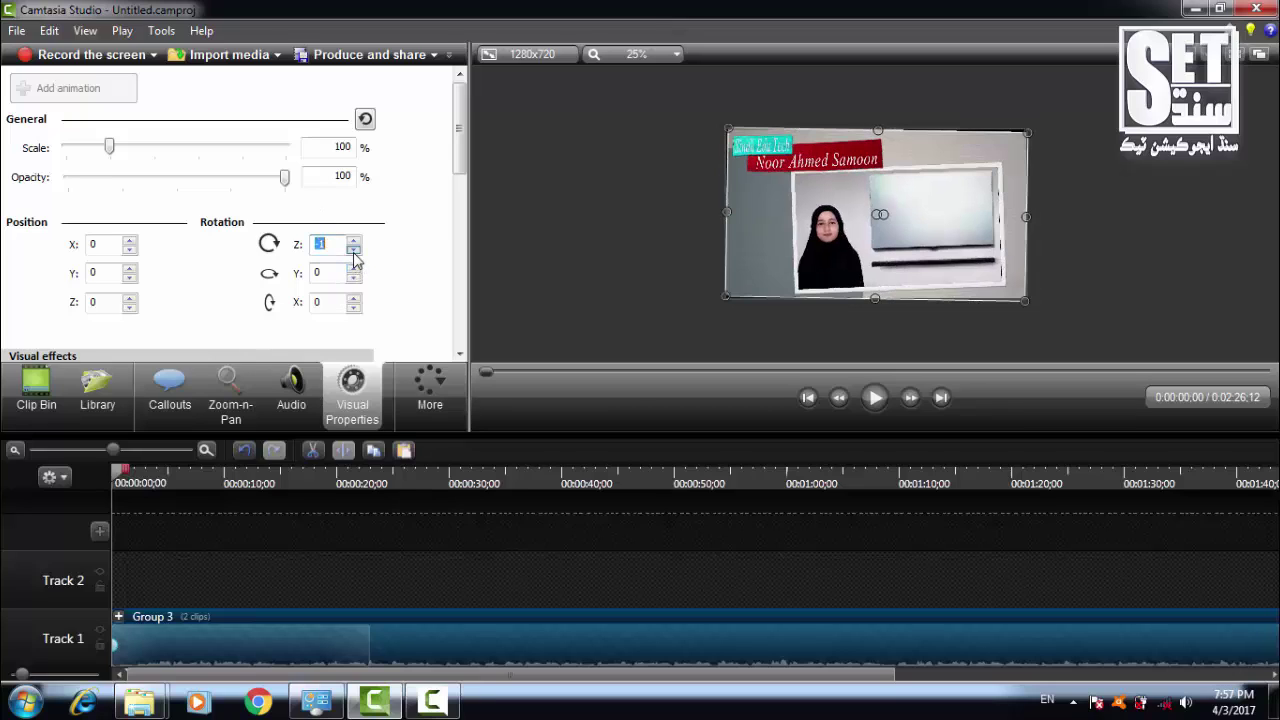
{"action": "left_click", "coordinate": [354, 246]}
{"action": "left_click", "coordinate": [355, 242]}
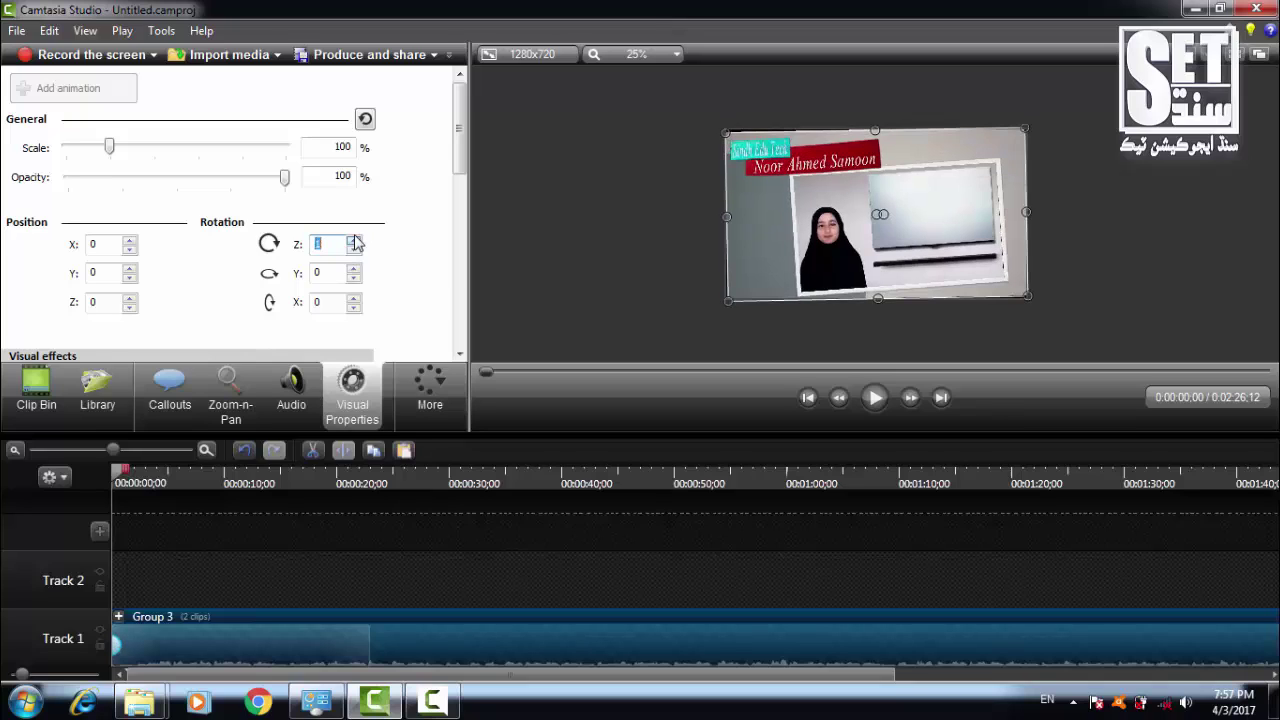
{"action": "left_click", "coordinate": [355, 242]}
{"action": "left_click", "coordinate": [355, 242]}
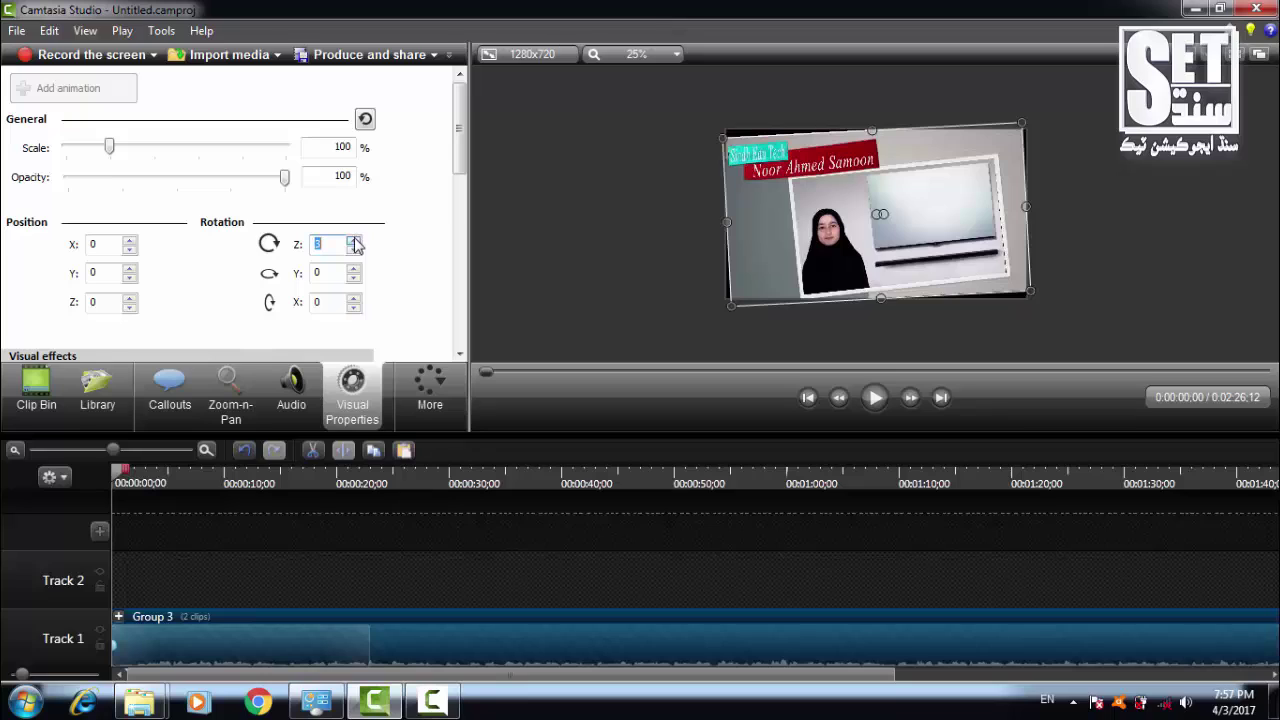
{"action": "left_click", "coordinate": [356, 255]}
{"action": "left_click", "coordinate": [356, 255]}
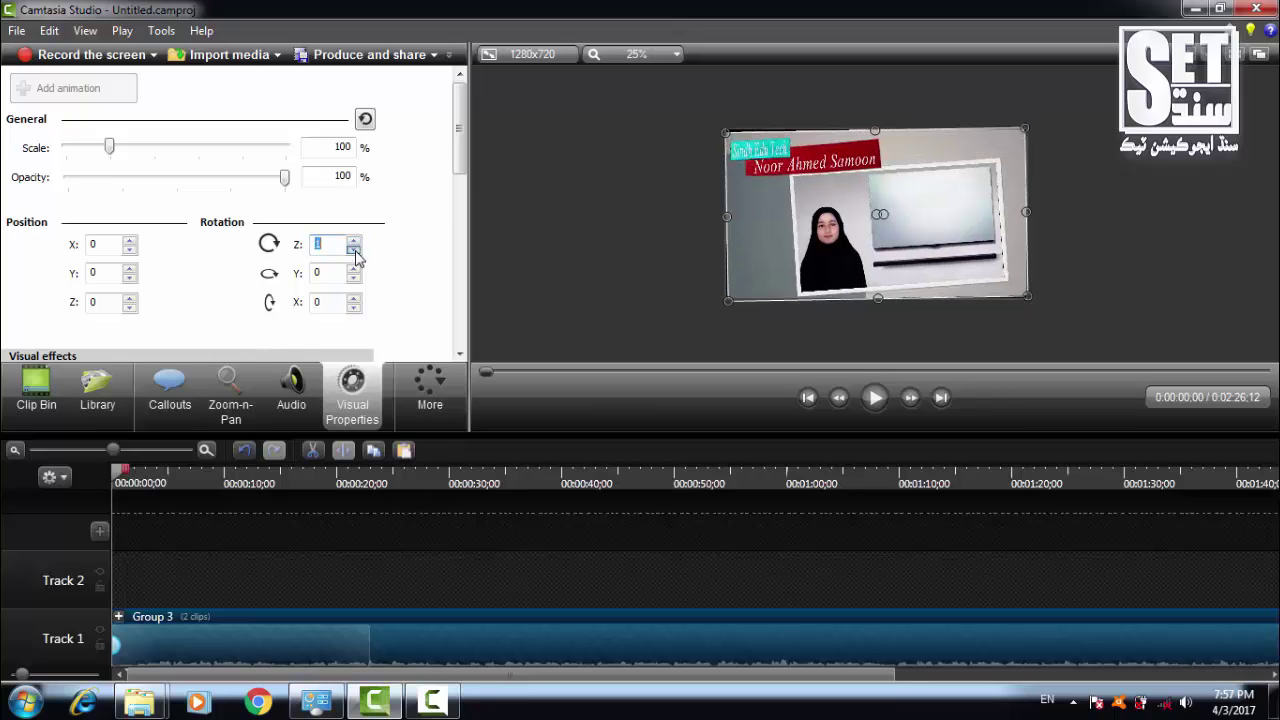
{"action": "left_click", "coordinate": [356, 255]}
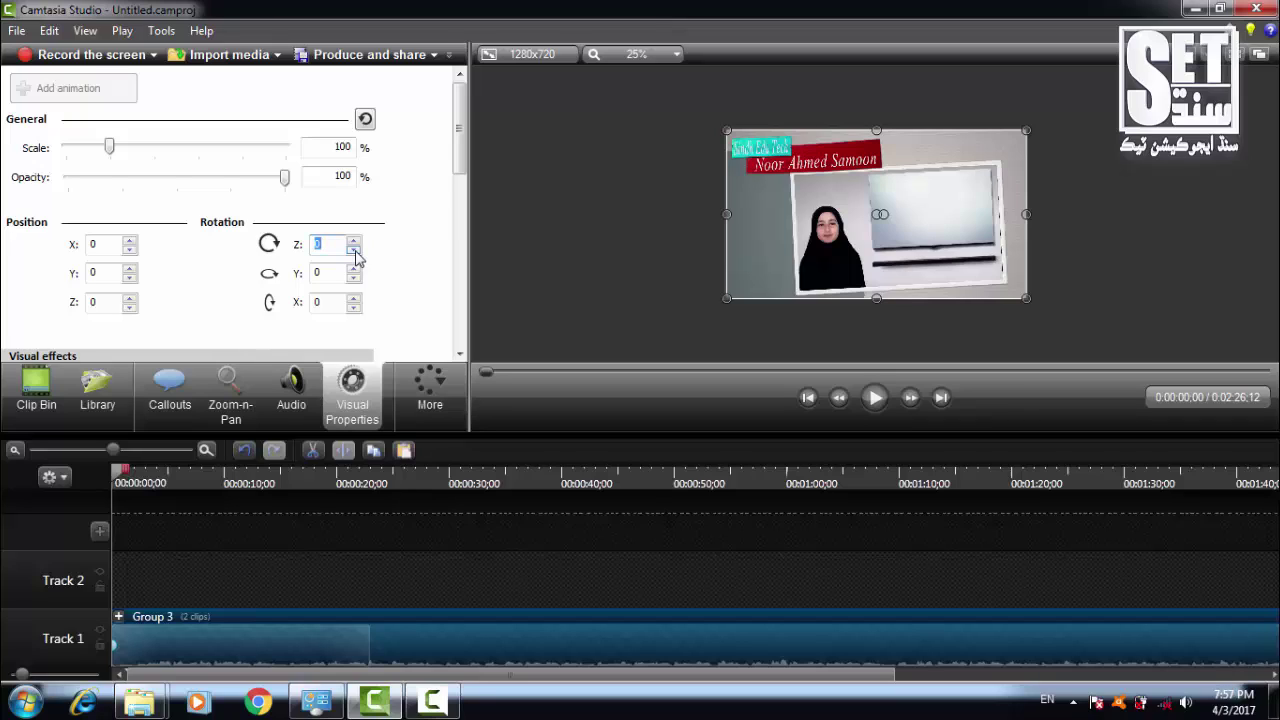
{"action": "left_click", "coordinate": [116, 644]}
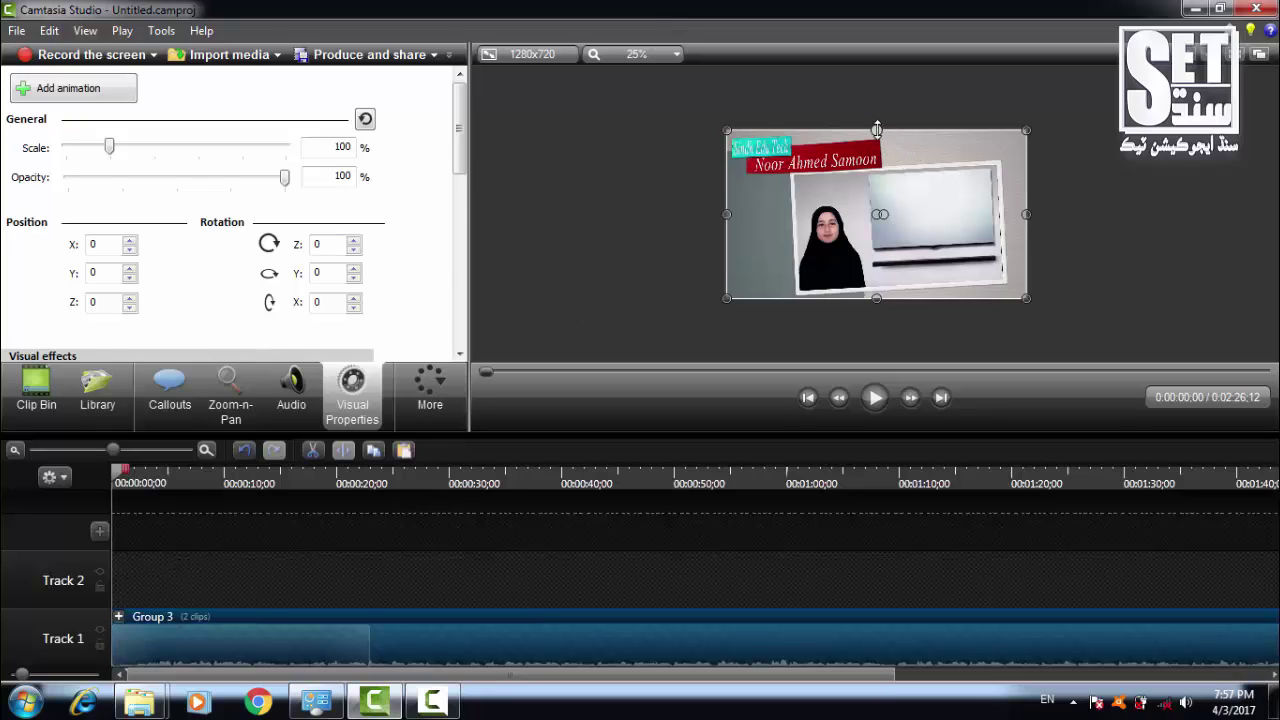
- Enlarge the group past all four canvas edges to about 138% scale, positioned at about X -114, Y 64
{"action": "left_click_drag", "start_coordinate": [876, 129], "coordinate": [876, 113]}
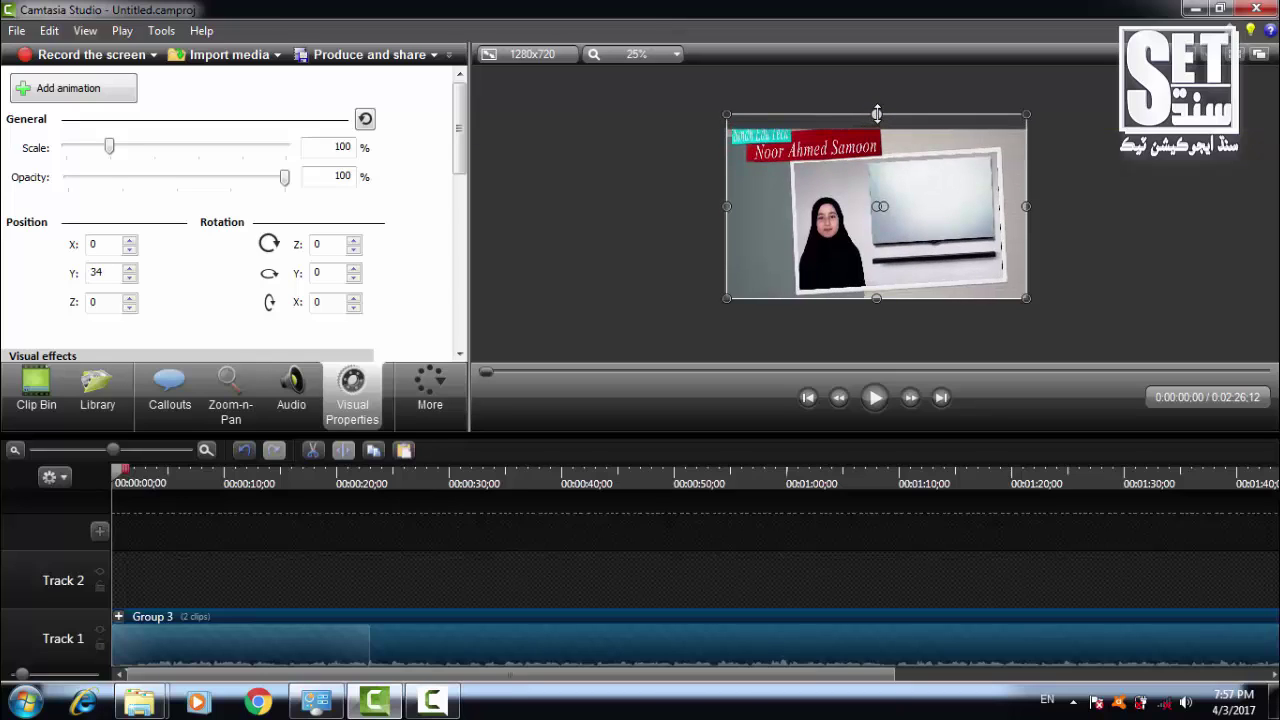
{"action": "left_click_drag", "start_coordinate": [876, 113], "coordinate": [875, 91]}
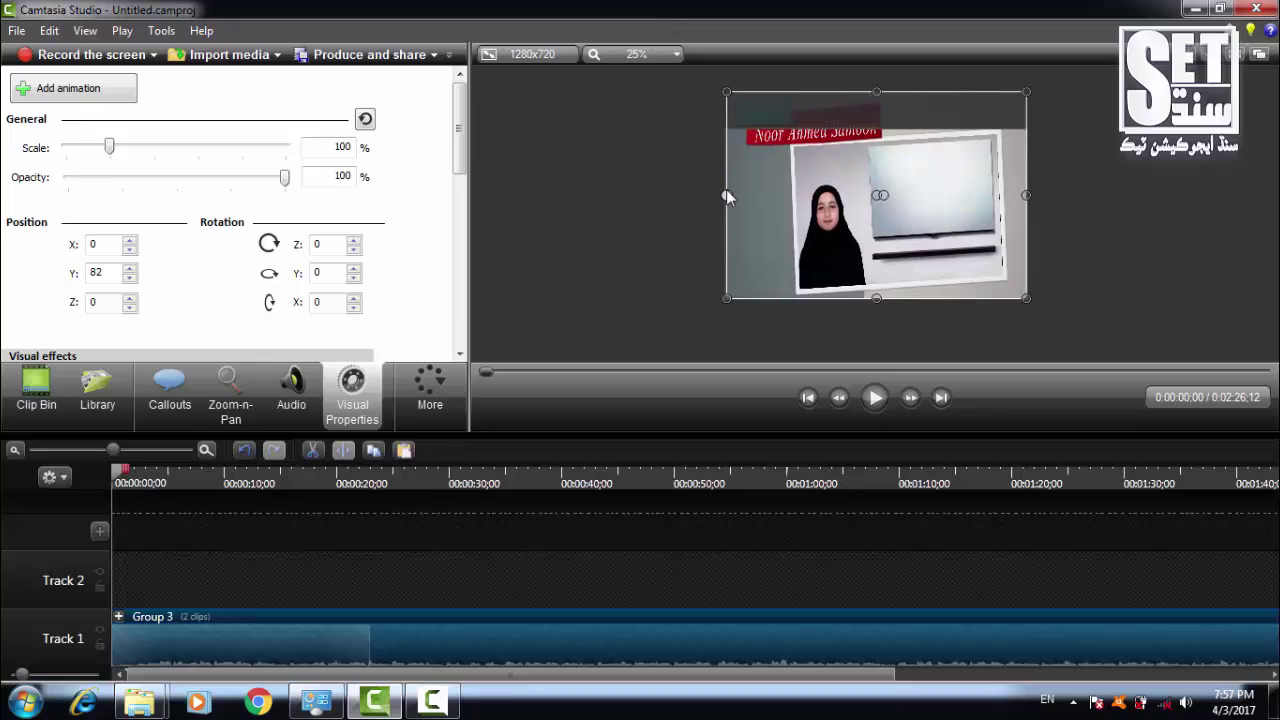
{"action": "left_click_drag", "start_coordinate": [726, 195], "coordinate": [641, 208]}
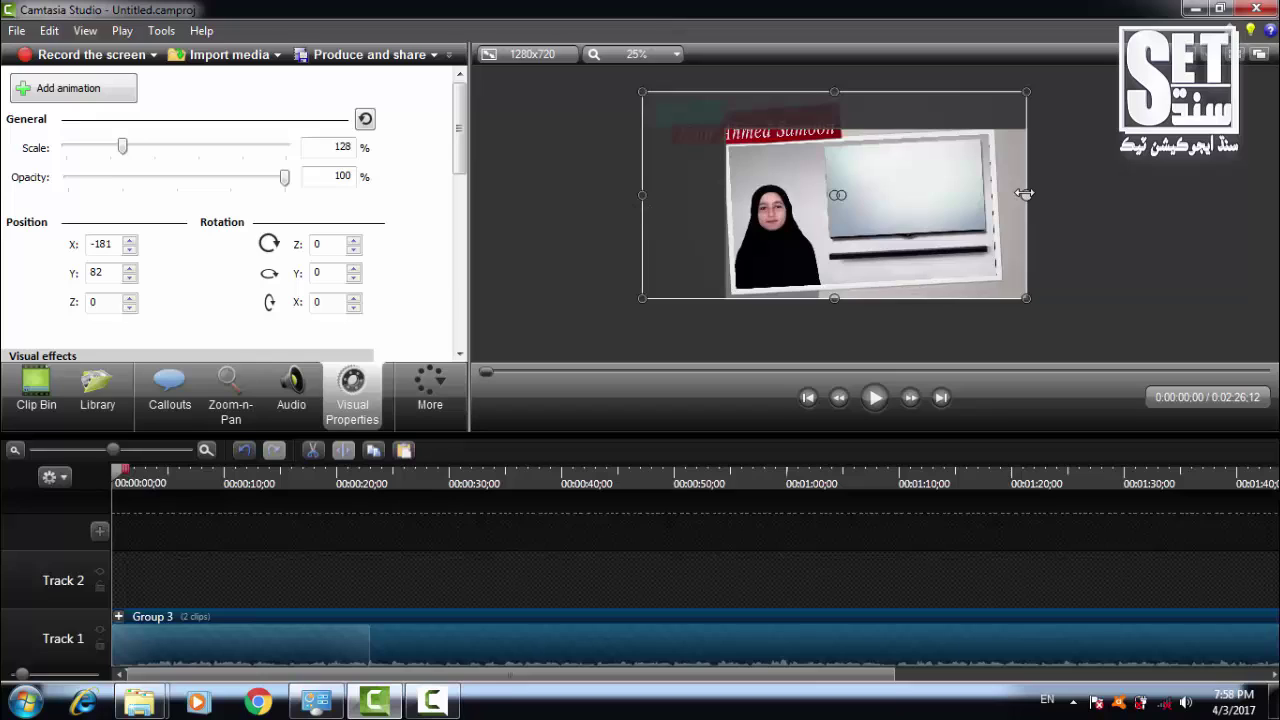
{"action": "left_click_drag", "start_coordinate": [1025, 195], "coordinate": [1056, 196]}
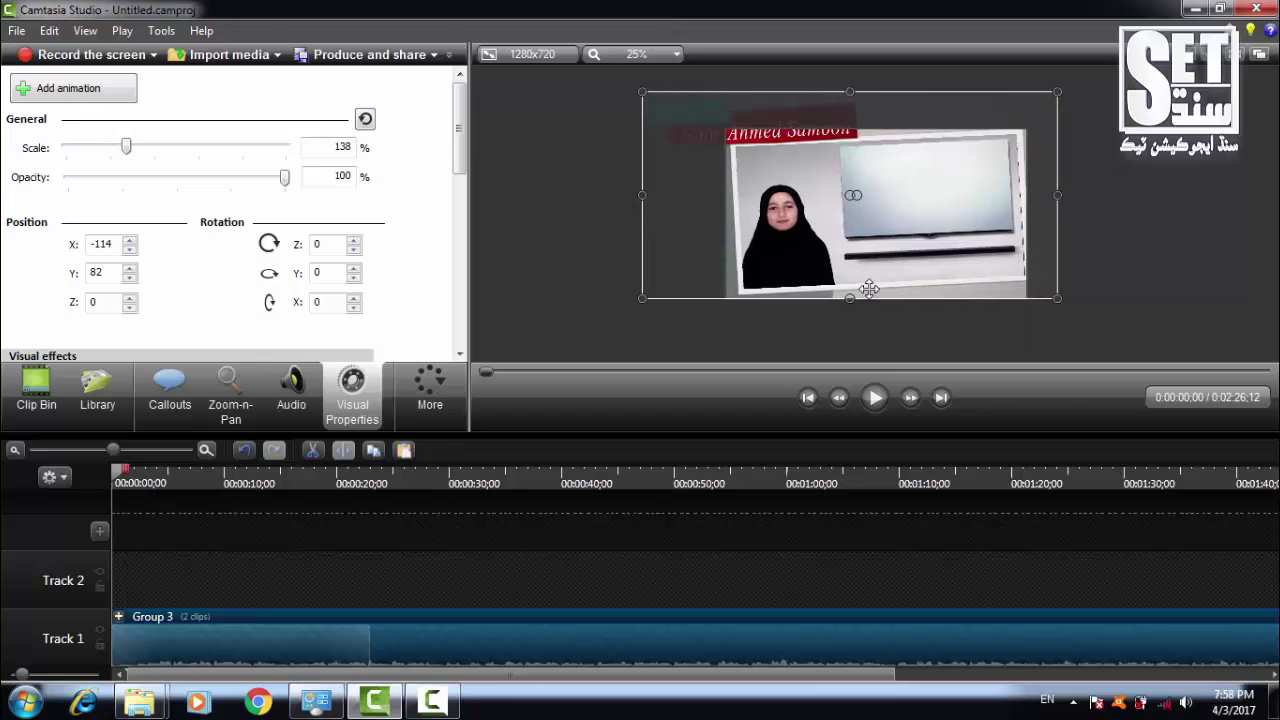
{"action": "left_click_drag", "start_coordinate": [849, 297], "coordinate": [849, 307]}
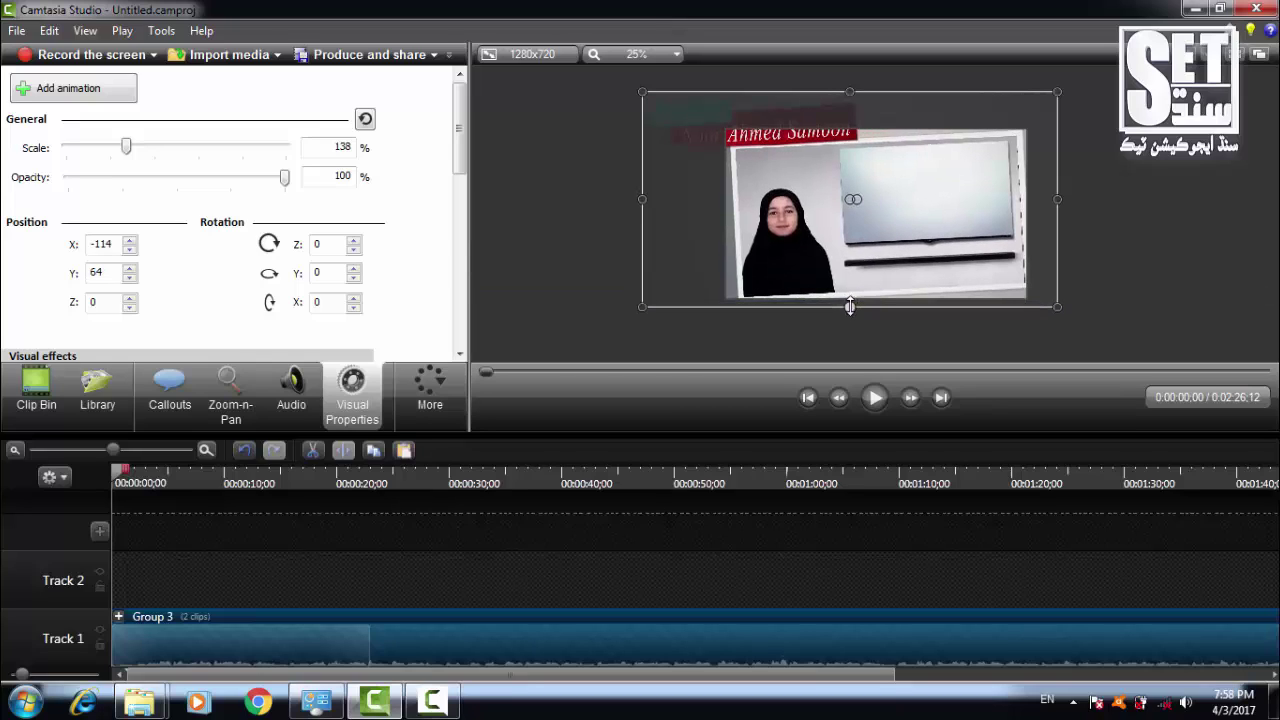
- Set the group's Z rotation to -3 so that the picture frame sits level
{"action": "left_click", "coordinate": [354, 241]}
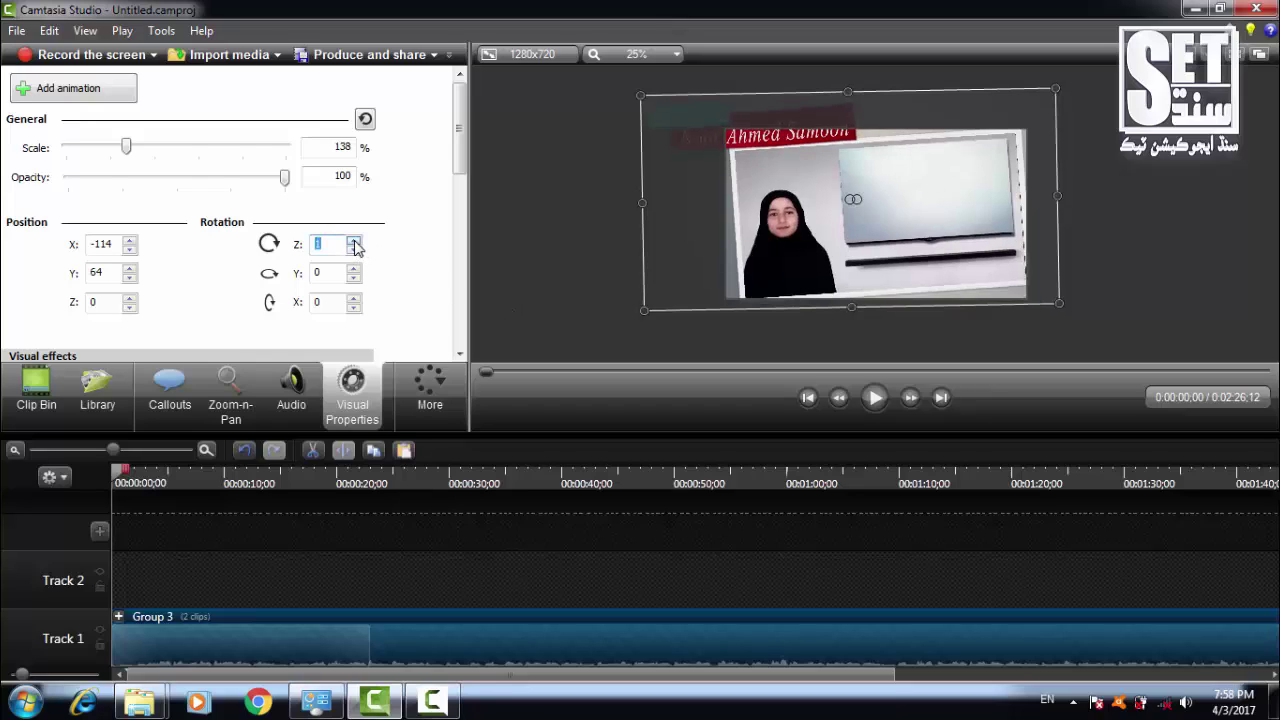
{"action": "left_click", "coordinate": [353, 252]}
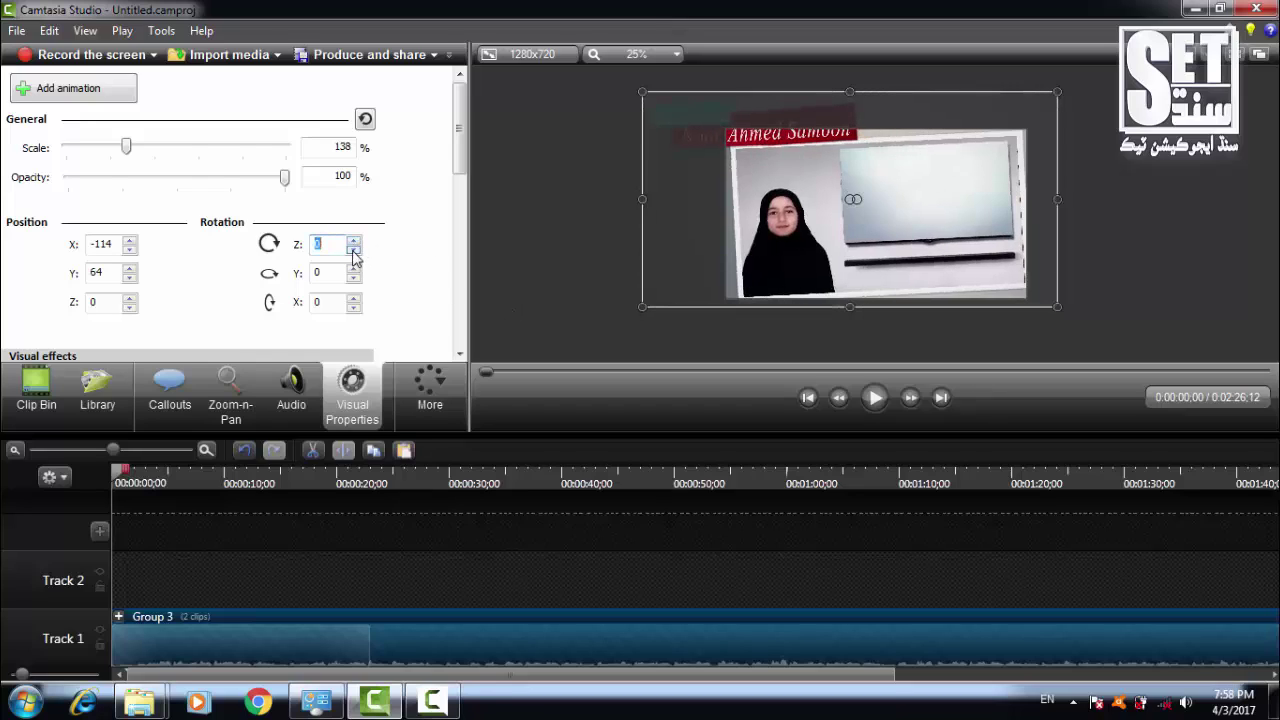
{"action": "left_click", "coordinate": [353, 252]}
{"action": "left_click", "coordinate": [353, 252]}
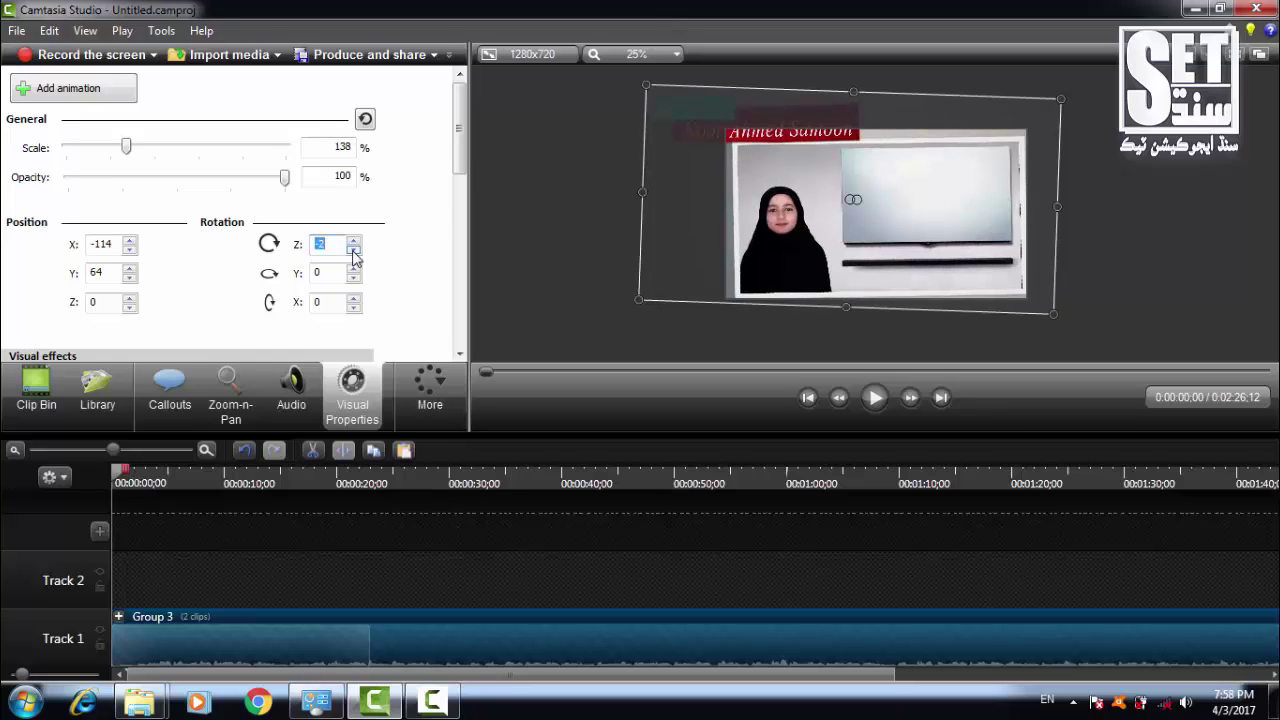
{"action": "left_click", "coordinate": [353, 252]}
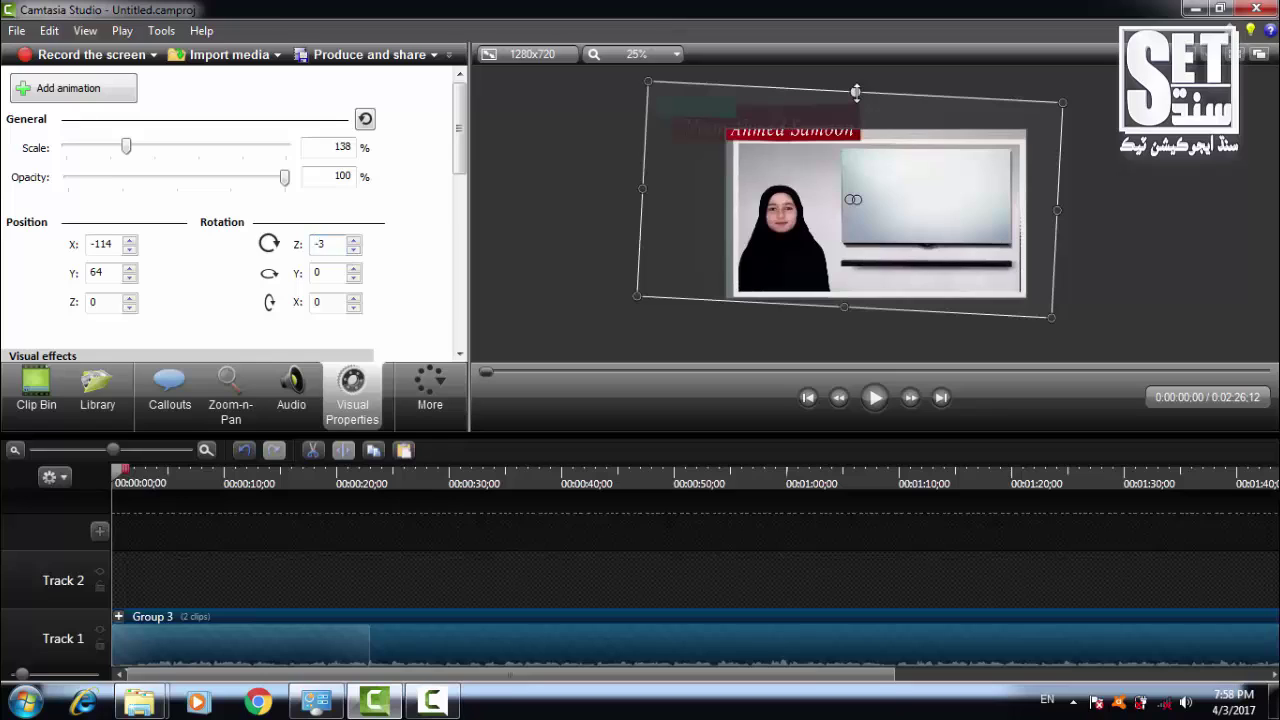
- Stretch the group's edges until the framed video fills the canvas, about 146% scale at X -130, Y 92
{"action": "left_click_drag", "start_coordinate": [855, 92], "coordinate": [855, 74]}
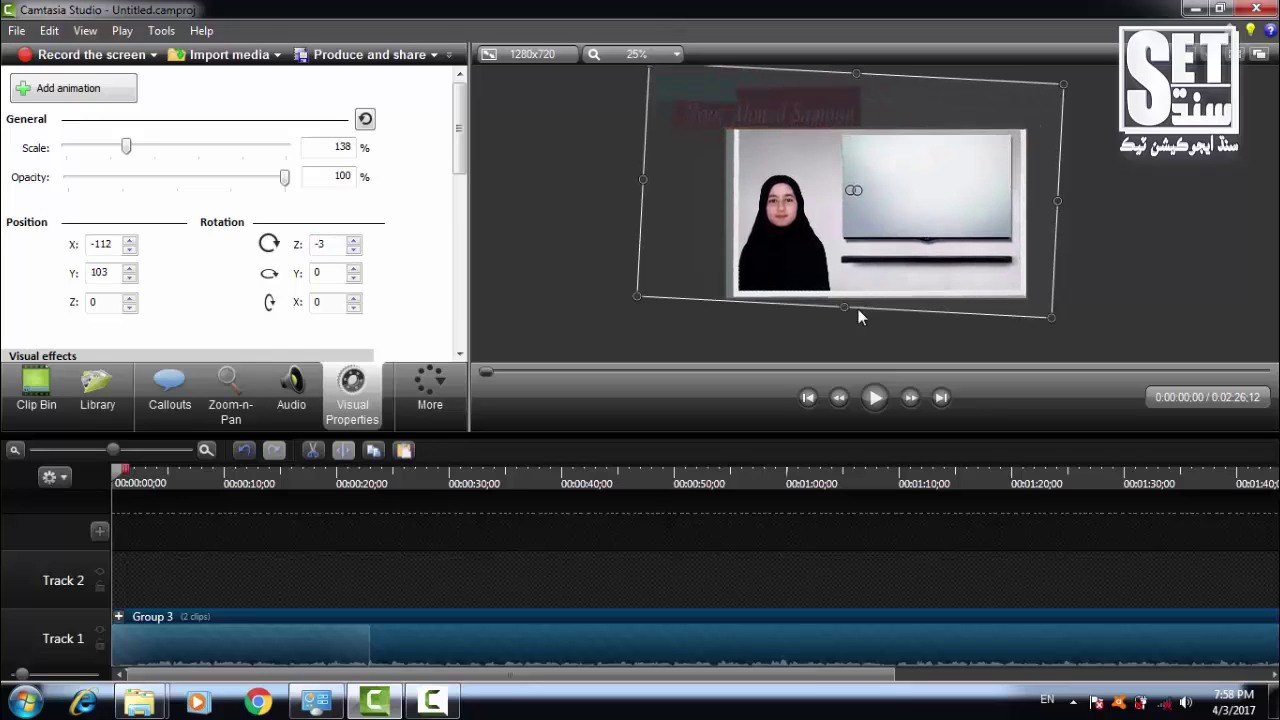
{"action": "left_click_drag", "start_coordinate": [845, 306], "coordinate": [845, 317]}
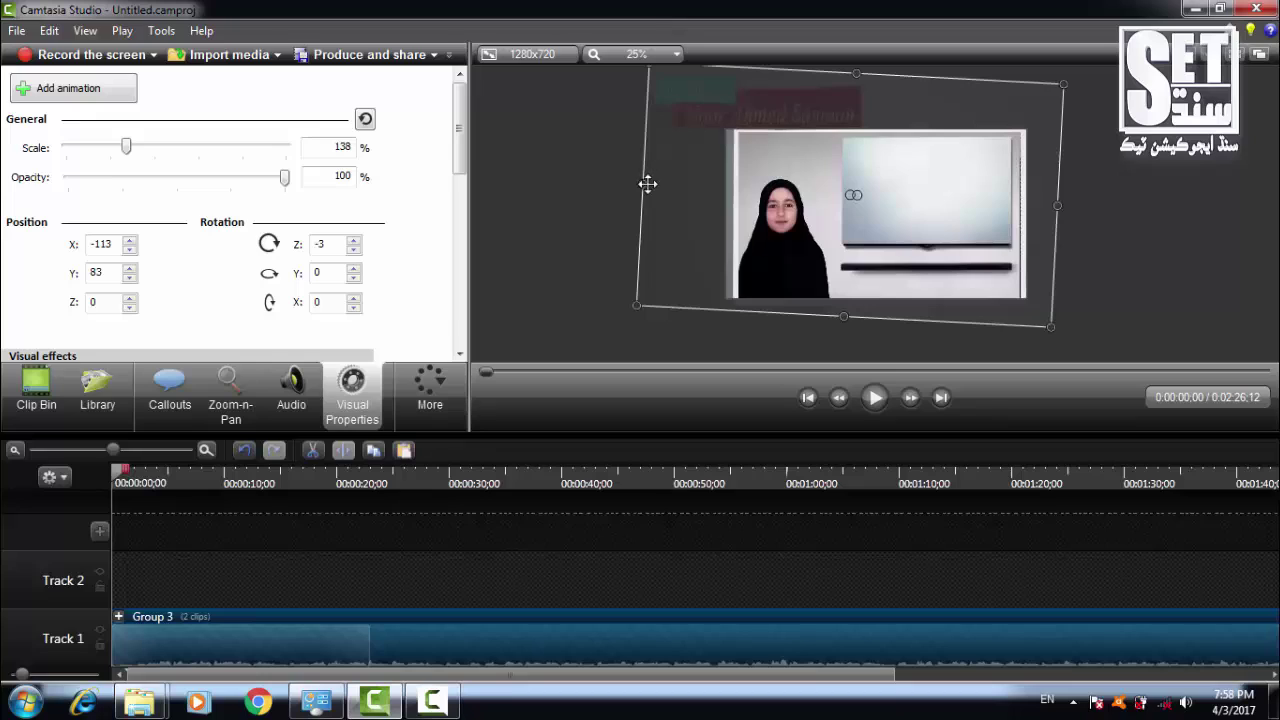
{"action": "left_click_drag", "start_coordinate": [643, 183], "coordinate": [628, 186]}
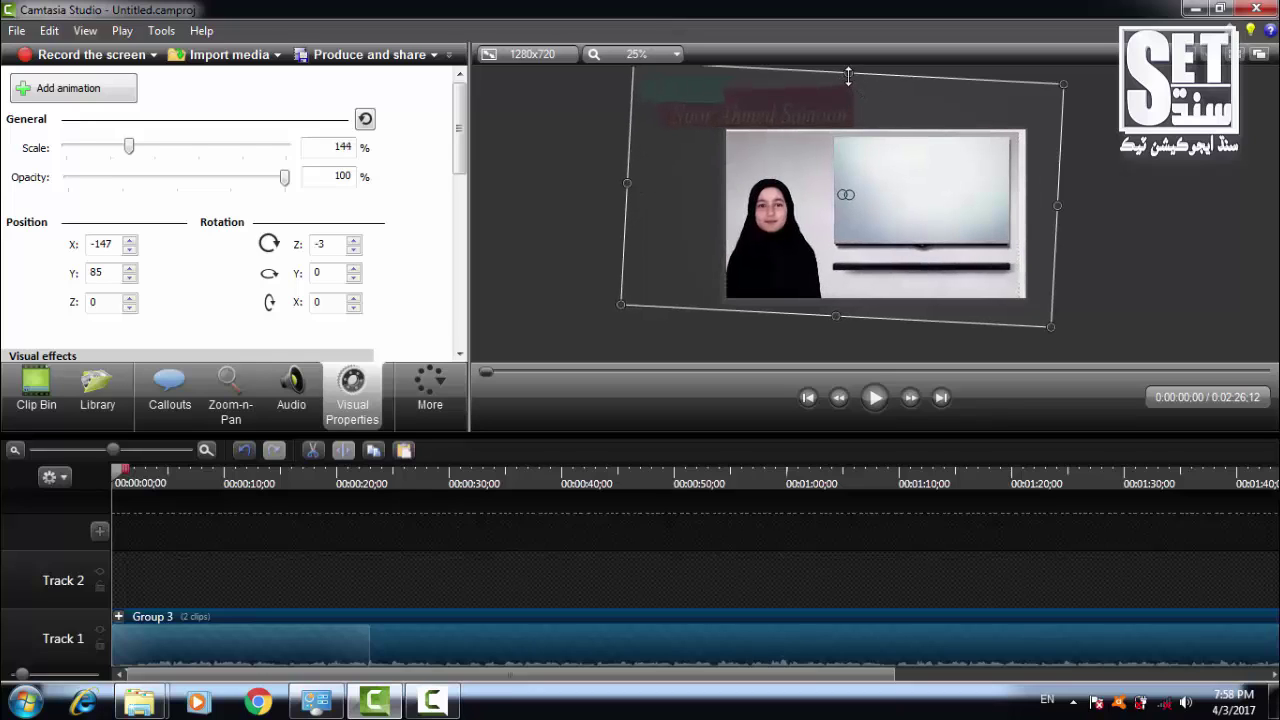
{"action": "left_click_drag", "start_coordinate": [848, 75], "coordinate": [848, 71]}
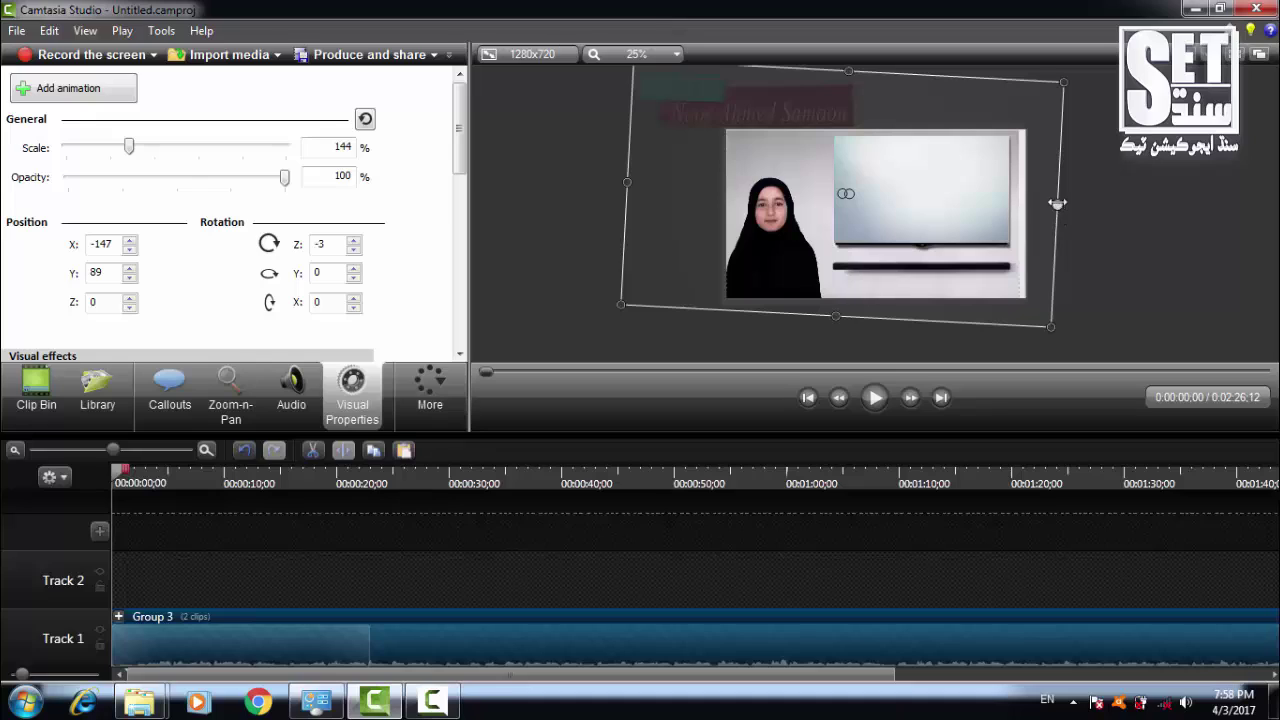
{"action": "left_click_drag", "start_coordinate": [1058, 207], "coordinate": [1066, 207]}
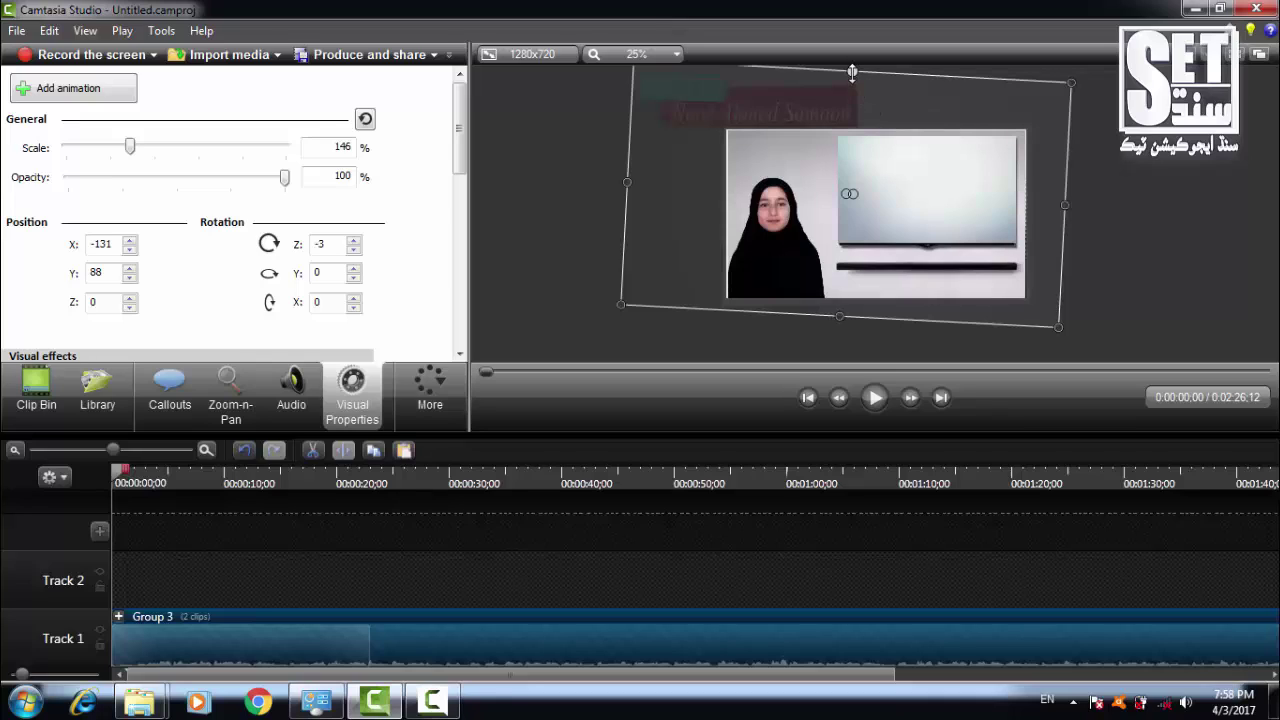
{"action": "left_click_drag", "start_coordinate": [852, 72], "coordinate": [852, 70]}
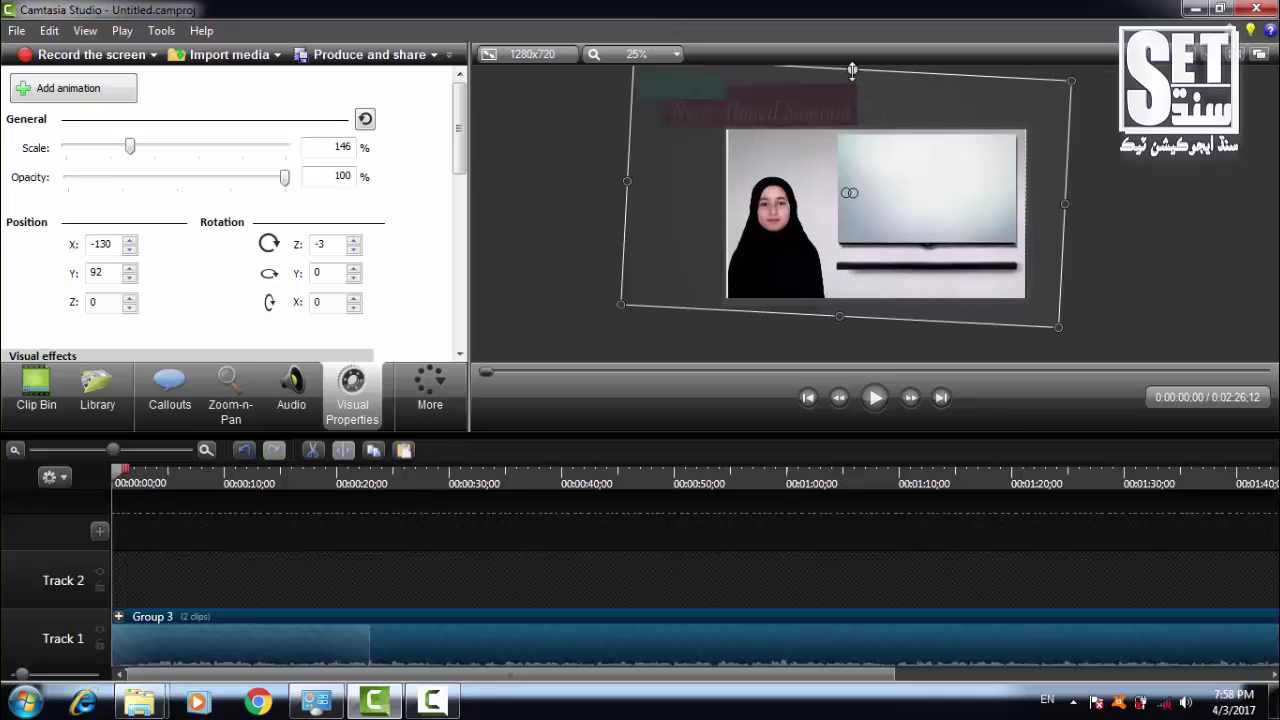
- Add an animation at the start of the group and set its Z rotation to 0
{"action": "left_click", "coordinate": [97, 98]}
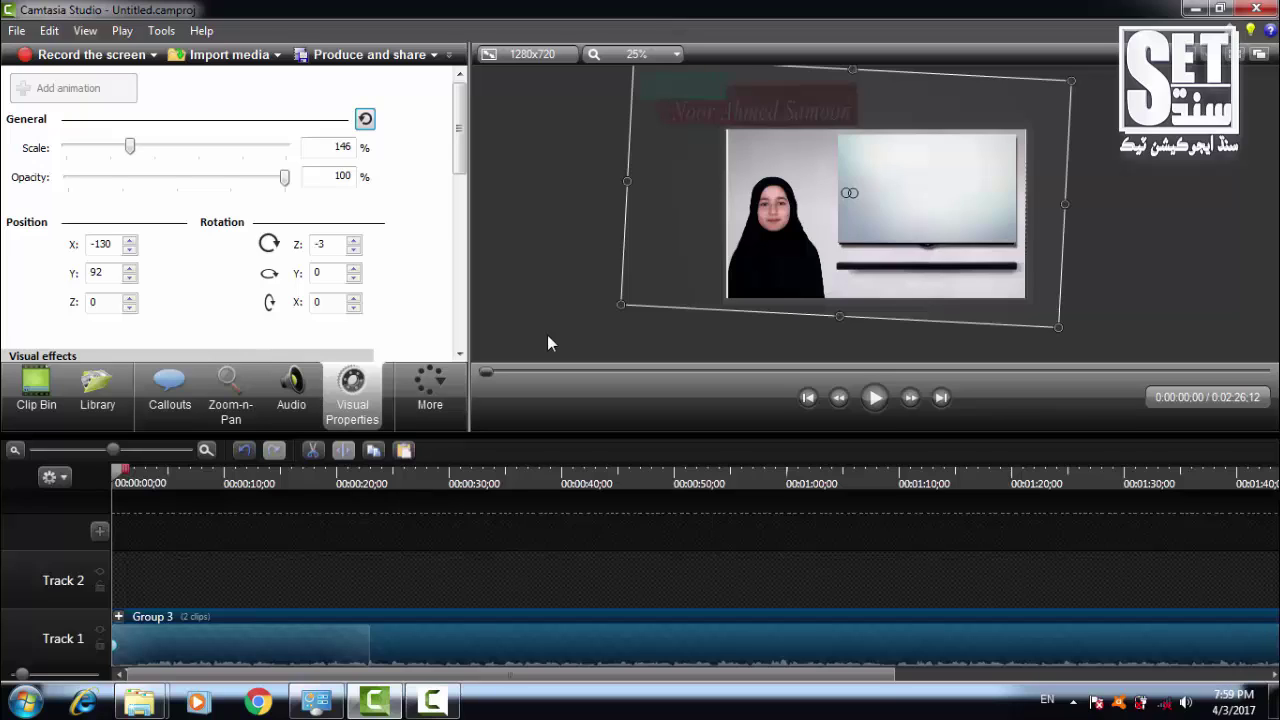
{"action": "left_click", "coordinate": [354, 243]}
{"action": "left_click", "coordinate": [354, 243]}
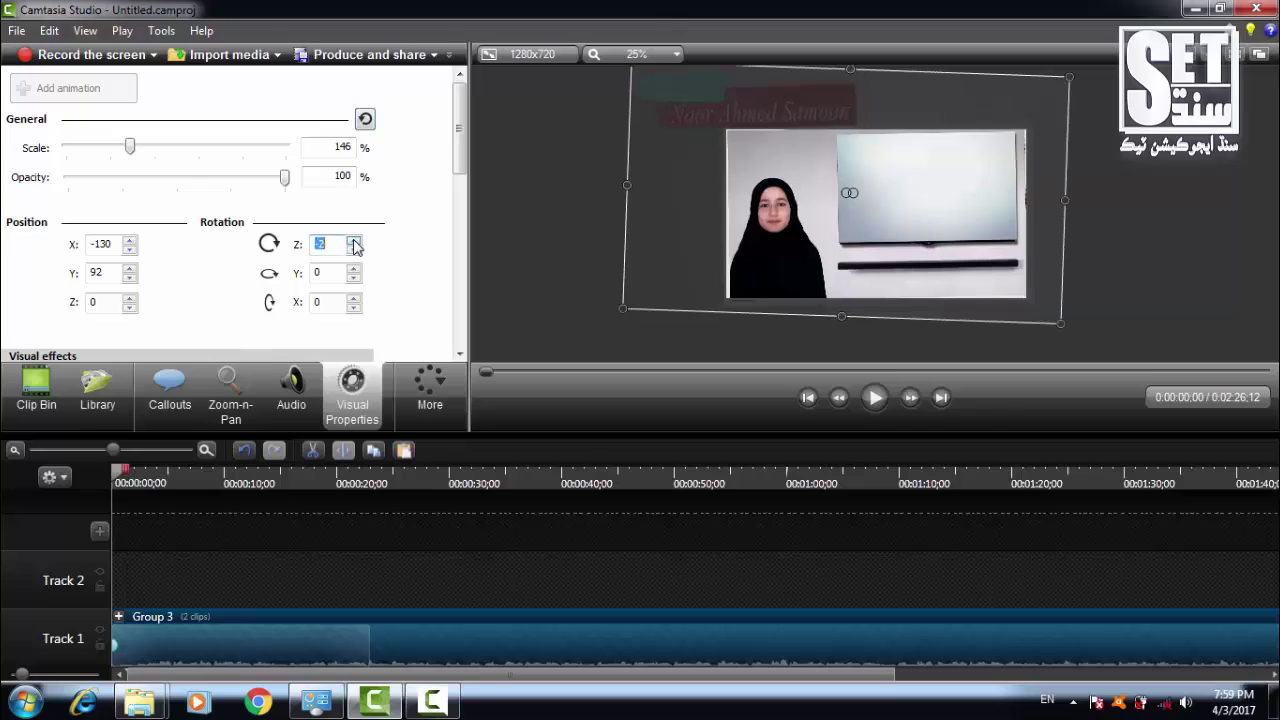
{"action": "left_click", "coordinate": [354, 243]}
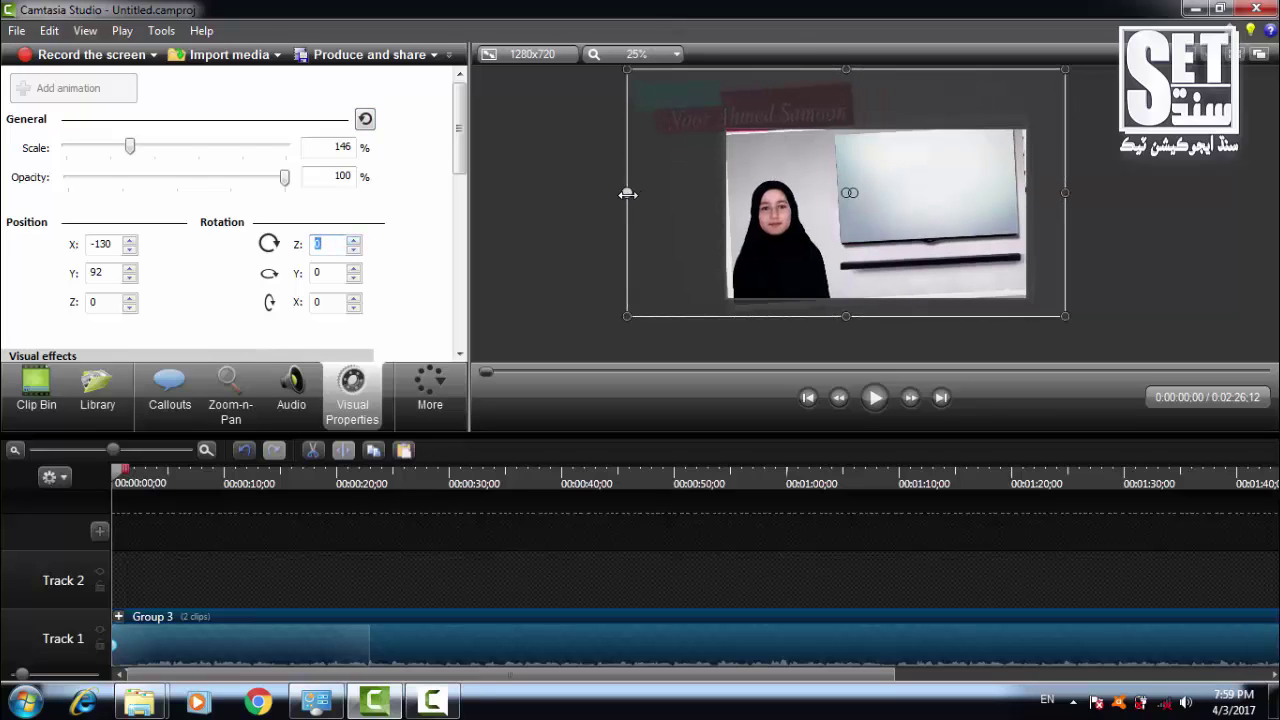
- Shrink the animated group to fit the canvas edges, about 101% scale at X -5, Y 0
{"action": "left_click_drag", "start_coordinate": [627, 194], "coordinate": [725, 191]}
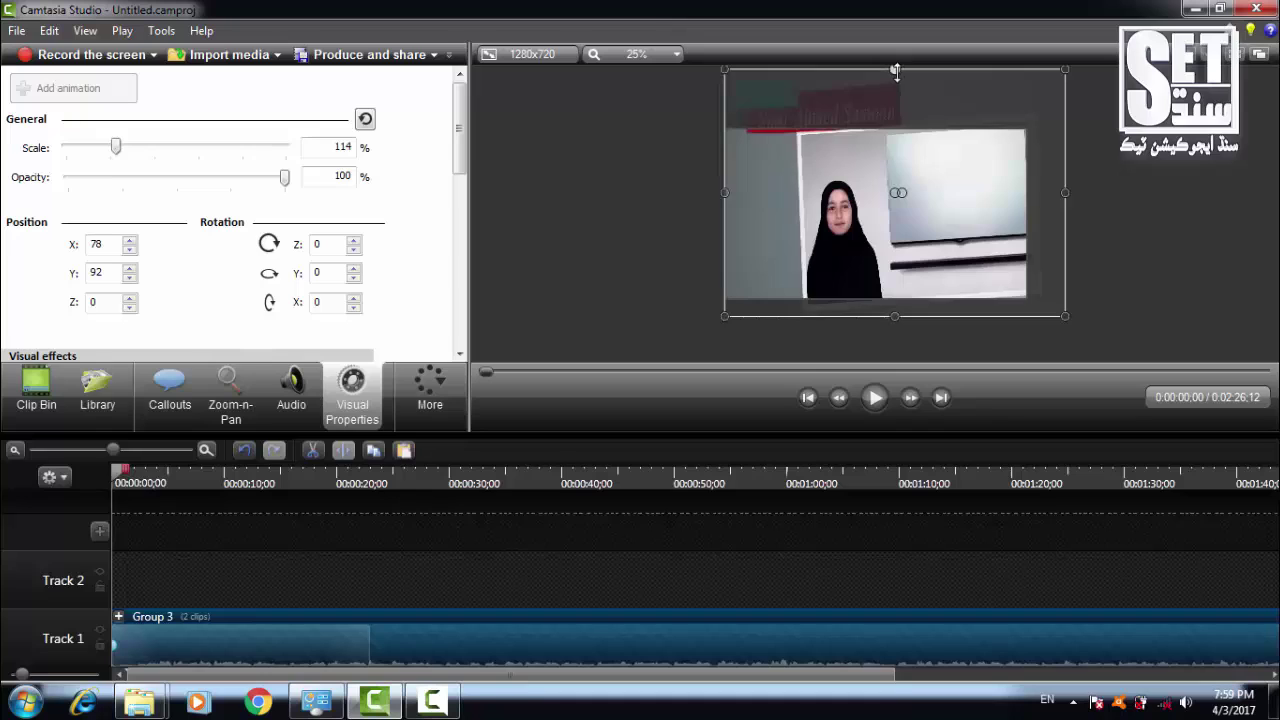
{"action": "left_click_drag", "start_coordinate": [895, 72], "coordinate": [895, 129]}
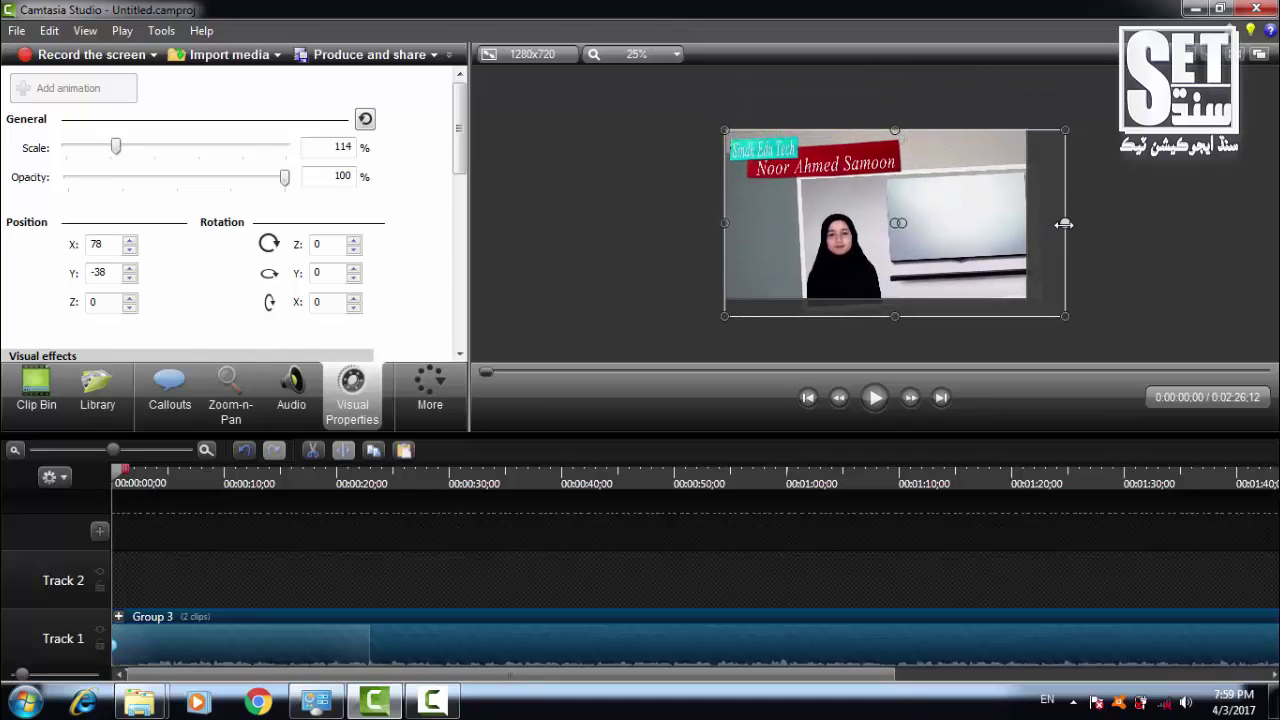
{"action": "left_click_drag", "start_coordinate": [1064, 223], "coordinate": [1022, 225]}
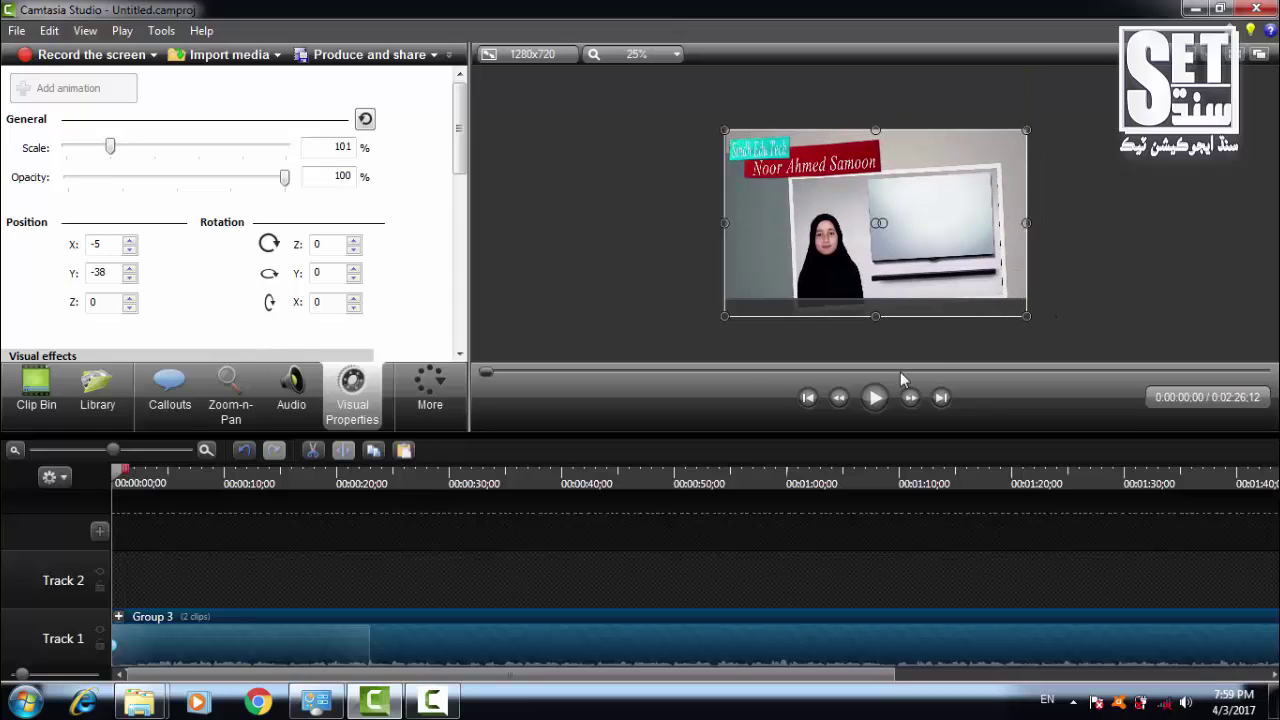
{"action": "left_click_drag", "start_coordinate": [876, 317], "coordinate": [875, 298]}
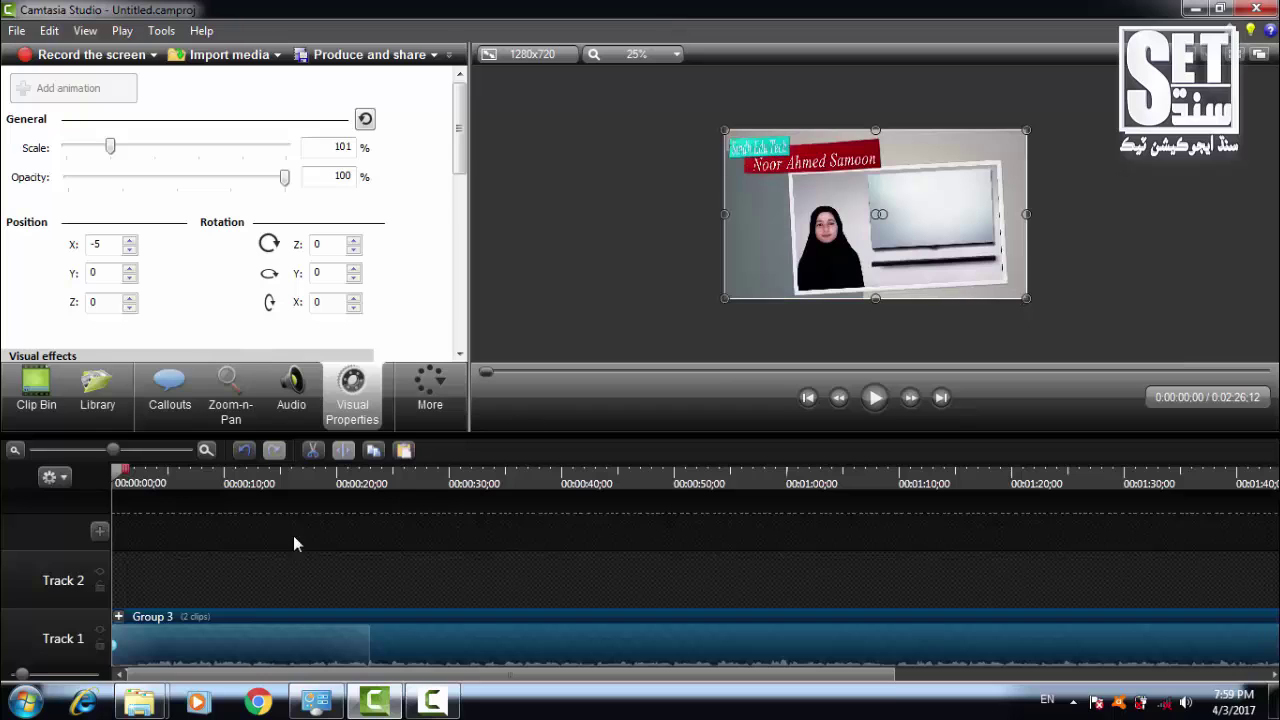
- Lengthen the group's animation to end at about 11 seconds and play the zoom-out from the start
{"action": "left_click", "coordinate": [135, 642]}
{"action": "left_click_drag", "start_coordinate": [136, 641], "coordinate": [237, 640]}
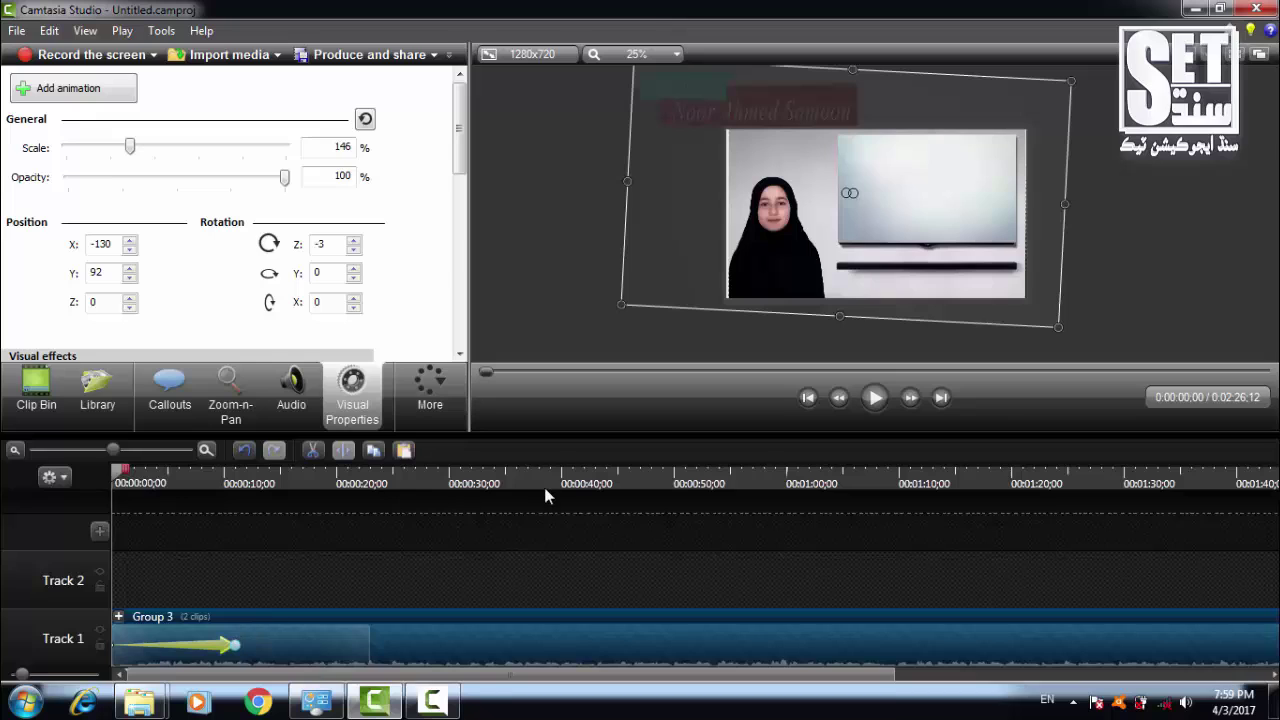
{"action": "left_click", "coordinate": [865, 403]}
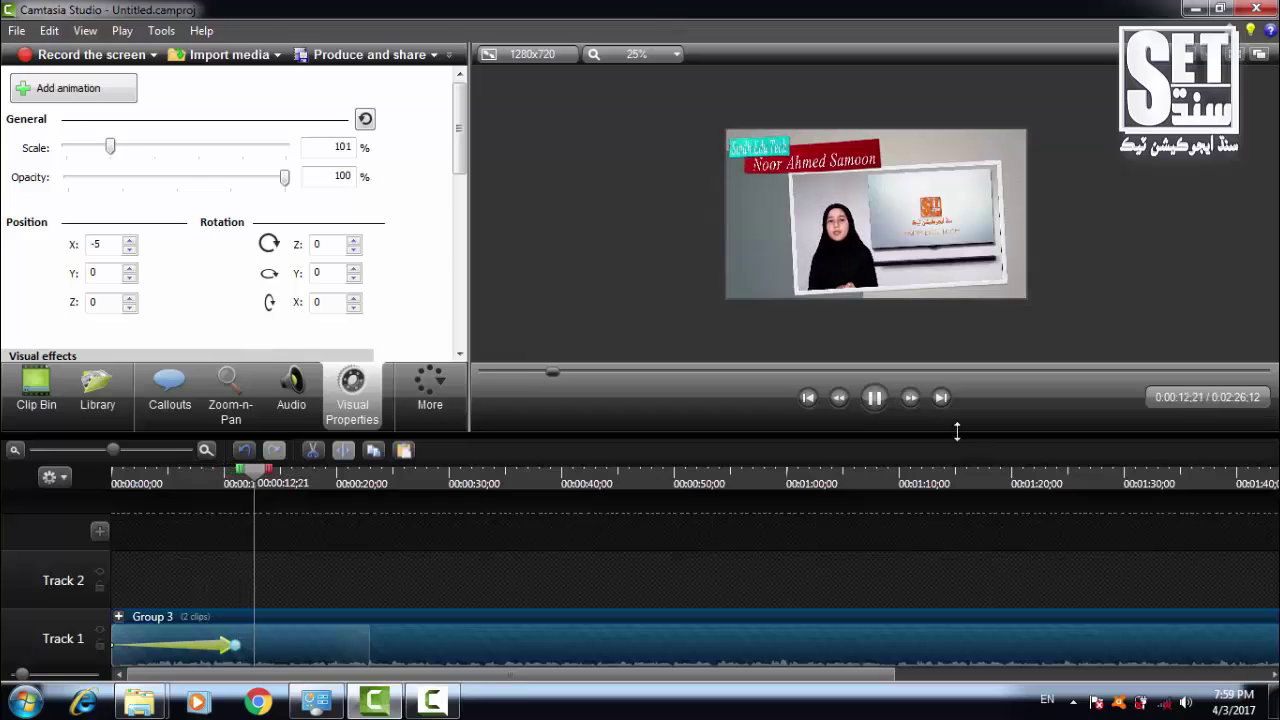
- Stop the playback and split the group at 0:00:11;15, just after the zoom-out animation ends
{"action": "left_click", "coordinate": [874, 400]}
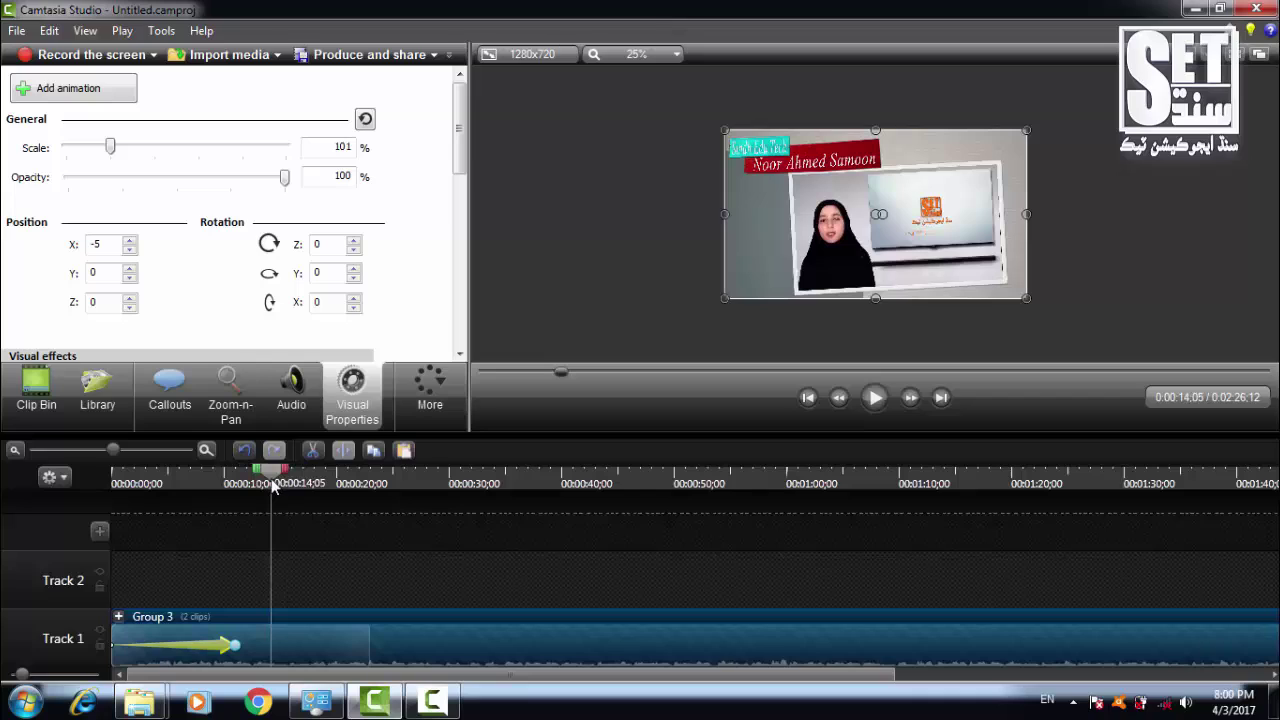
{"action": "left_click_drag", "start_coordinate": [271, 481], "coordinate": [241, 488]}
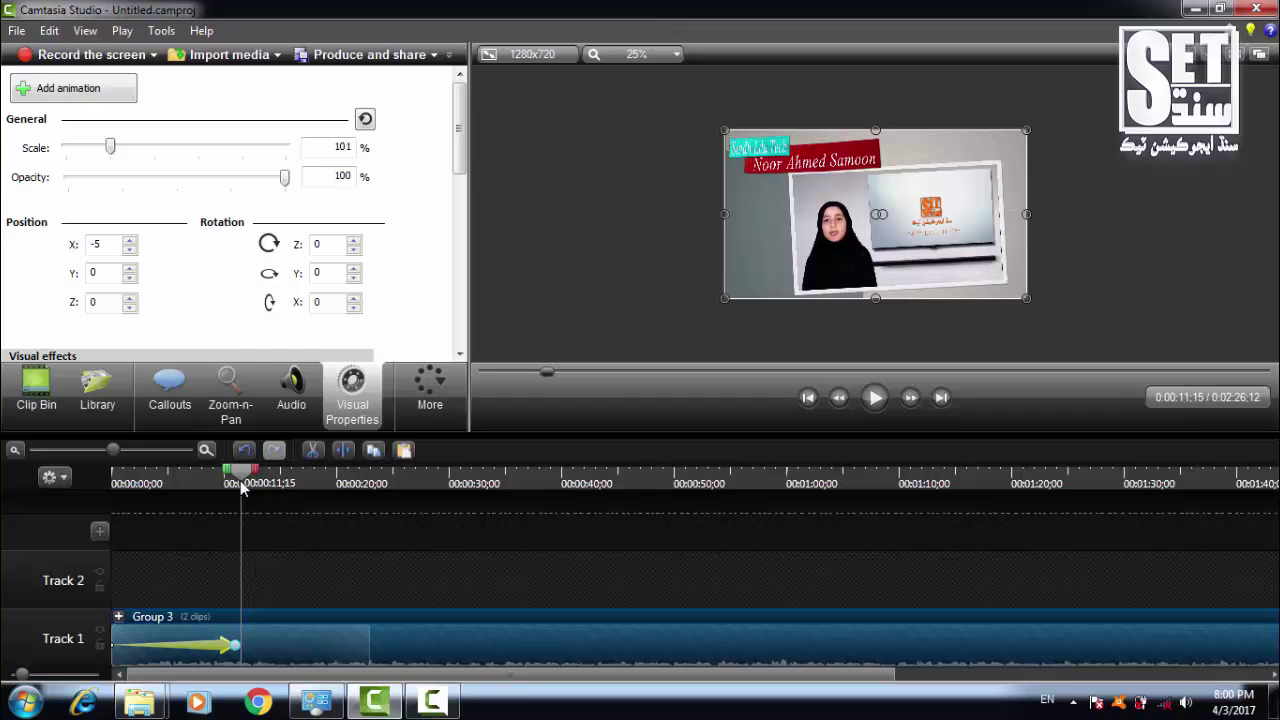
{"action": "right_click", "coordinate": [245, 472]}
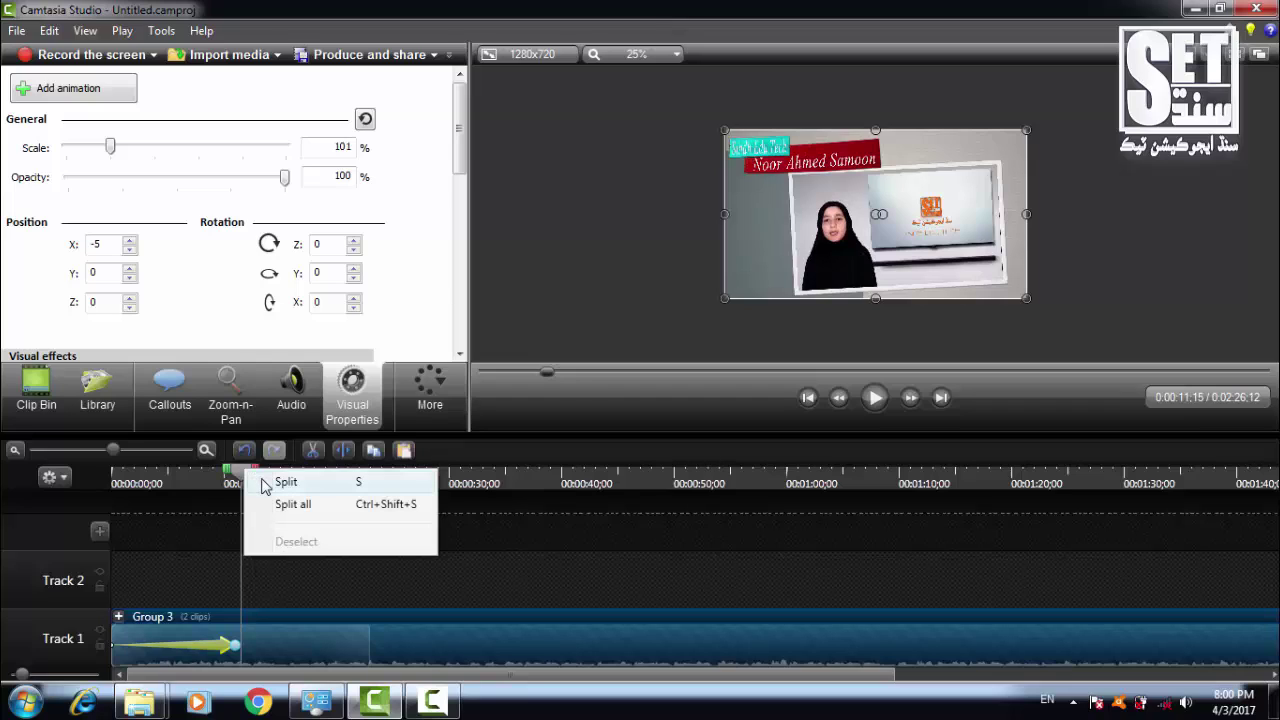
{"action": "left_click", "coordinate": [285, 482]}
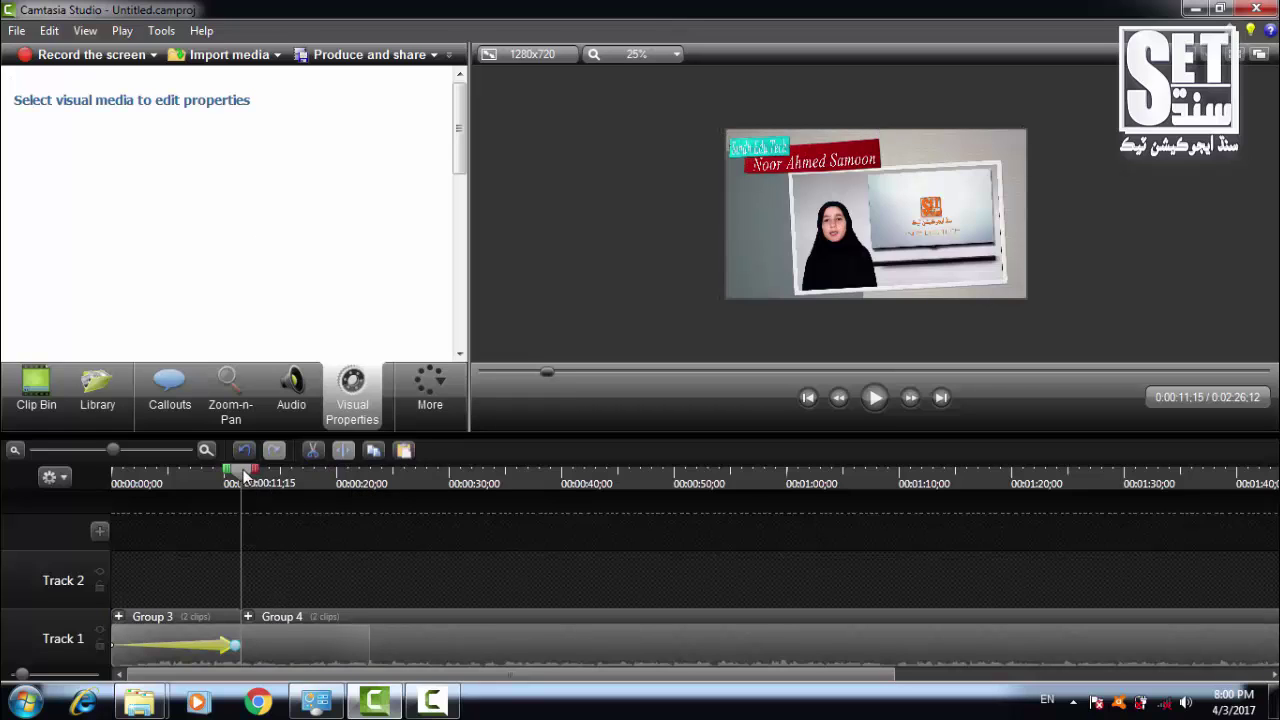
{"action": "left_click_drag", "start_coordinate": [243, 476], "coordinate": [265, 469]}
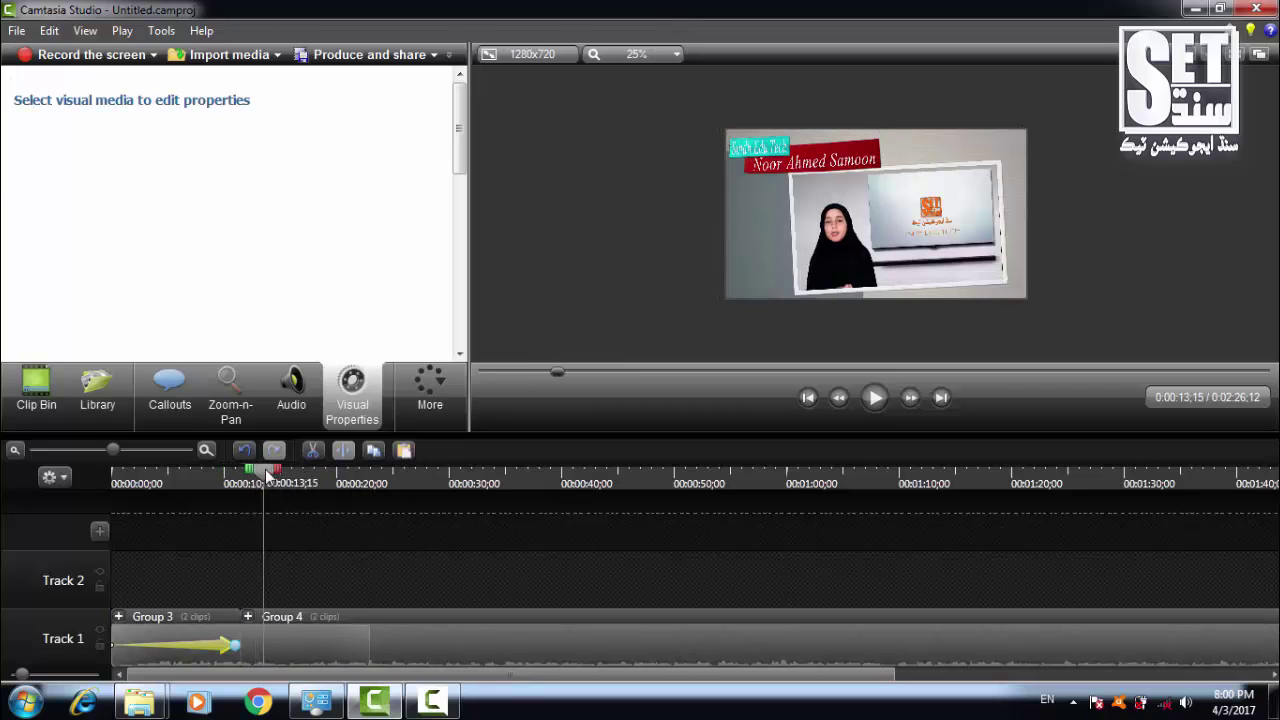
{"action": "left_click", "coordinate": [287, 633]}
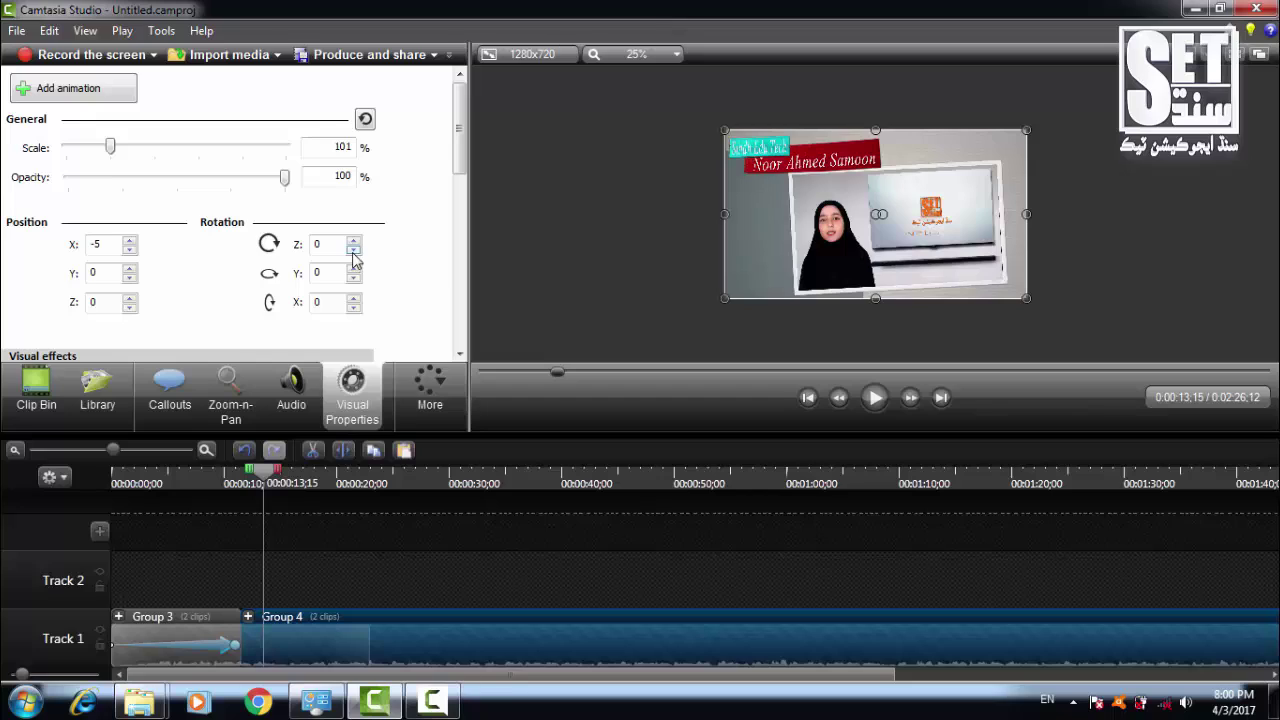
{"action": "left_click", "coordinate": [110, 102]}
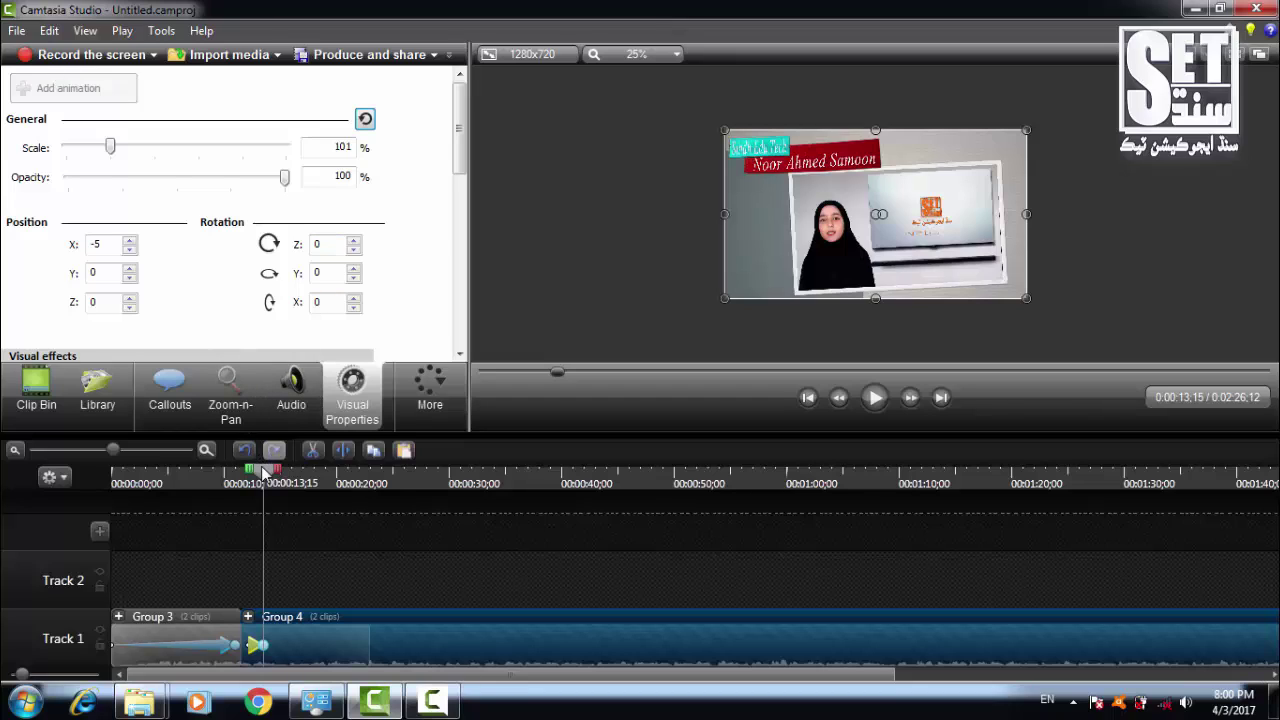
{"action": "left_click", "coordinate": [254, 648]}
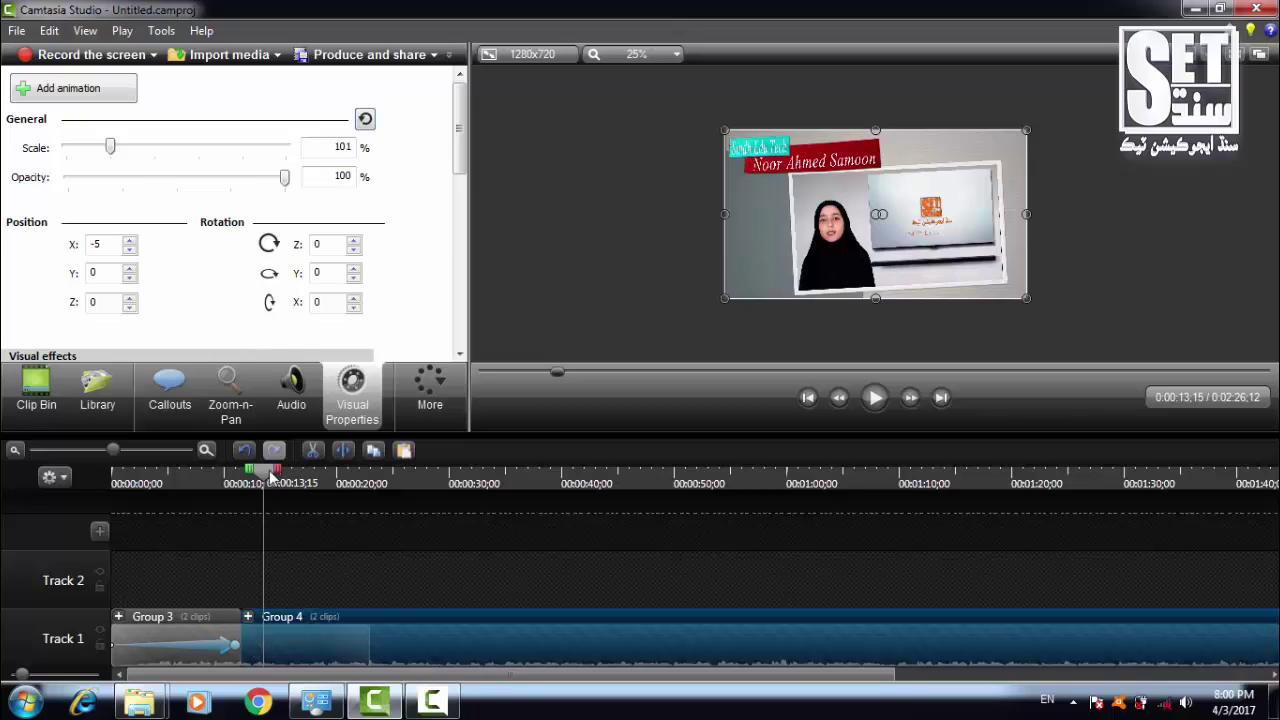
- Add an animation at the start of the second group, at 0:00:11;15, and set its Z rotation to -3
{"action": "left_click_drag", "start_coordinate": [270, 478], "coordinate": [248, 480]}
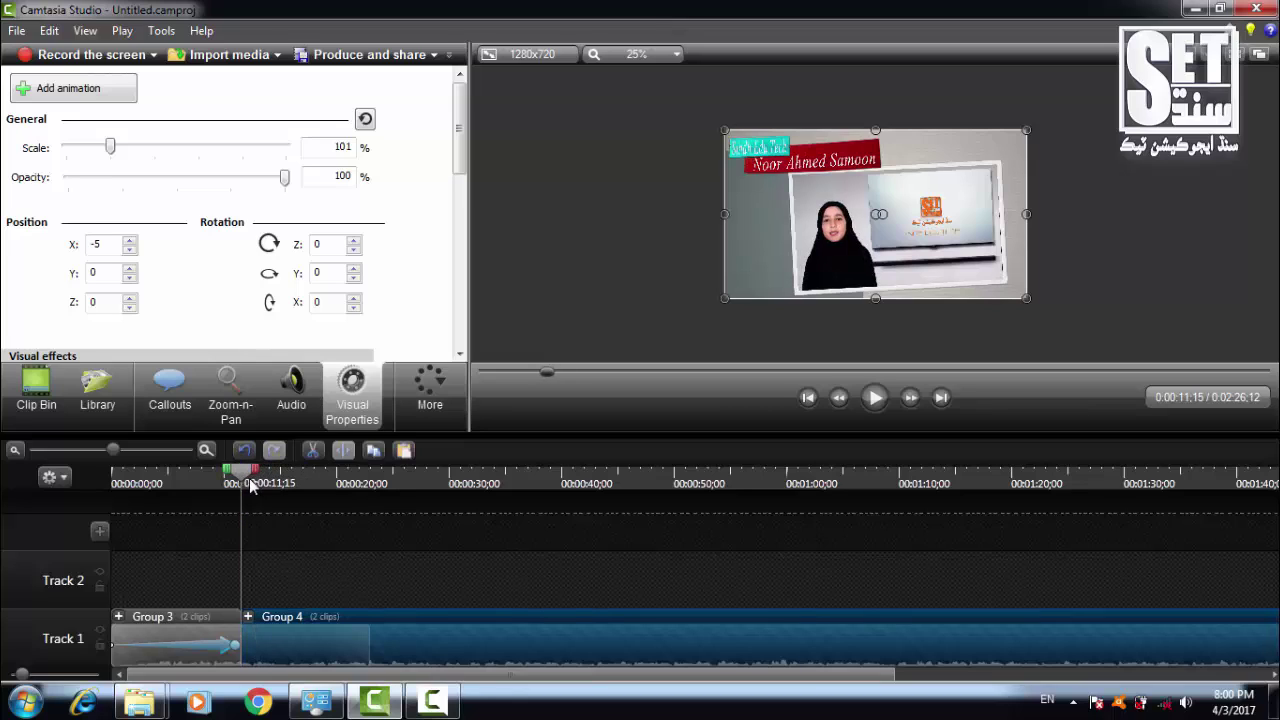
{"action": "left_click", "coordinate": [86, 88]}
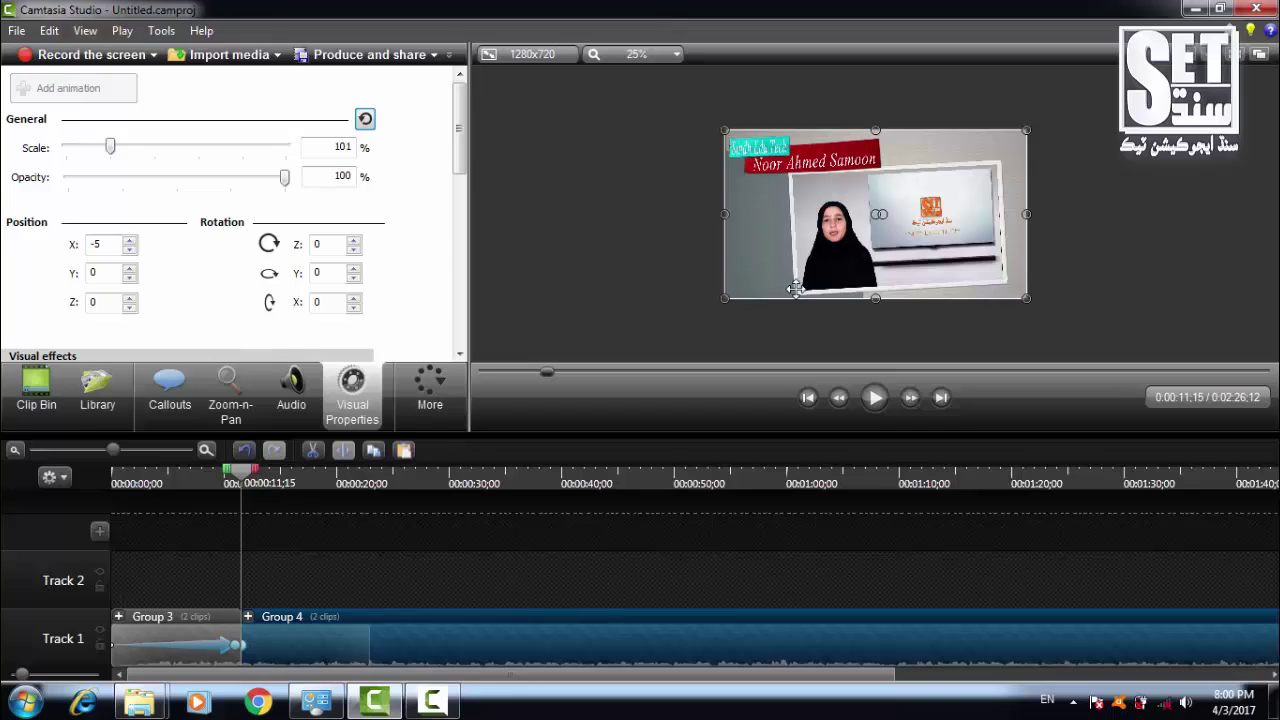
{"action": "left_click", "coordinate": [321, 248]}
{"action": "type", "text": "-"}
{"action": "left_click", "coordinate": [353, 243]}
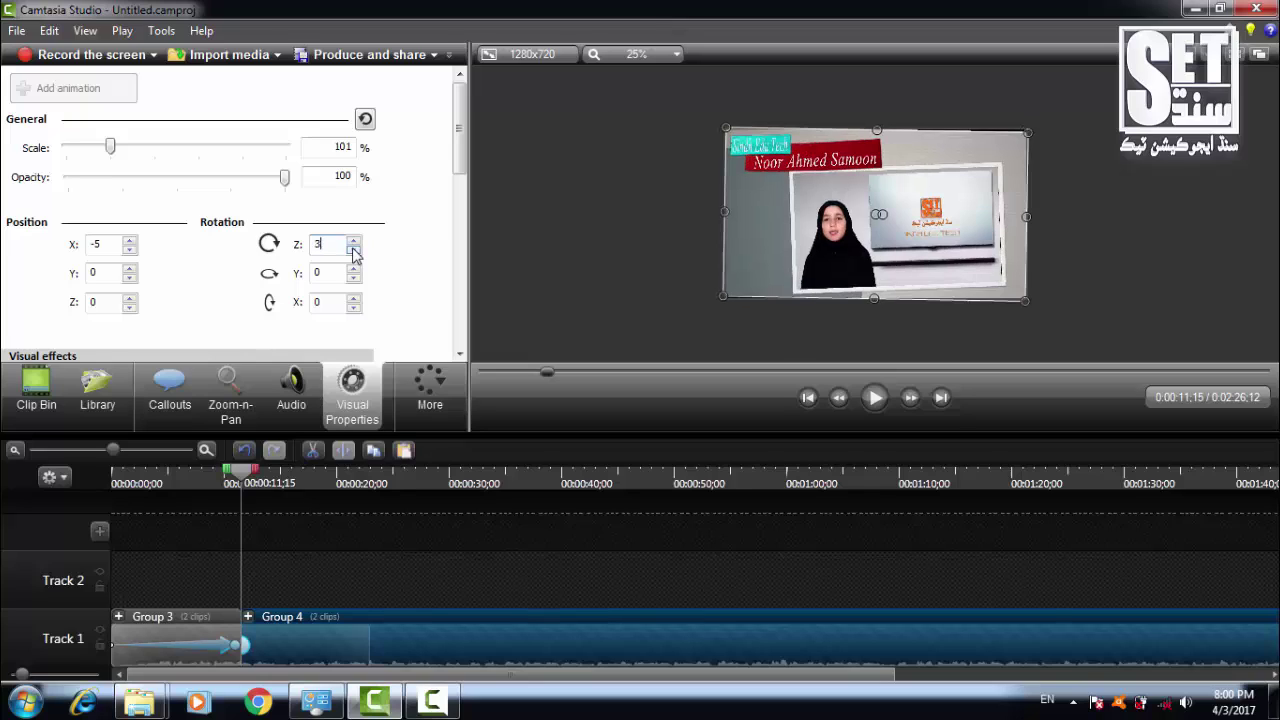
{"action": "left_click", "coordinate": [353, 243]}
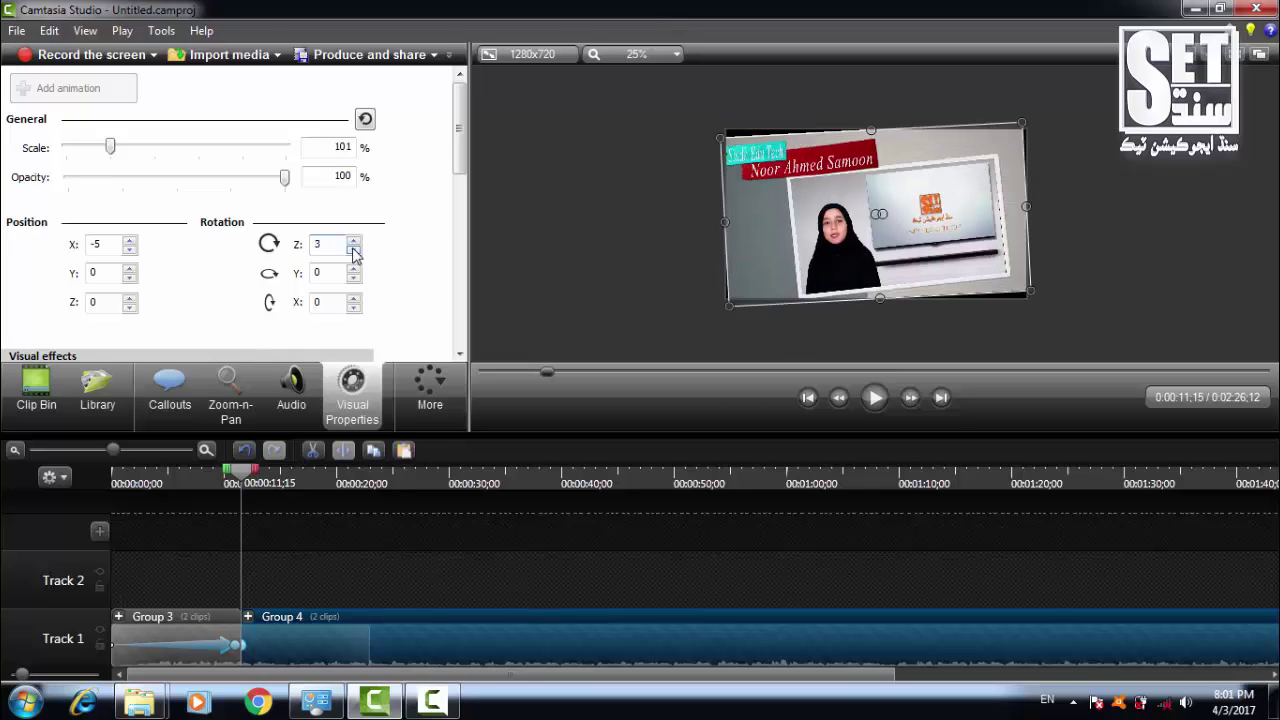
{"action": "left_click", "coordinate": [353, 250]}
{"action": "left_click", "coordinate": [353, 250]}
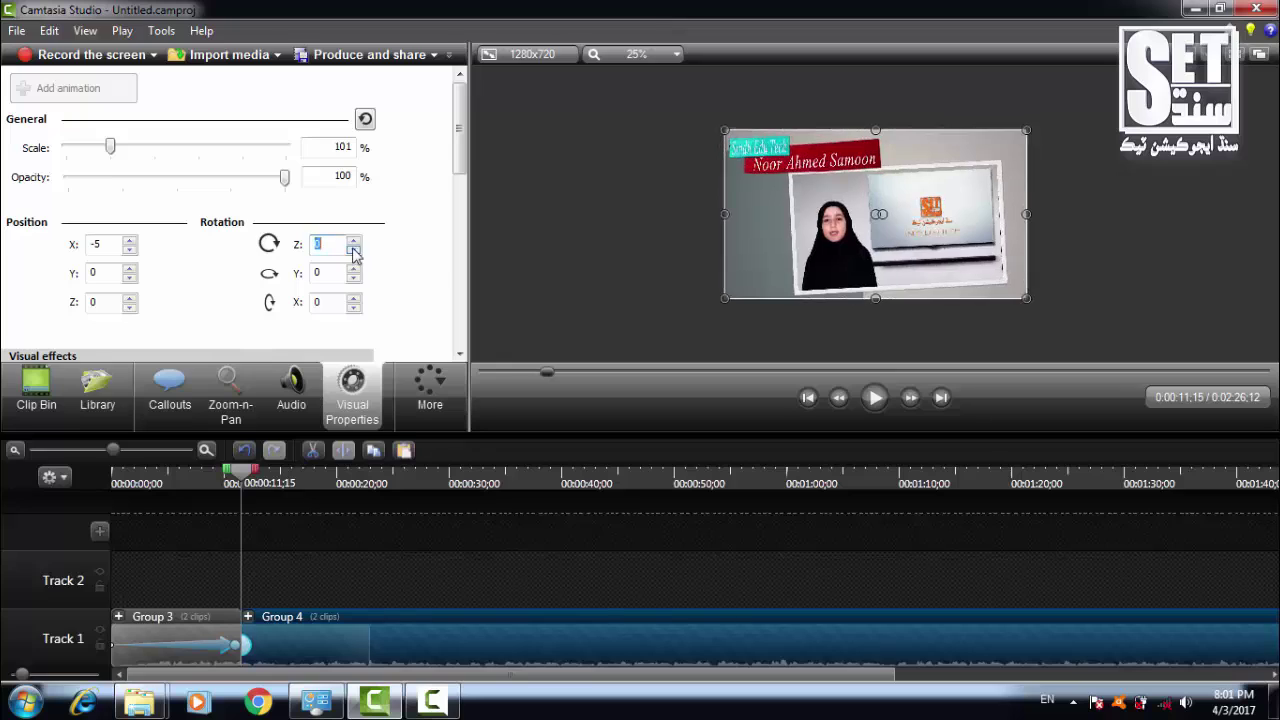
{"action": "left_click", "coordinate": [353, 250]}
{"action": "left_click", "coordinate": [353, 250]}
{"action": "left_click", "coordinate": [353, 250]}
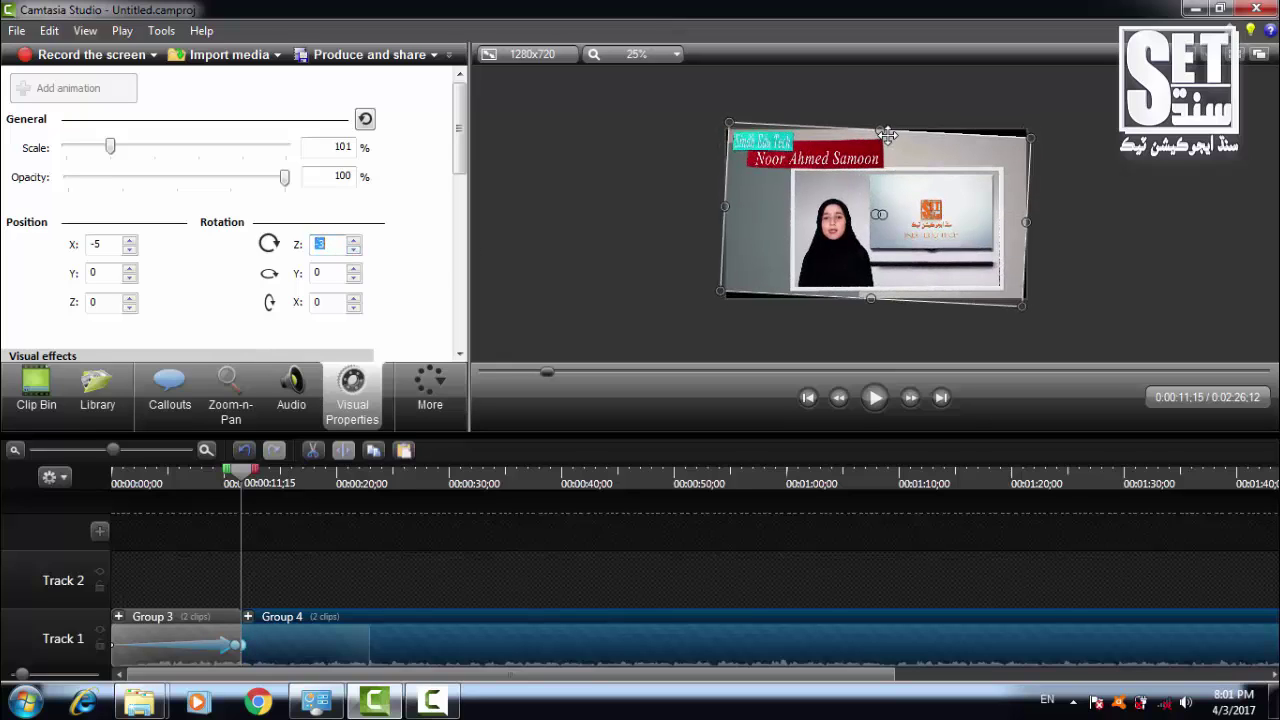
- Stretch the second group's edges until the framed video fills the canvas, about 148% scale at X -135, Y 89
{"action": "left_click_drag", "start_coordinate": [880, 129], "coordinate": [880, 76]}
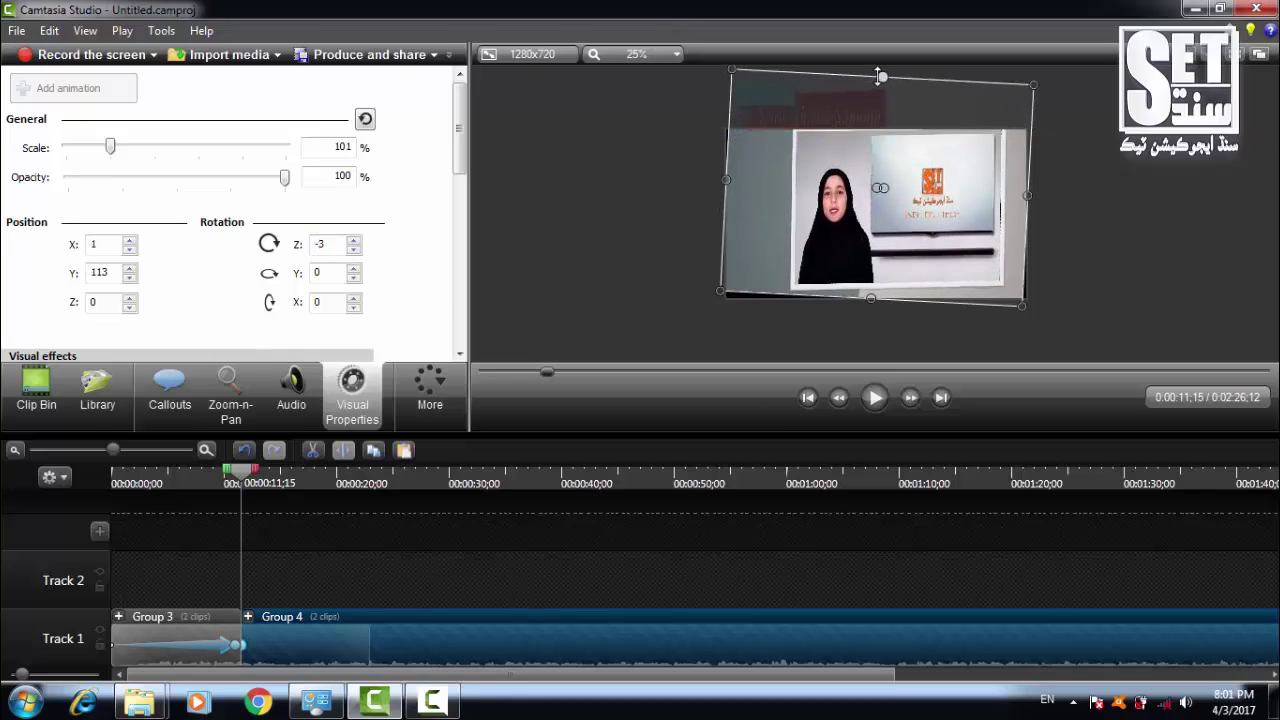
{"action": "left_click_drag", "start_coordinate": [872, 298], "coordinate": [874, 318]}
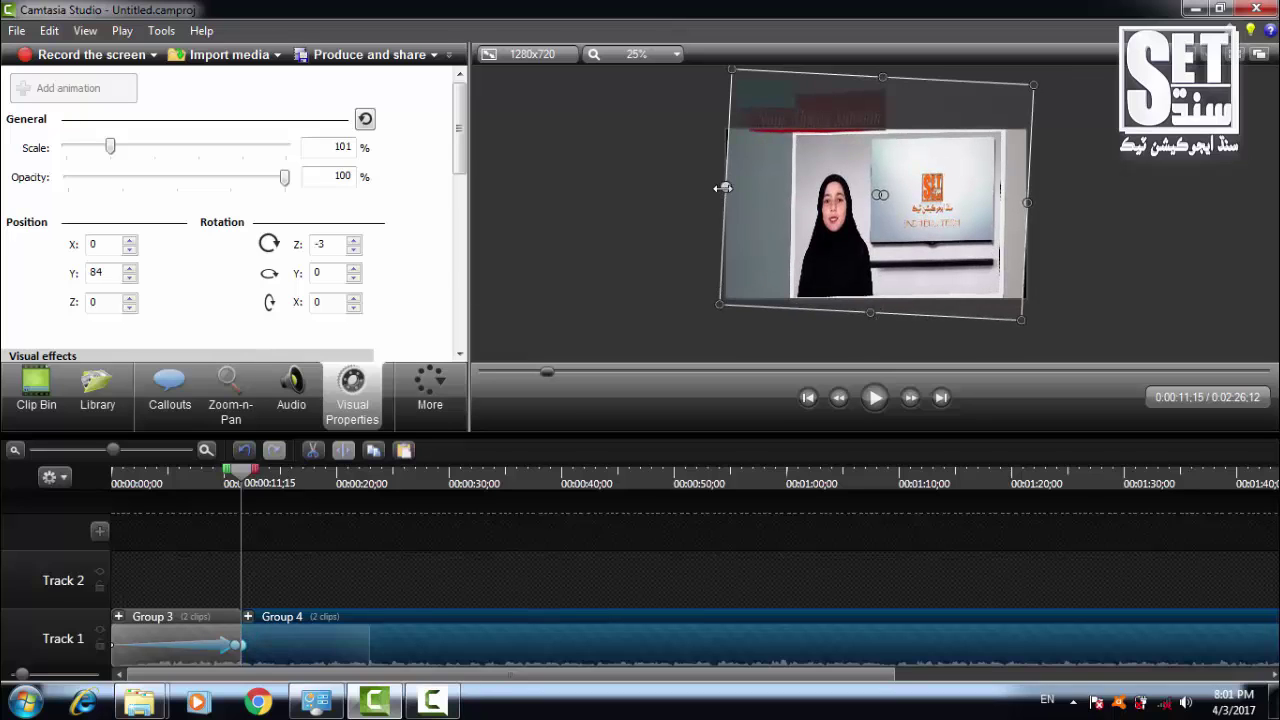
{"action": "left_click_drag", "start_coordinate": [723, 187], "coordinate": [630, 202]}
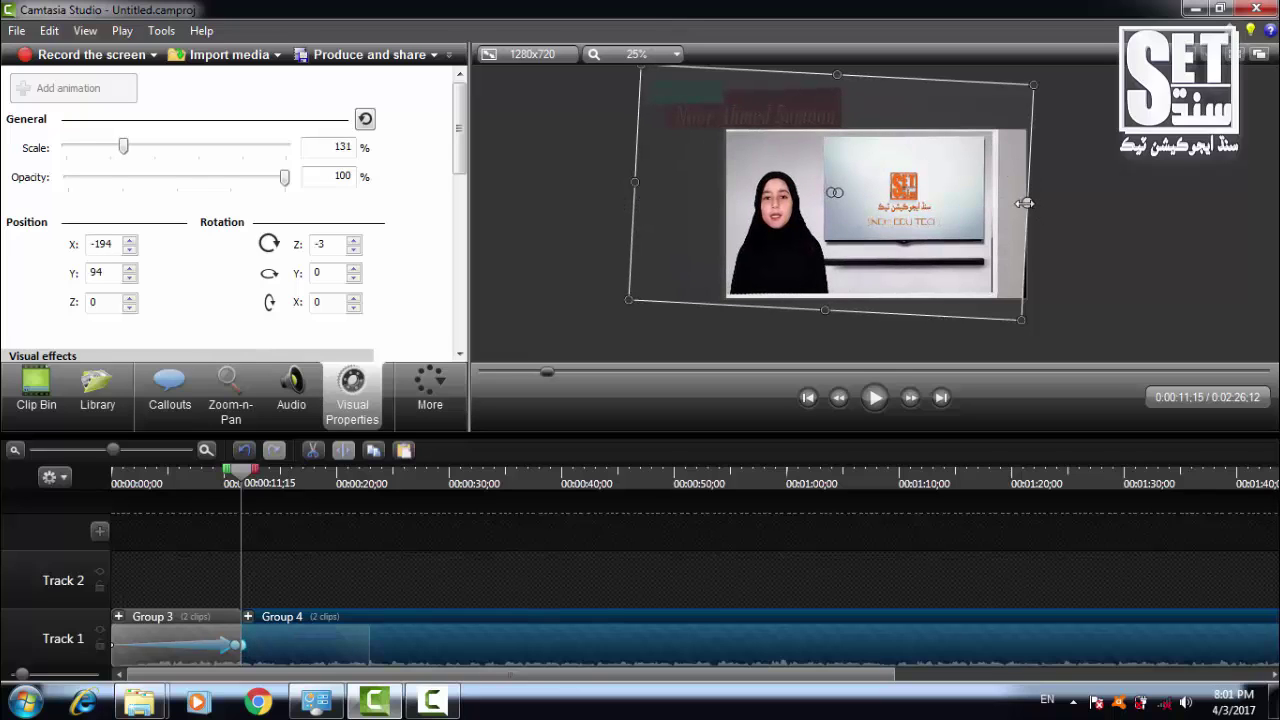
{"action": "left_click_drag", "start_coordinate": [1024, 203], "coordinate": [1063, 195]}
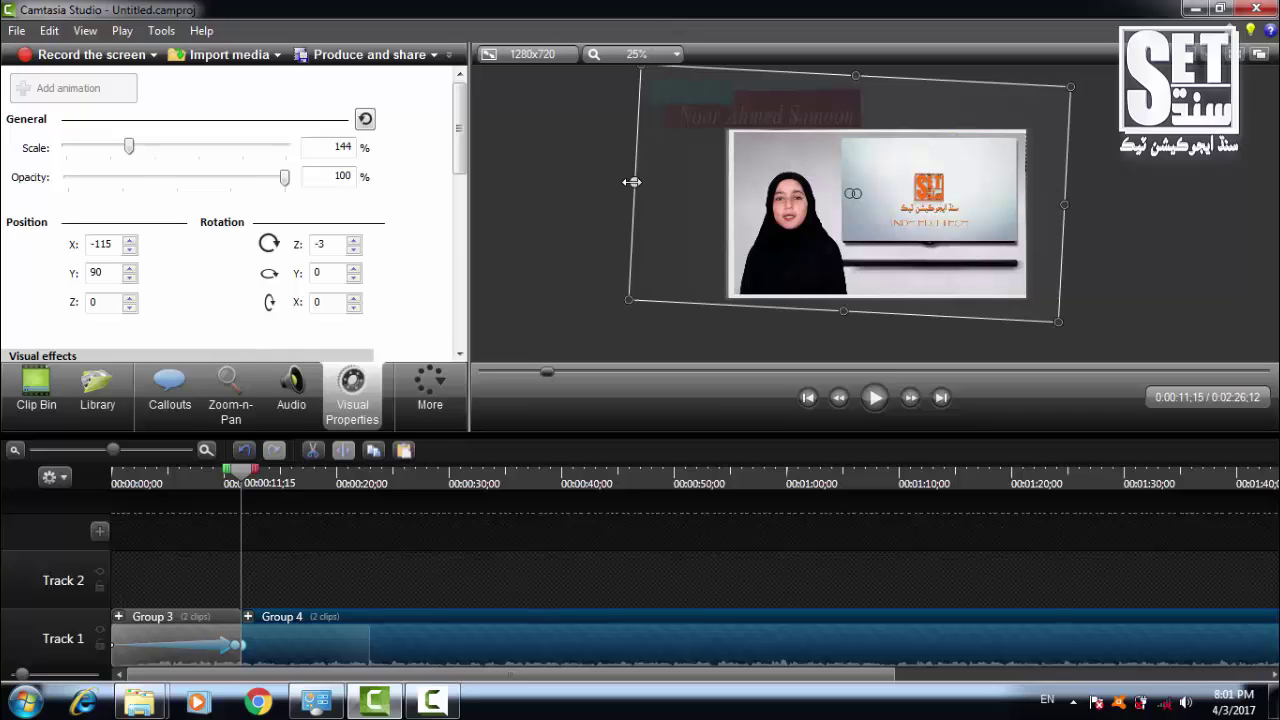
{"action": "left_click_drag", "start_coordinate": [631, 181], "coordinate": [620, 182]}
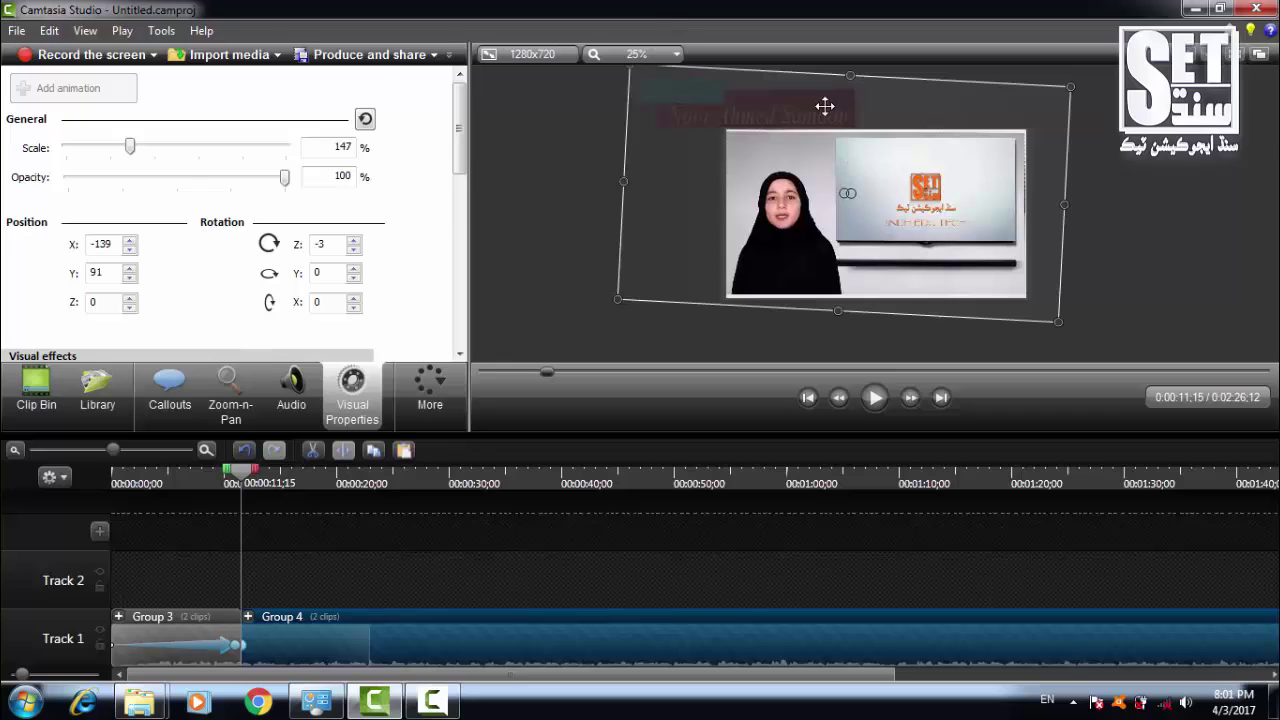
{"action": "left_click_drag", "start_coordinate": [849, 74], "coordinate": [849, 68]}
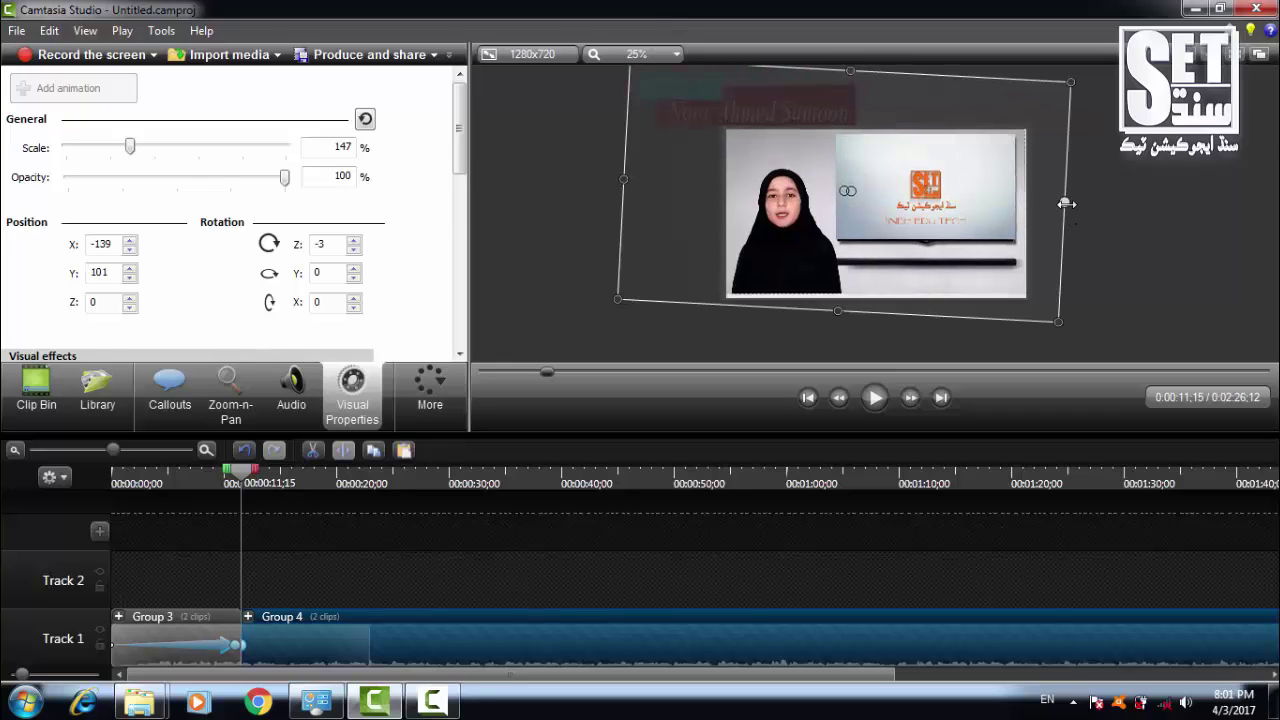
{"action": "left_click_drag", "start_coordinate": [1066, 203], "coordinate": [1068, 203]}
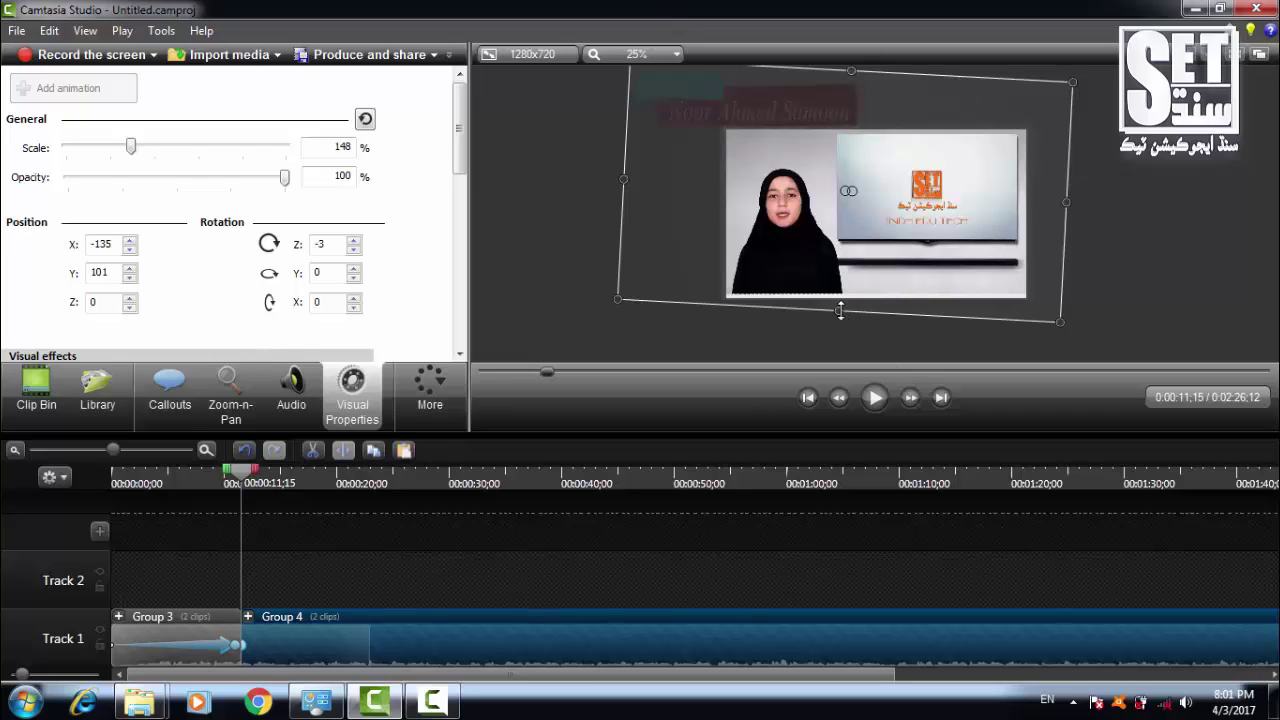
{"action": "left_click_drag", "start_coordinate": [838, 310], "coordinate": [838, 316]}
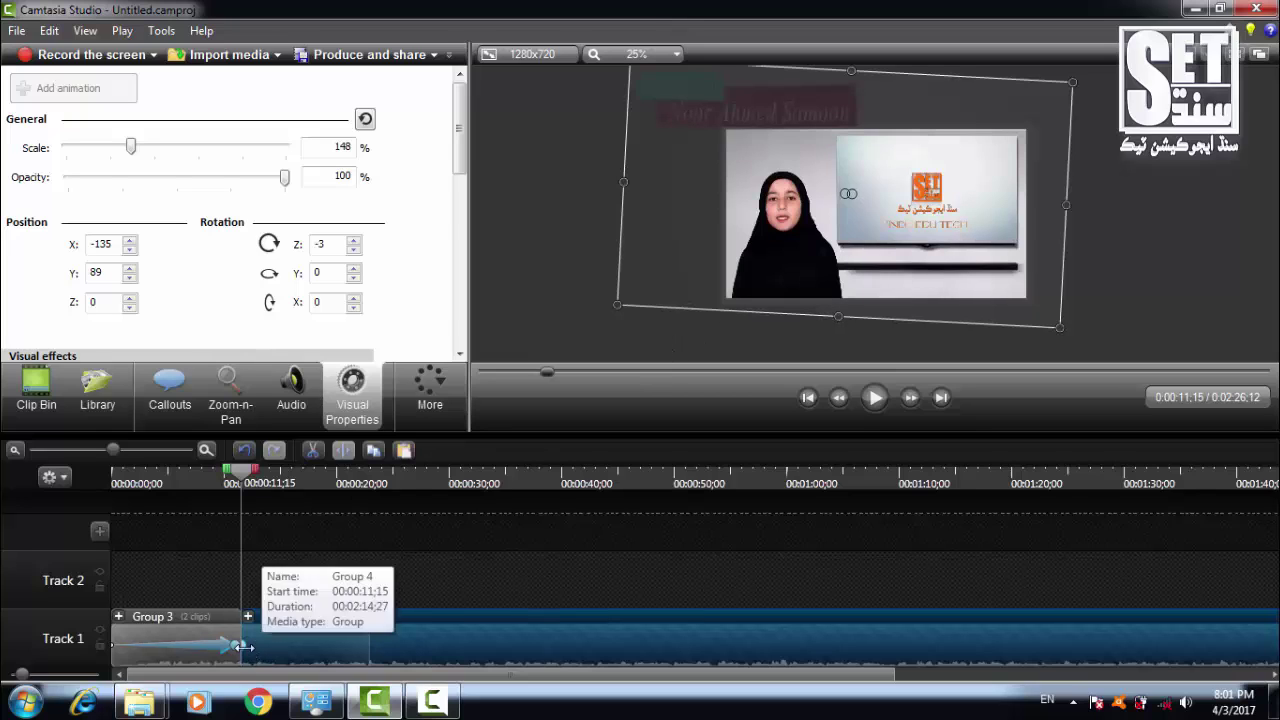
- Lengthen the second group's animation to end at about 22 seconds and split the group at 0:00:23;03
{"action": "left_click_drag", "start_coordinate": [244, 648], "coordinate": [366, 648]}
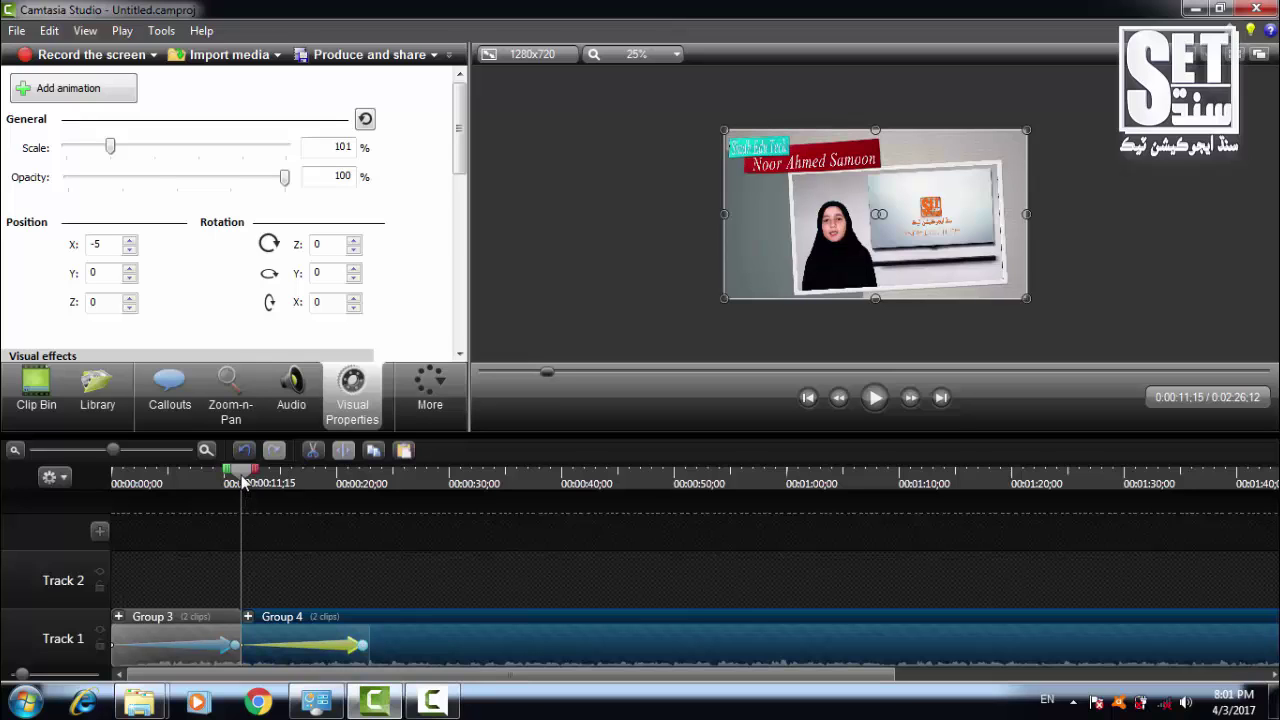
{"action": "left_click_drag", "start_coordinate": [243, 483], "coordinate": [371, 488]}
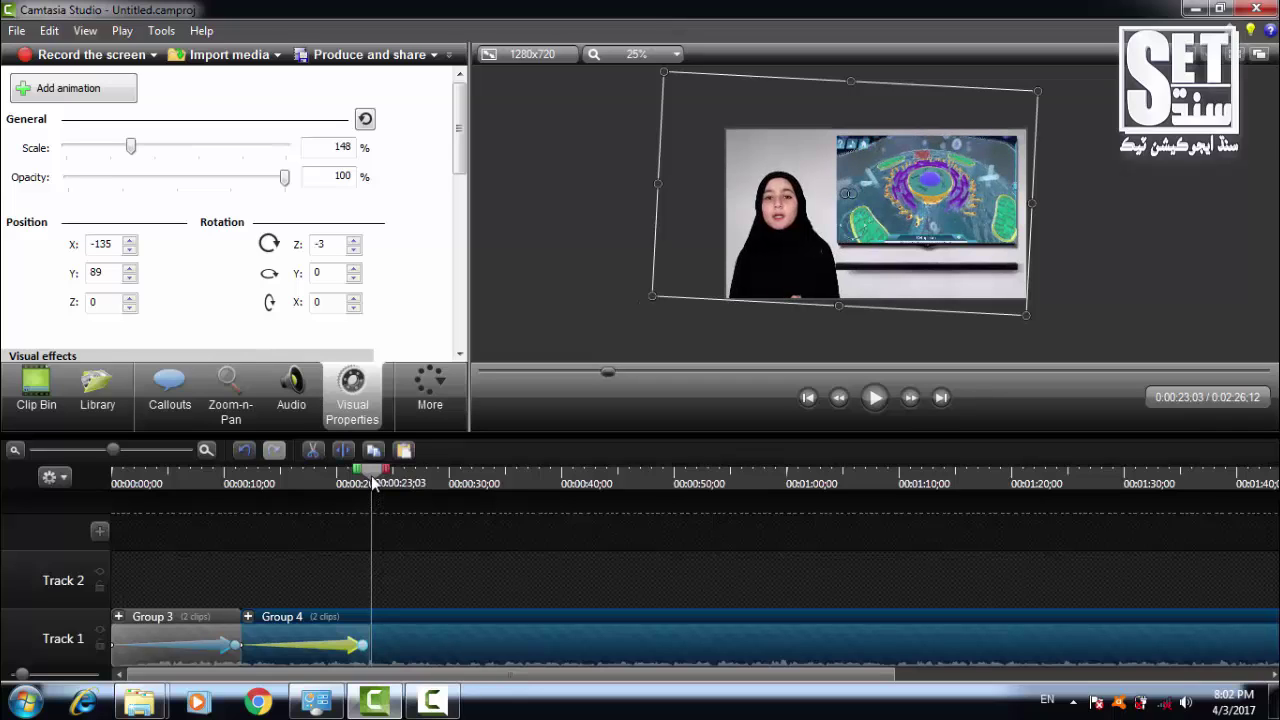
{"action": "right_click", "coordinate": [371, 475]}
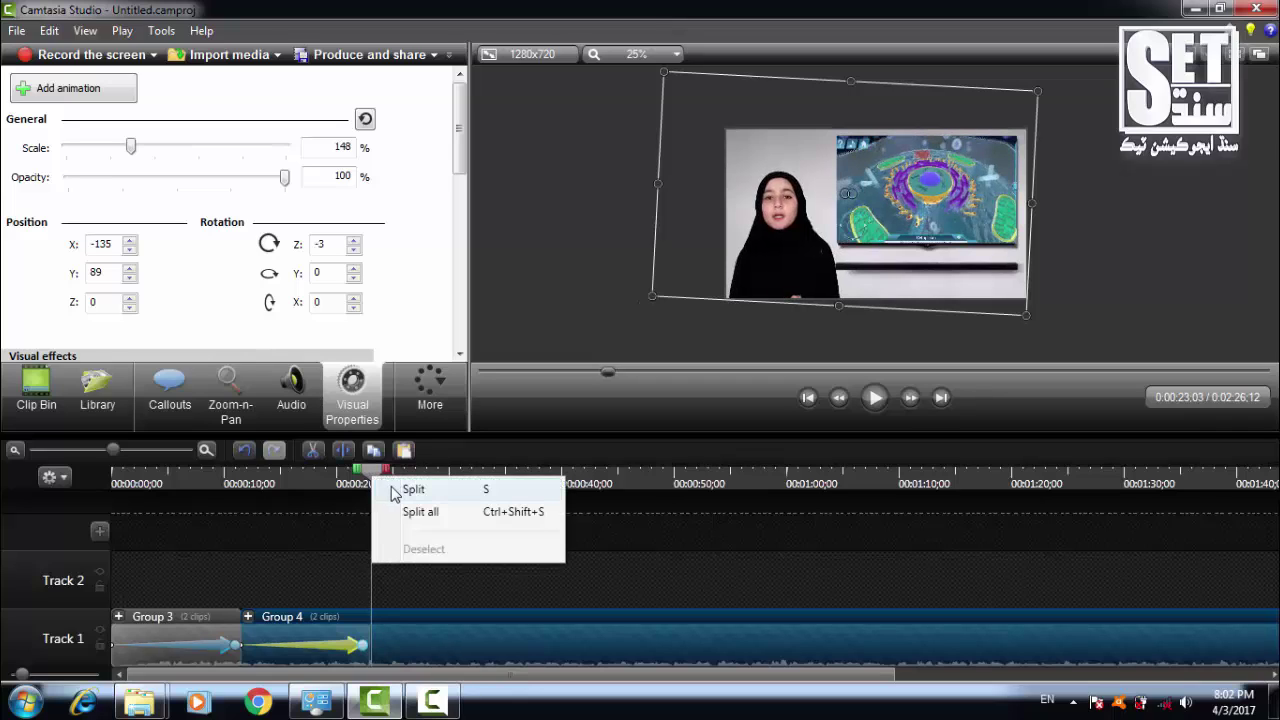
{"action": "left_click", "coordinate": [396, 490]}
- Ungroup the segment after 0:00:23;03 and set the Z rotation of its Duuaaa.mp4 clip to 0
{"action": "left_click", "coordinate": [430, 658]}
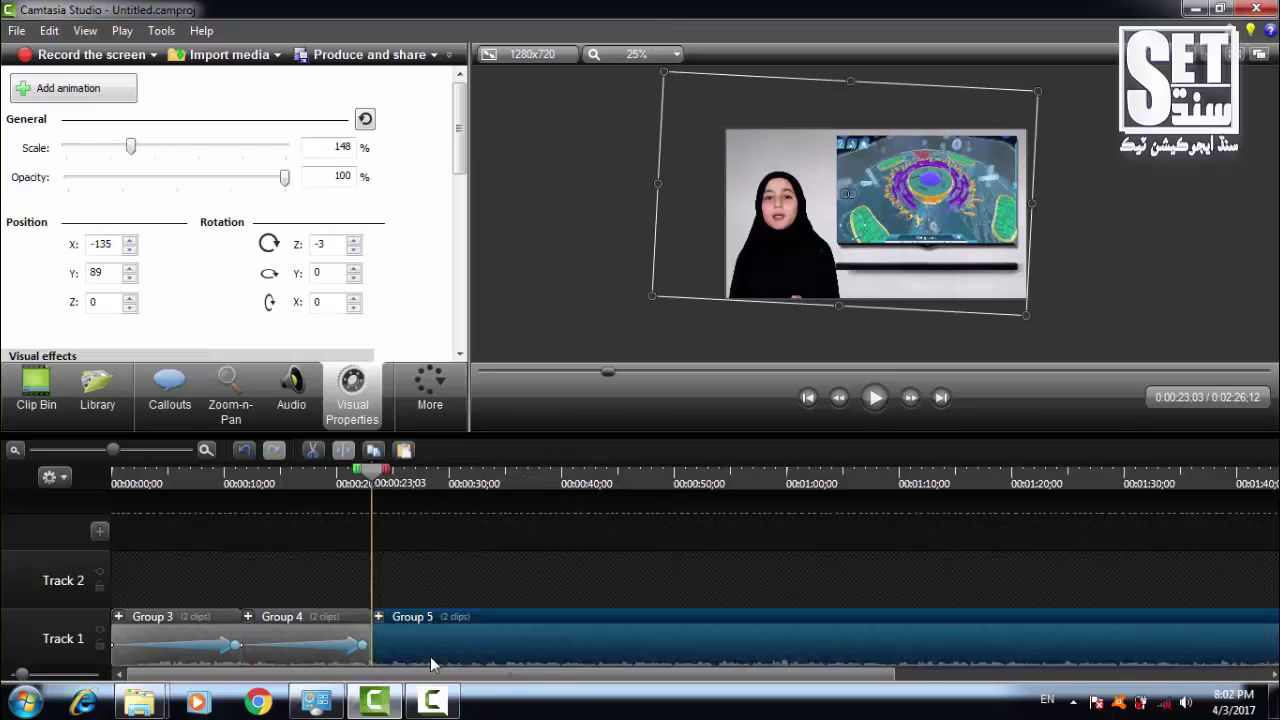
{"action": "right_click", "coordinate": [431, 658]}
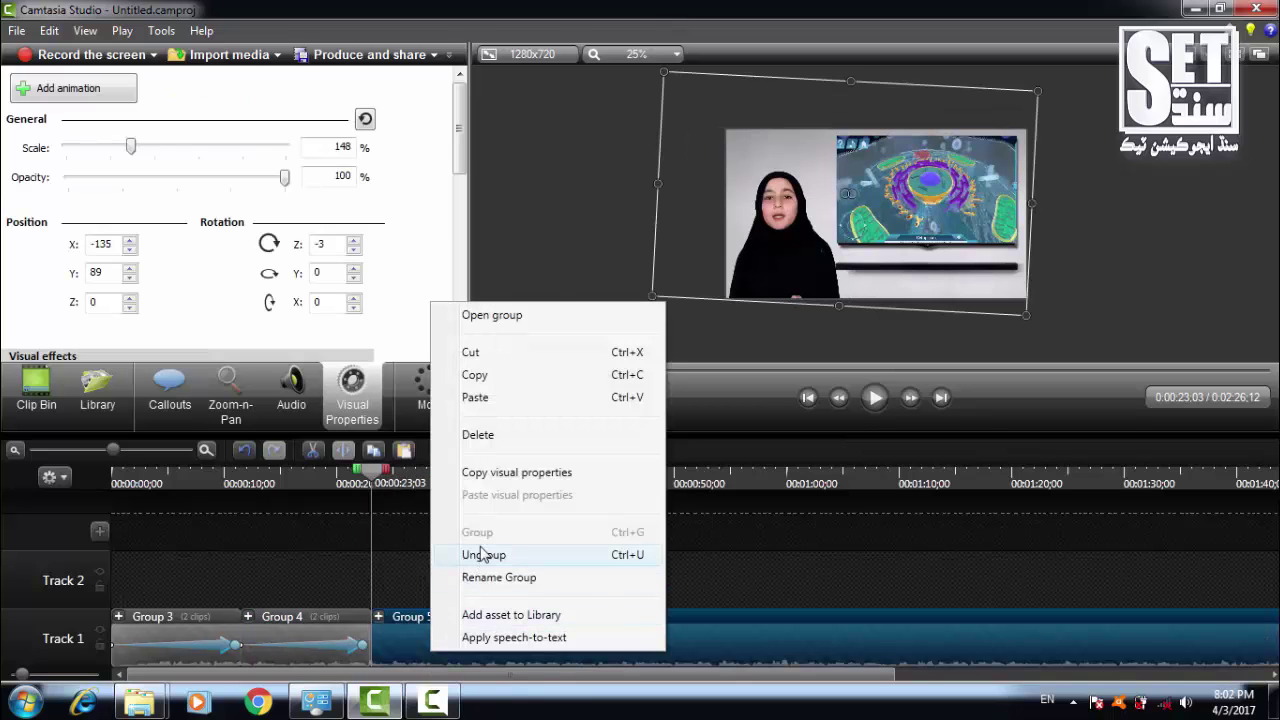
{"action": "left_click", "coordinate": [484, 556]}
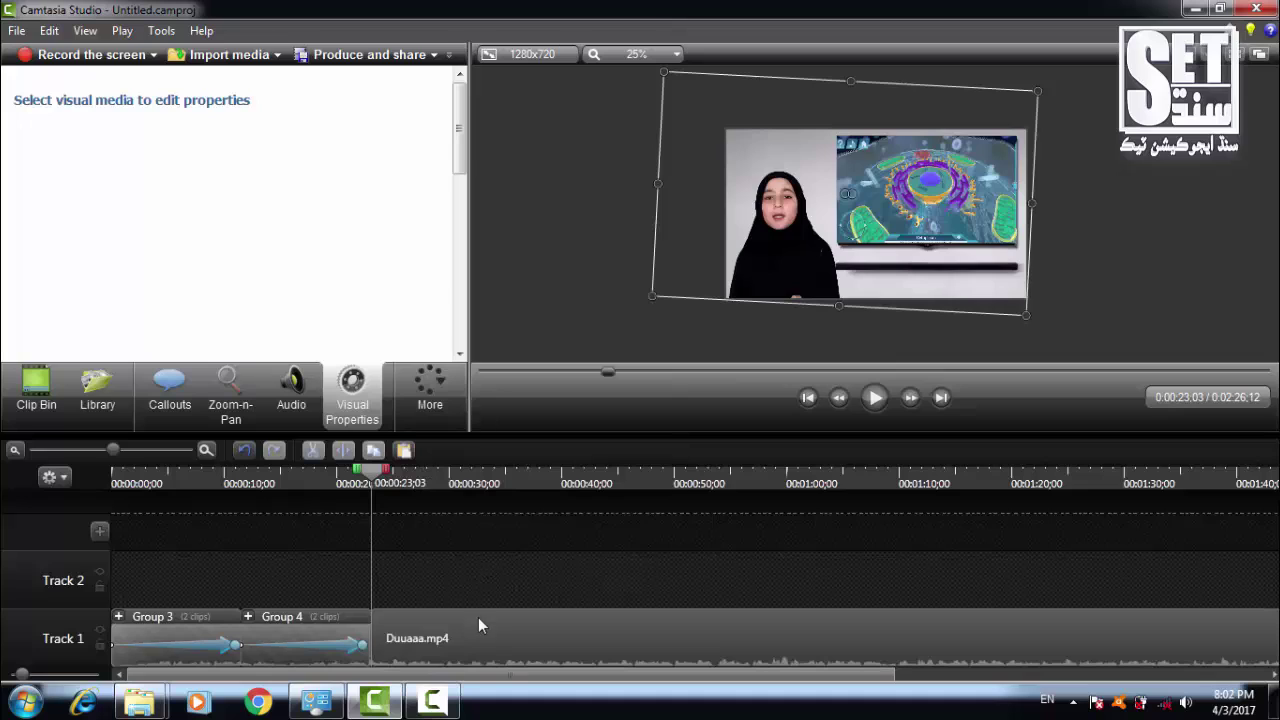
{"action": "left_click", "coordinate": [592, 627]}
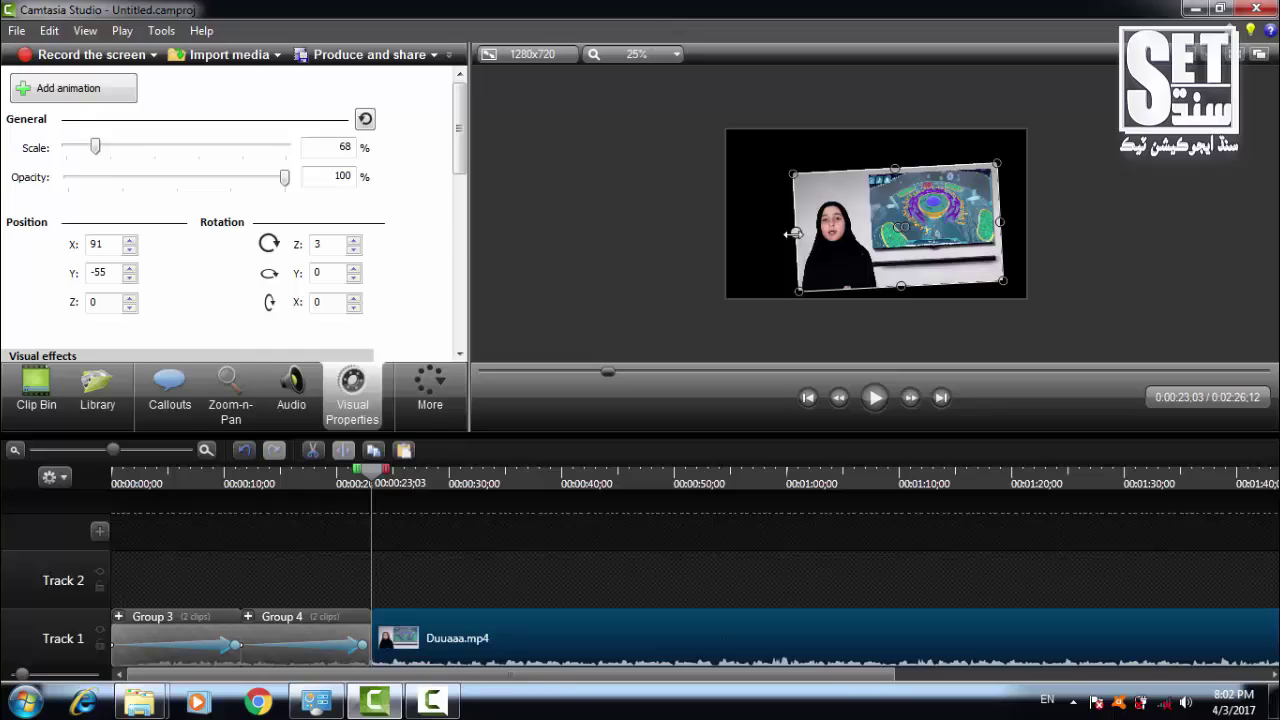
{"action": "left_click", "coordinate": [353, 250]}
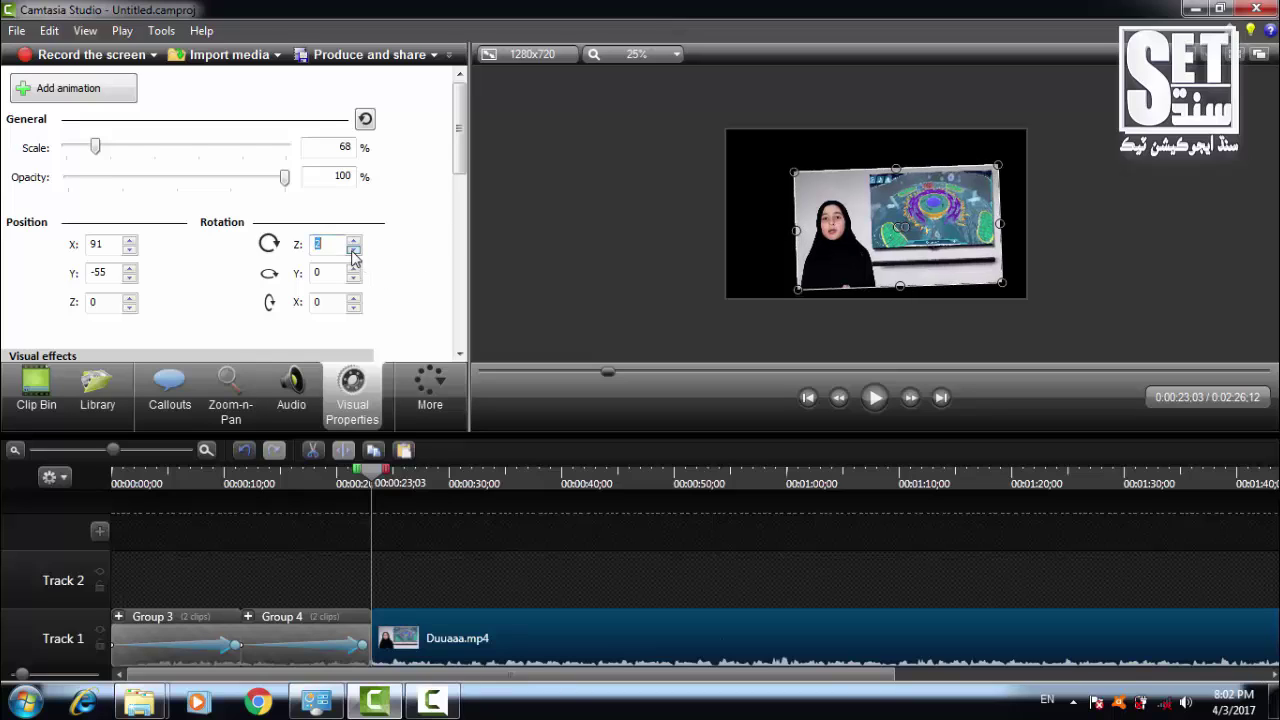
{"action": "left_click", "coordinate": [353, 250]}
{"action": "left_click", "coordinate": [353, 250]}
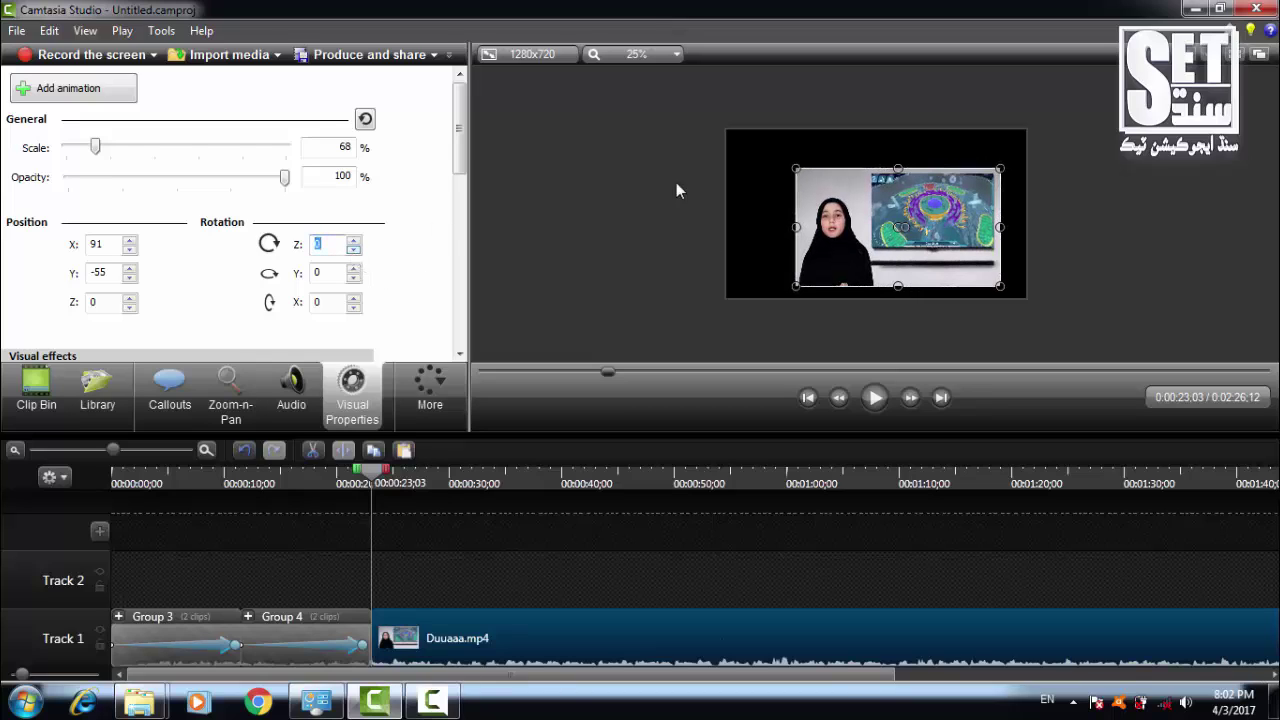
- Stretch the Duuaaa.mp4 clip to fill the canvas, 100% scale at X 0, Y 0, and play the timeline from the start
{"action": "left_click_drag", "start_coordinate": [797, 228], "coordinate": [729, 233]}
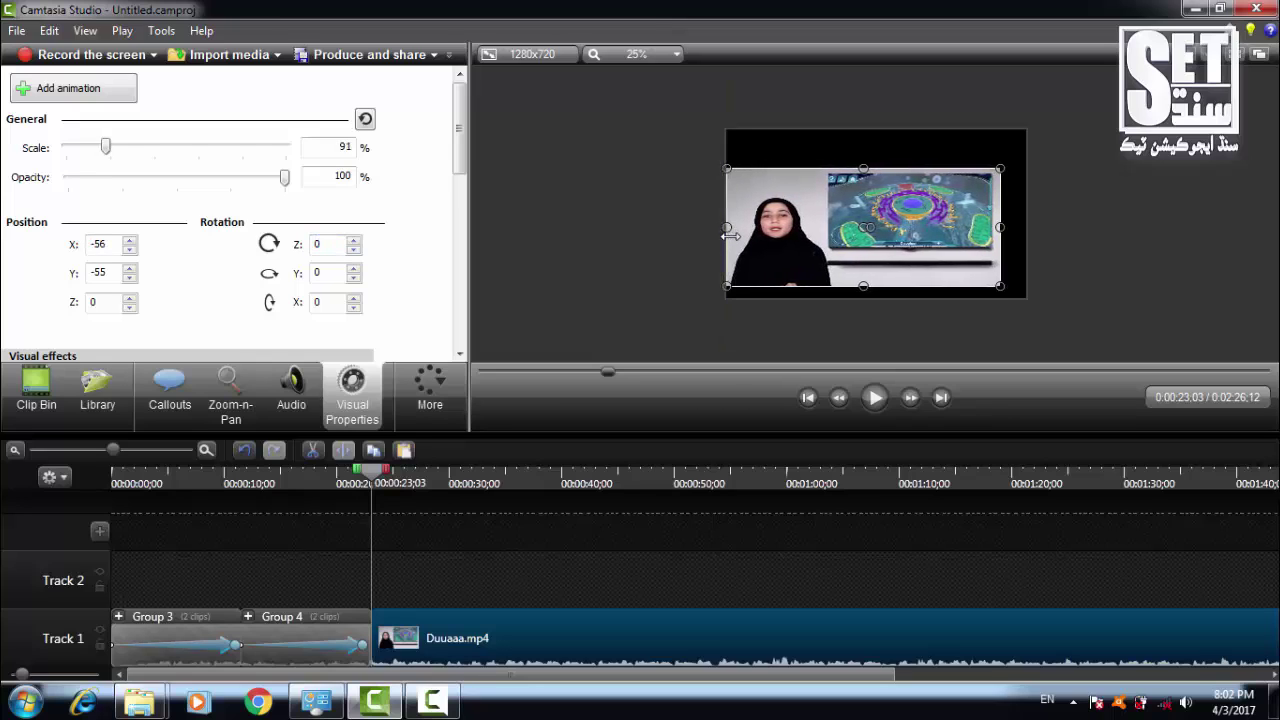
{"action": "left_click_drag", "start_coordinate": [864, 167], "coordinate": [864, 130]}
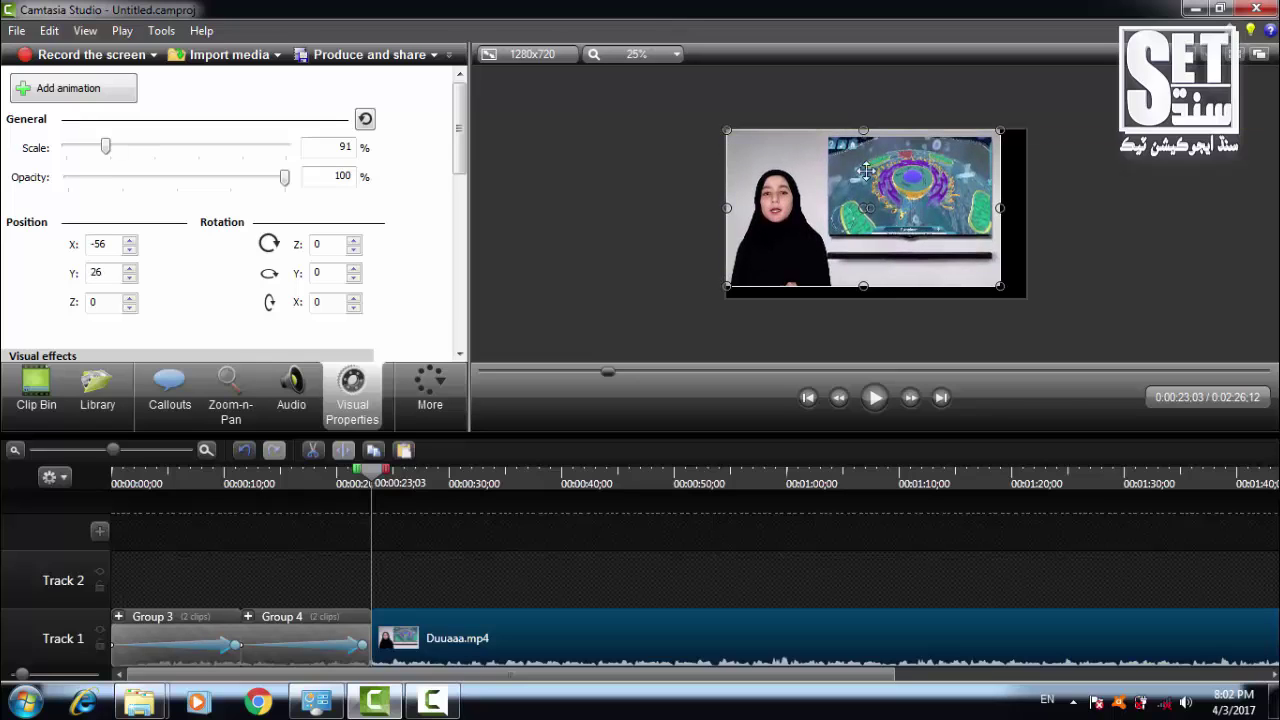
{"action": "left_click_drag", "start_coordinate": [864, 286], "coordinate": [868, 298]}
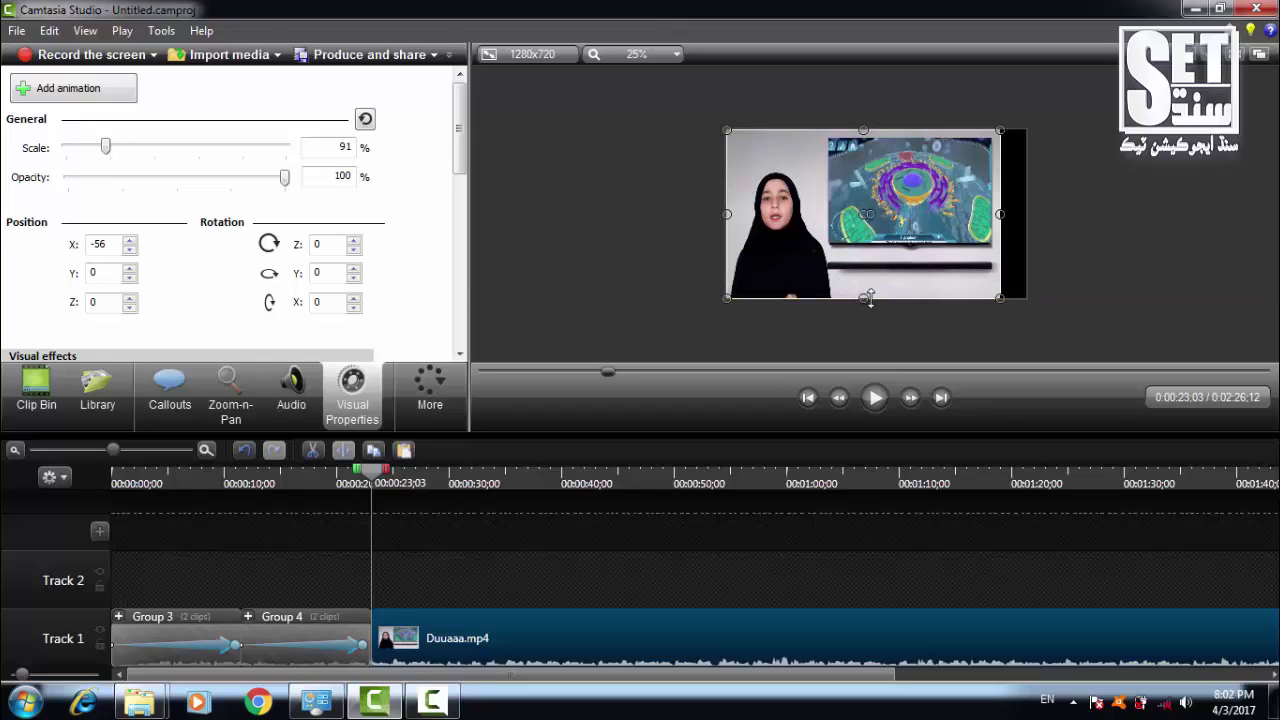
{"action": "left_click_drag", "start_coordinate": [1000, 213], "coordinate": [1026, 213]}
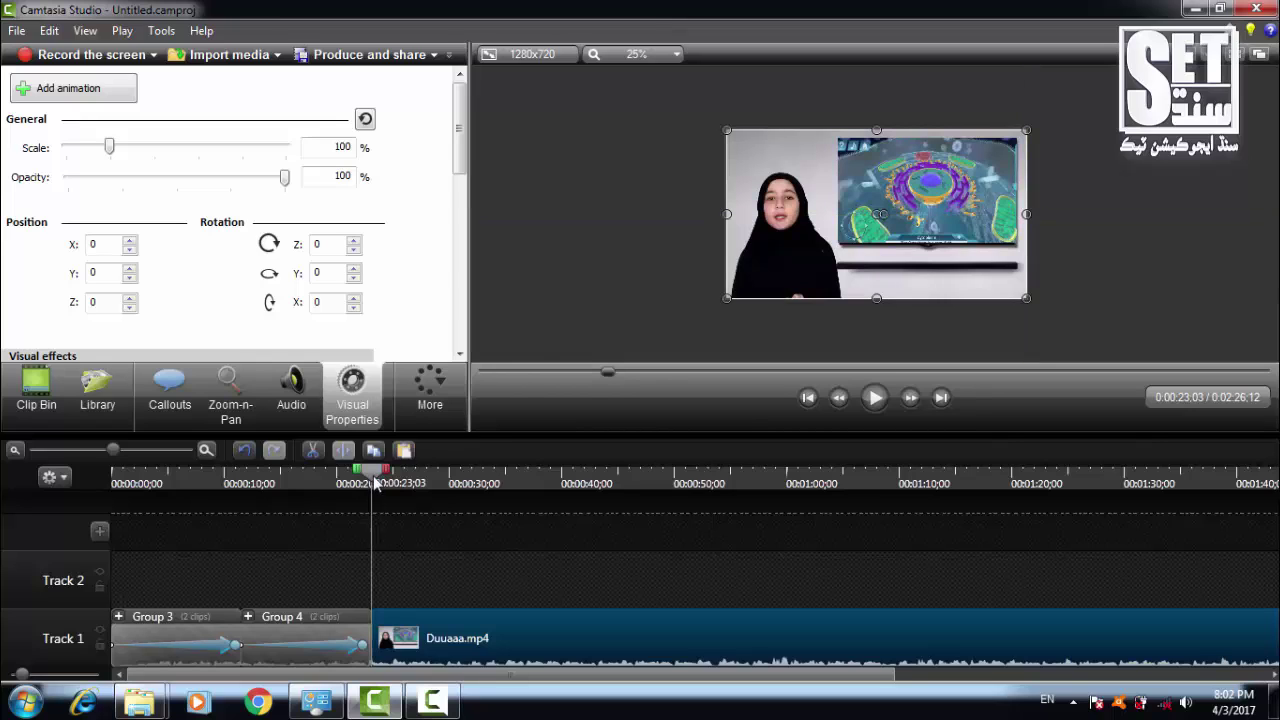
{"action": "left_click_drag", "start_coordinate": [376, 483], "coordinate": [109, 496]}
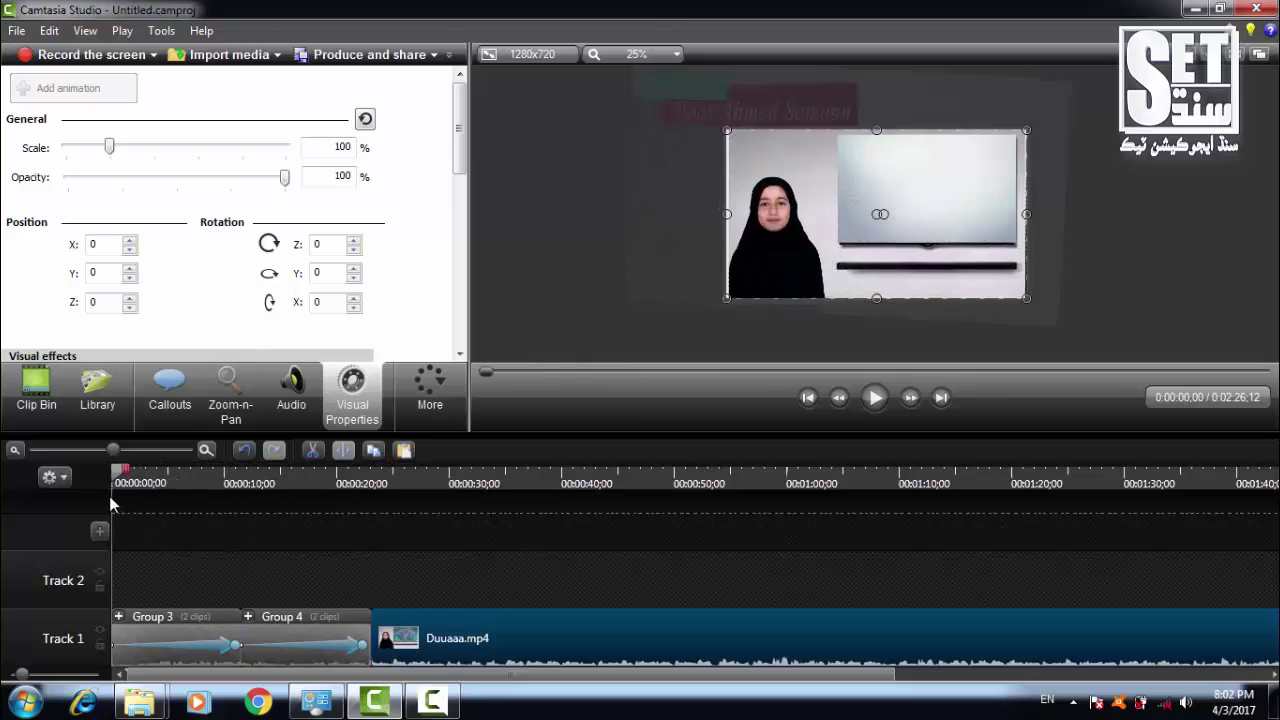
{"action": "left_click", "coordinate": [875, 398]}
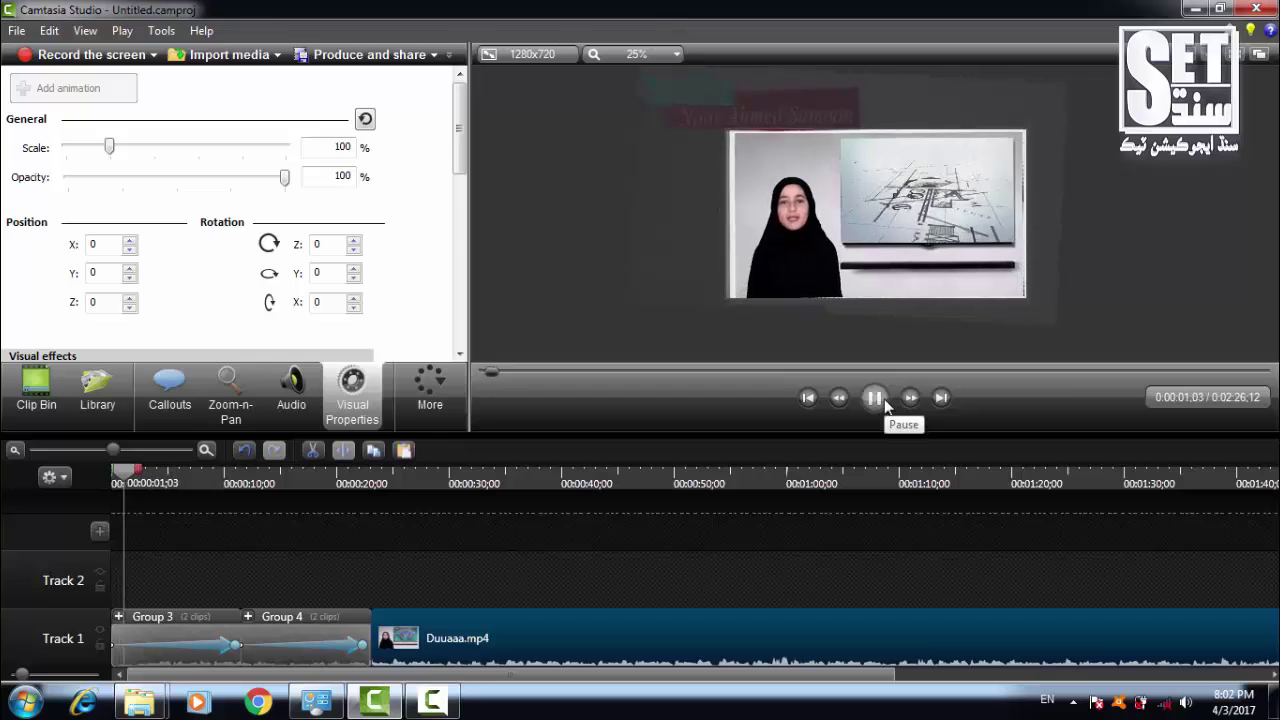